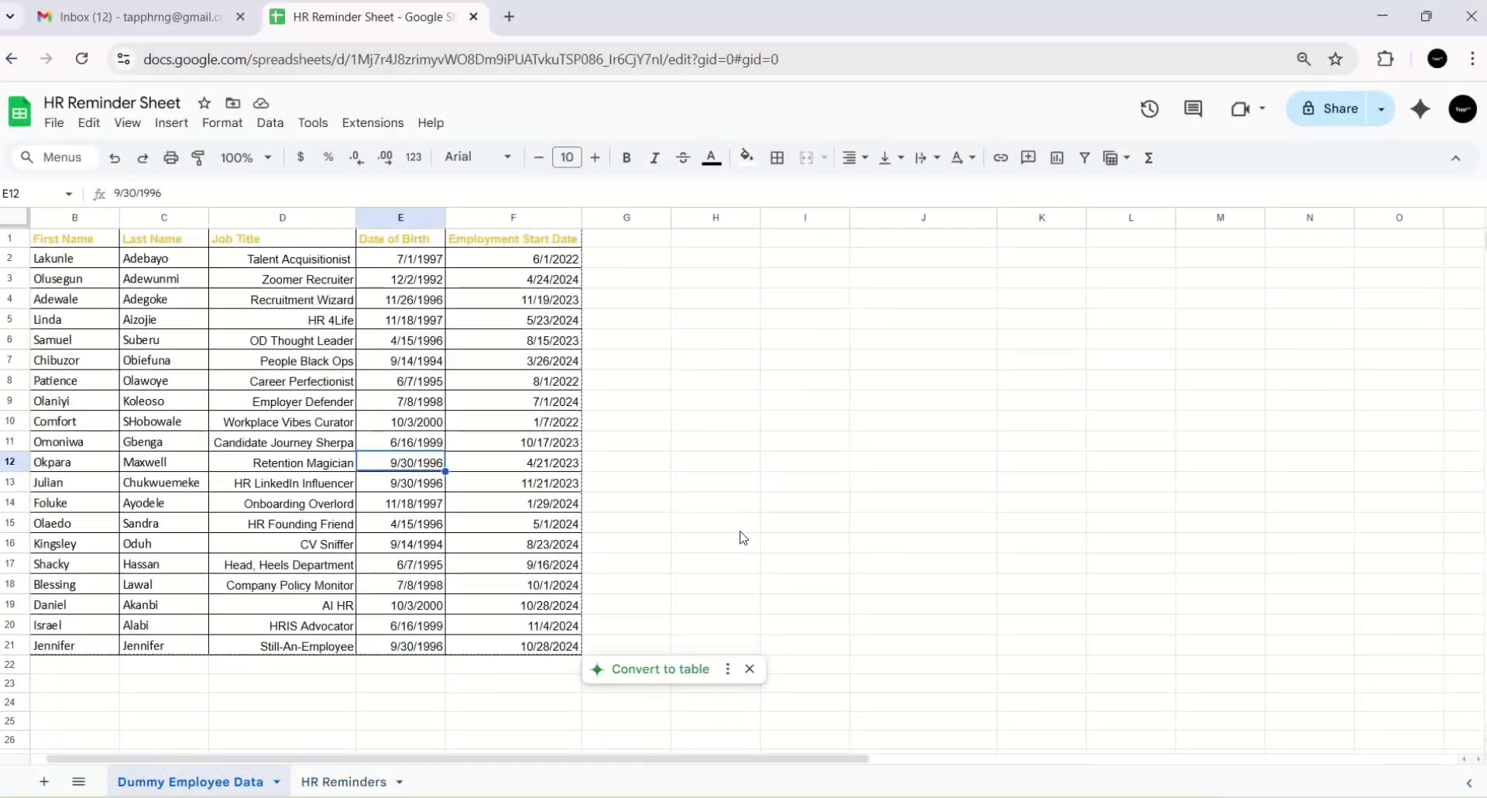
{"action": "left_click", "coordinate": [742, 537]}
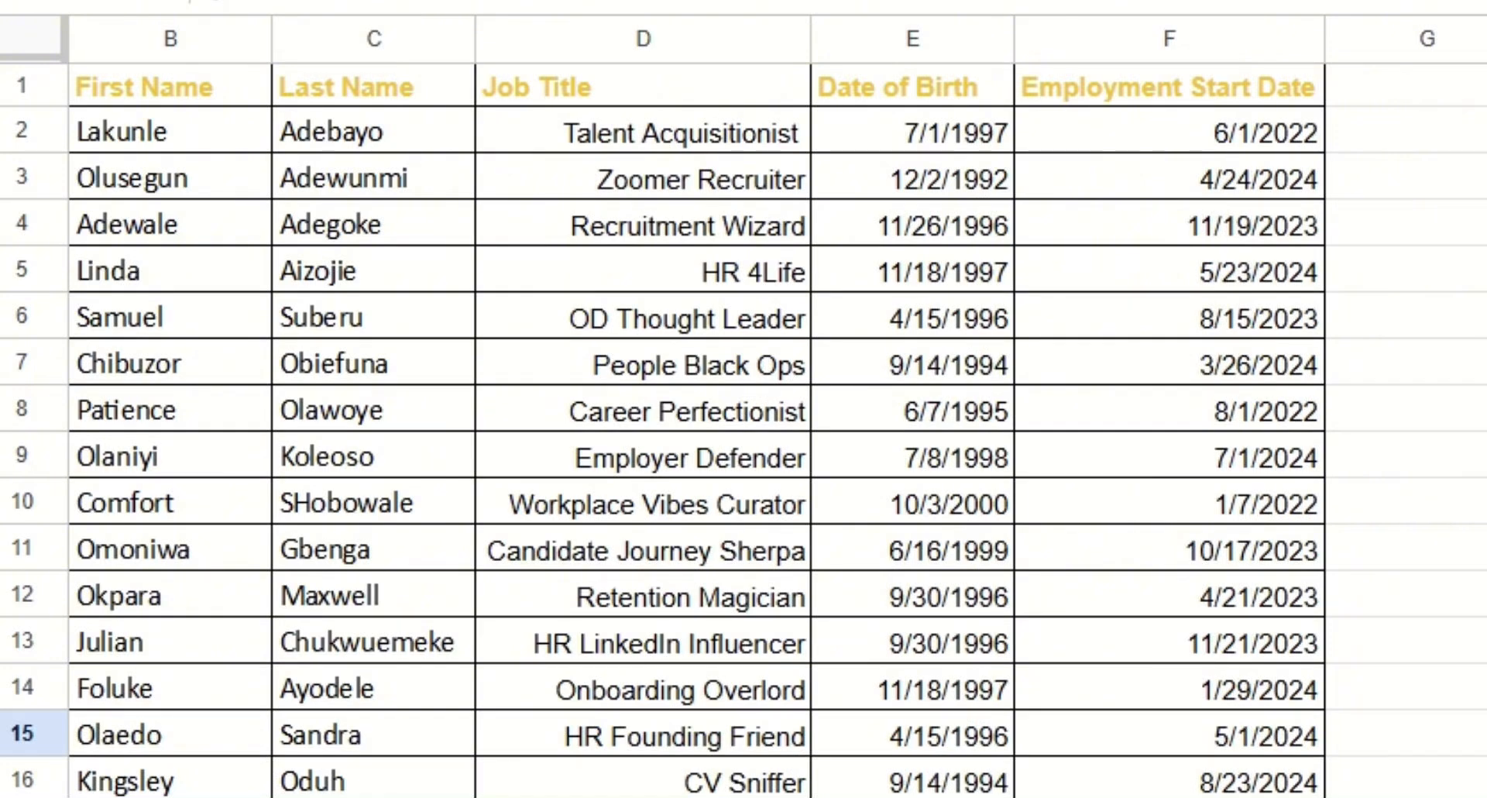
{"action": "scroll", "coordinate": [441, 356], "scroll_direction": "left", "scroll_amount": 1}
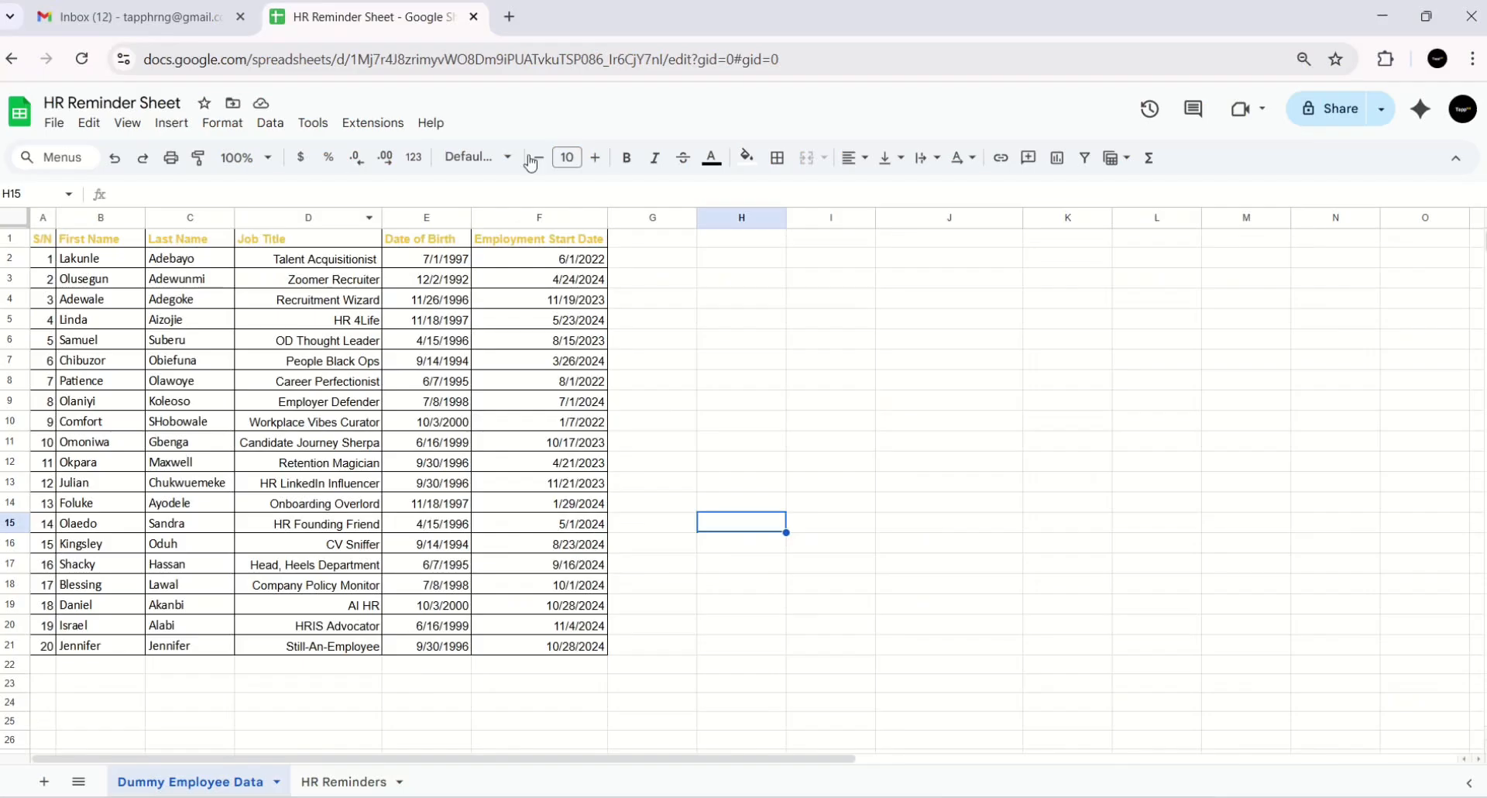
{"action": "left_click", "coordinate": [1442, 239]}
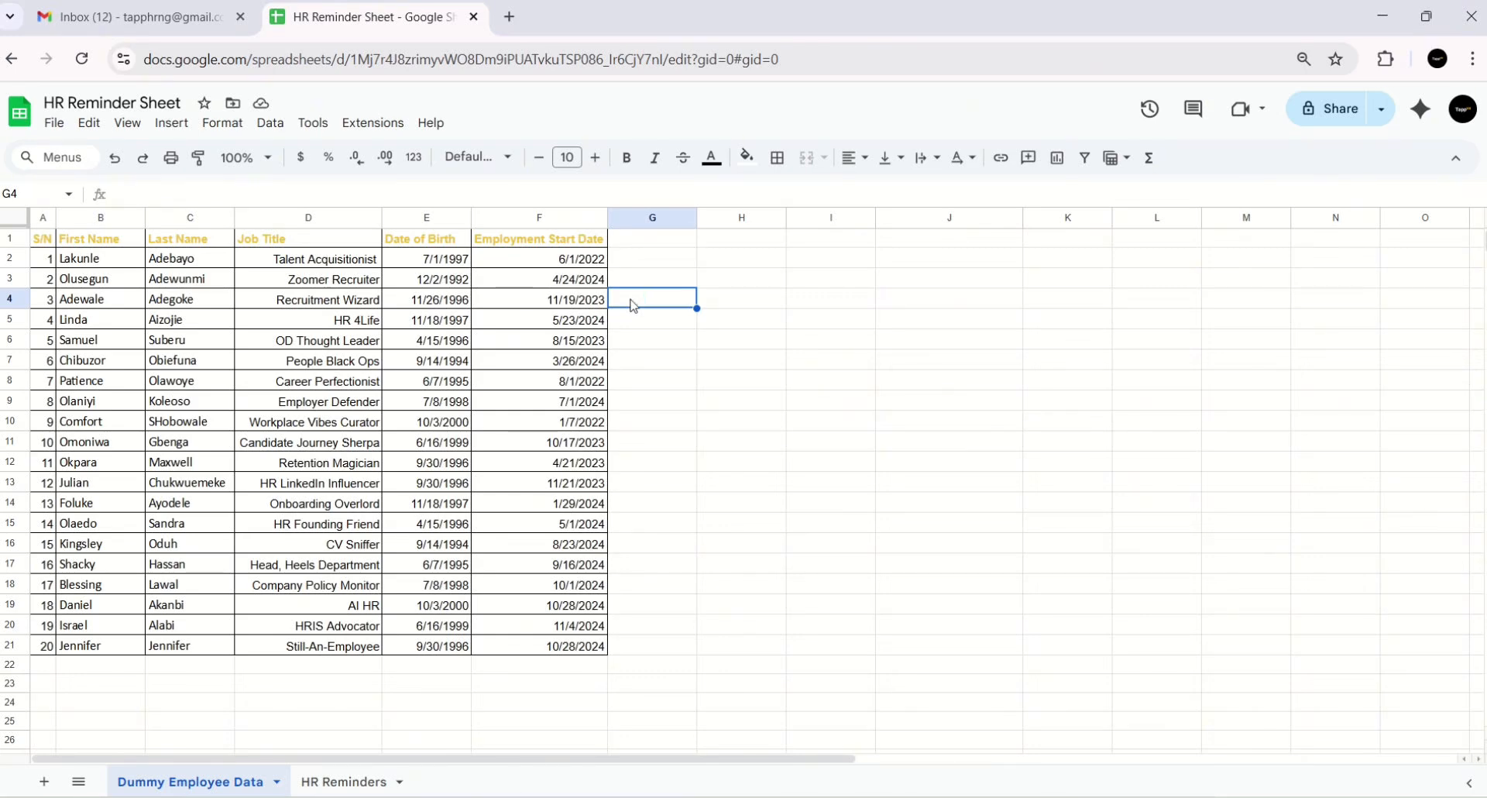
{"action": "left_click", "coordinate": [628, 384]}
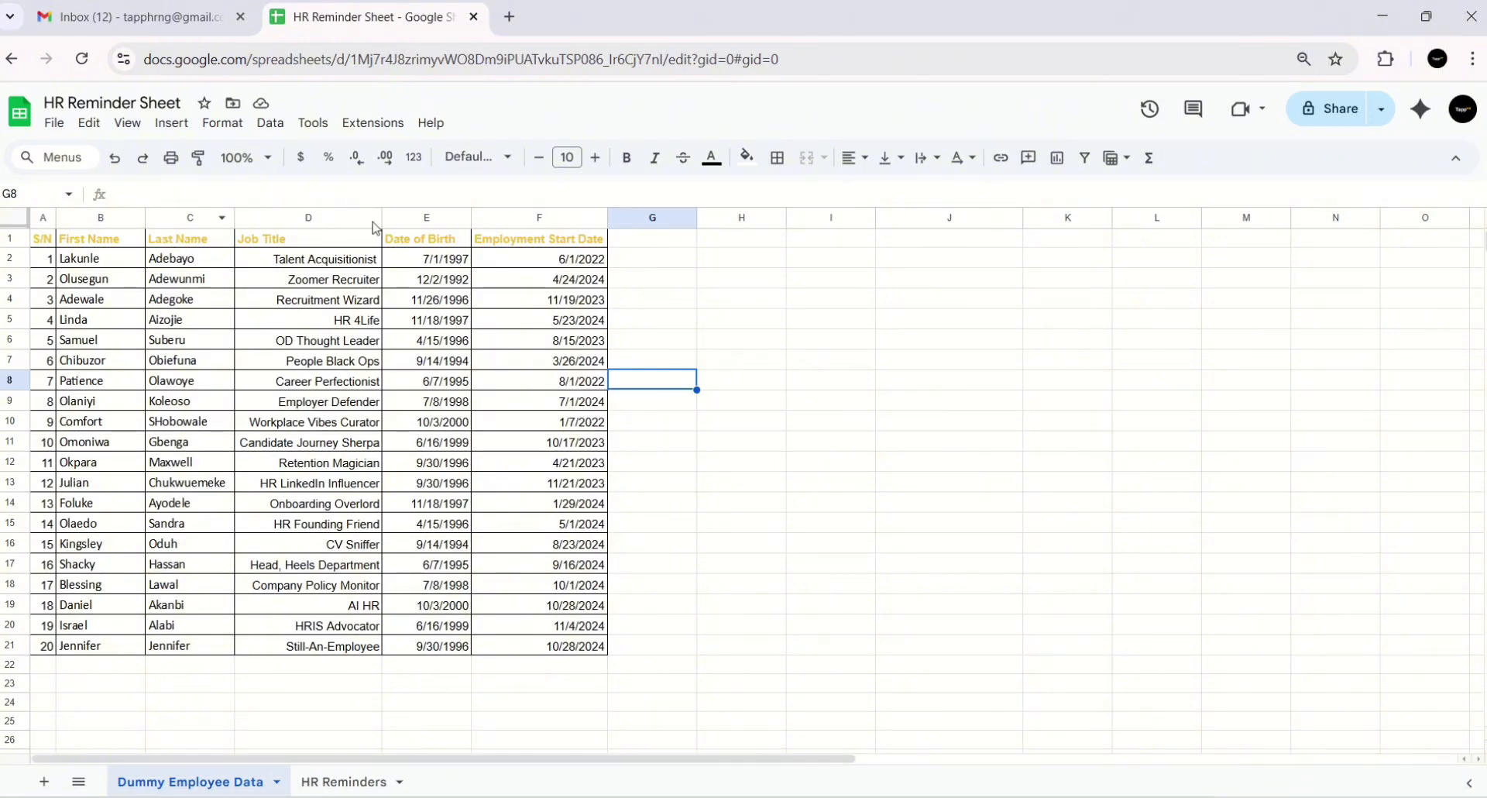
{"action": "left_click", "coordinate": [440, 224]}
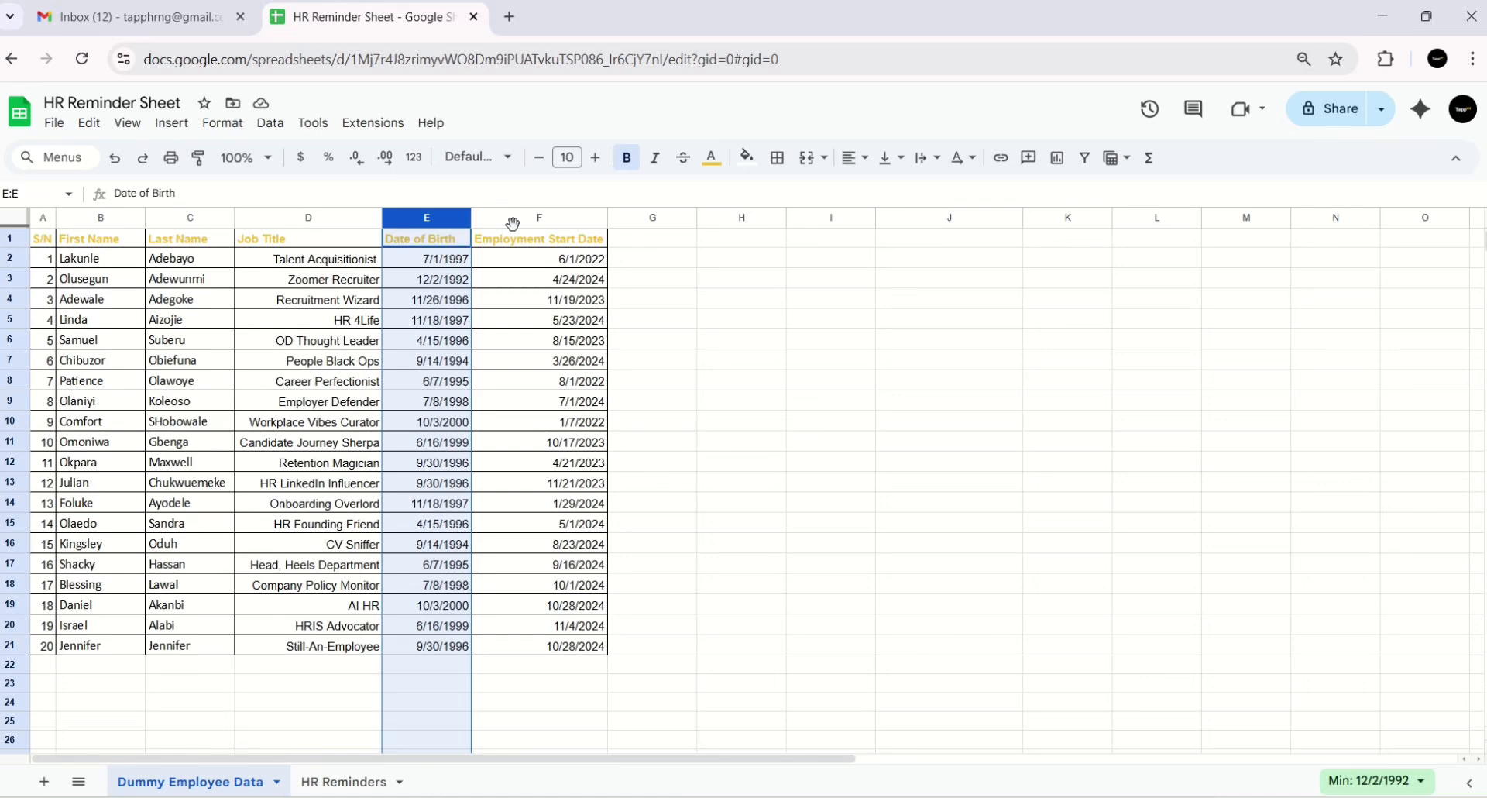
{"action": "left_click", "coordinate": [73, 221]}
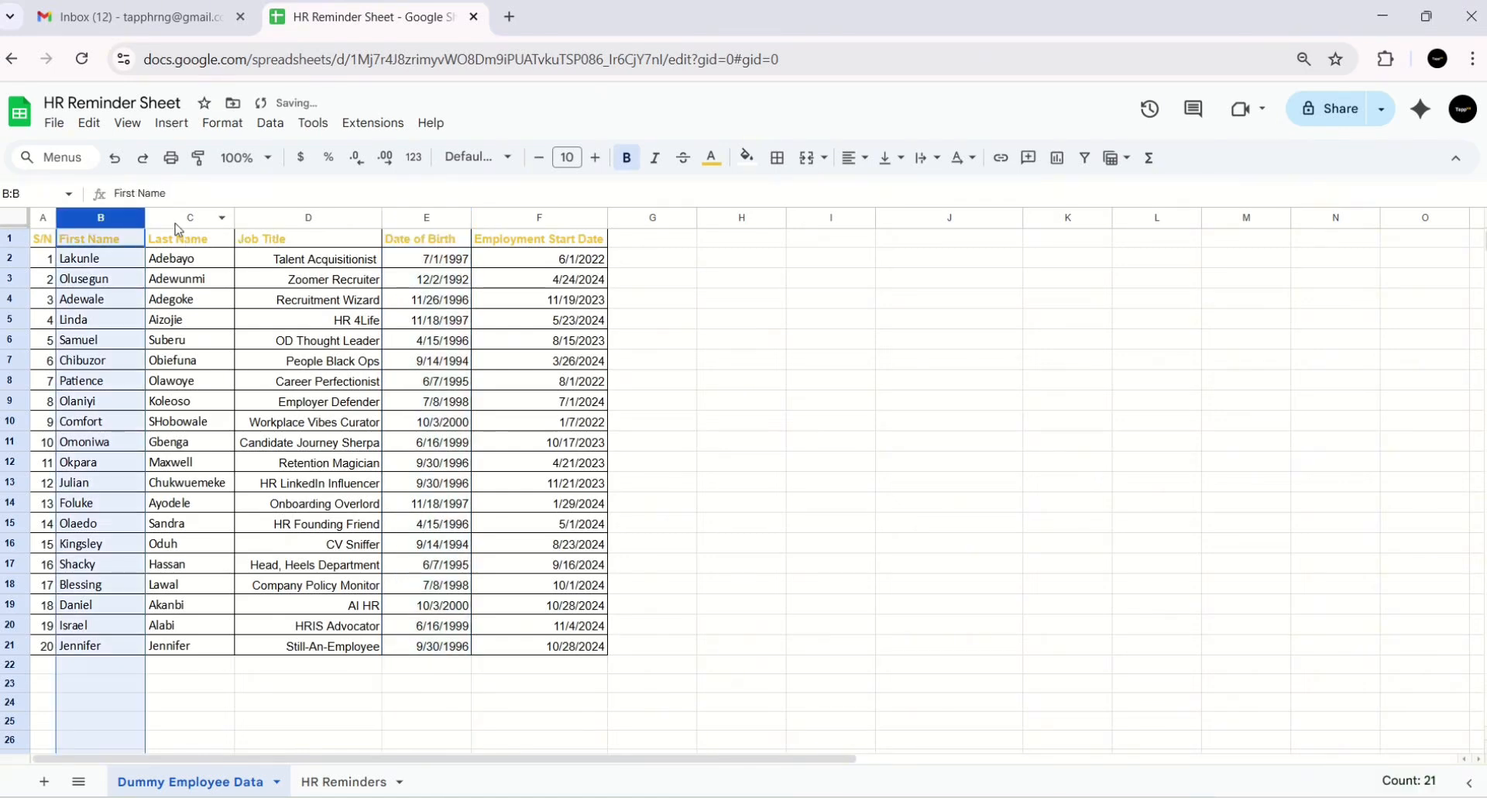
{"action": "left_click", "coordinate": [178, 221]}
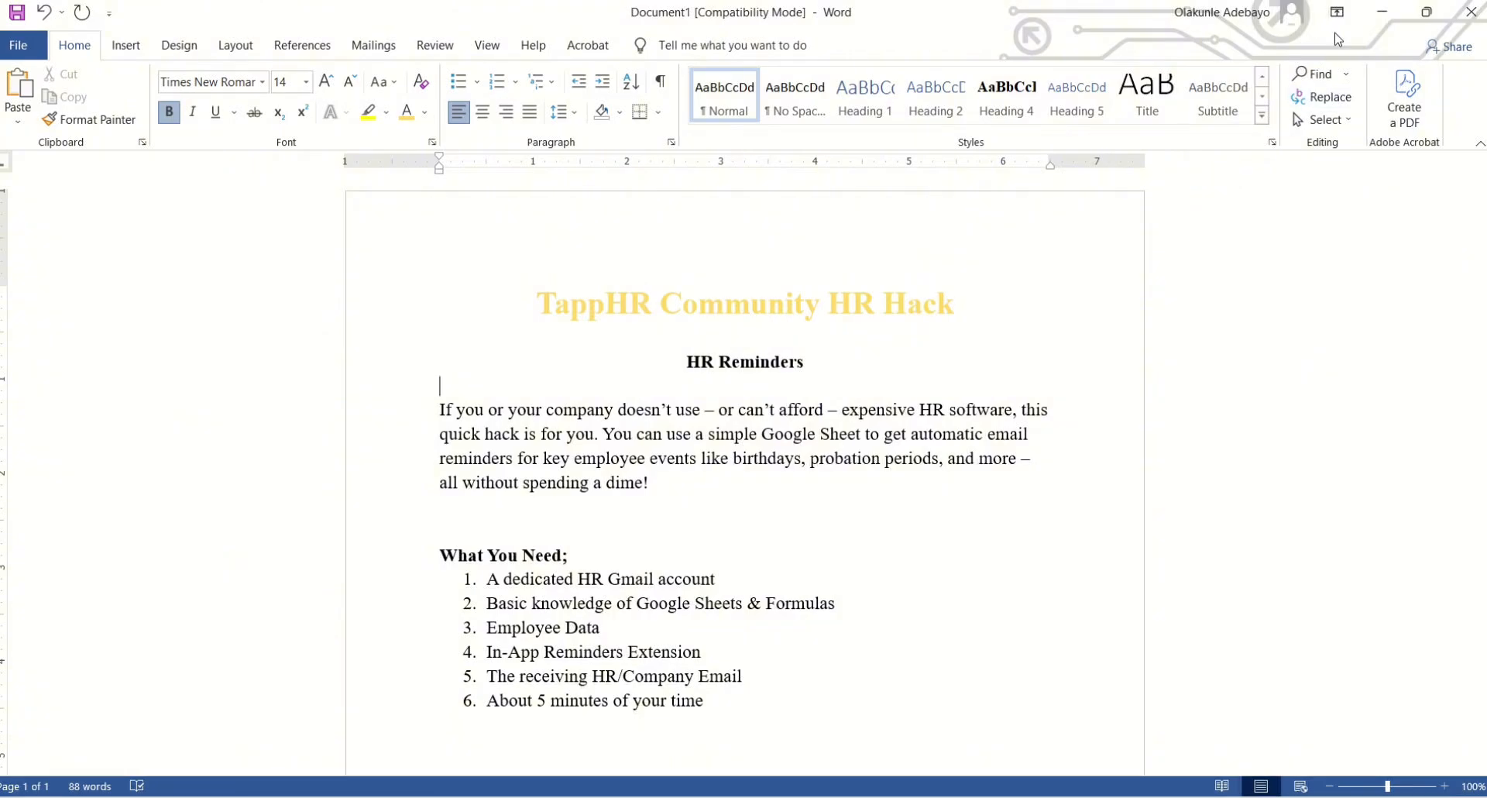
{"action": "left_click", "coordinate": [1383, 14]}
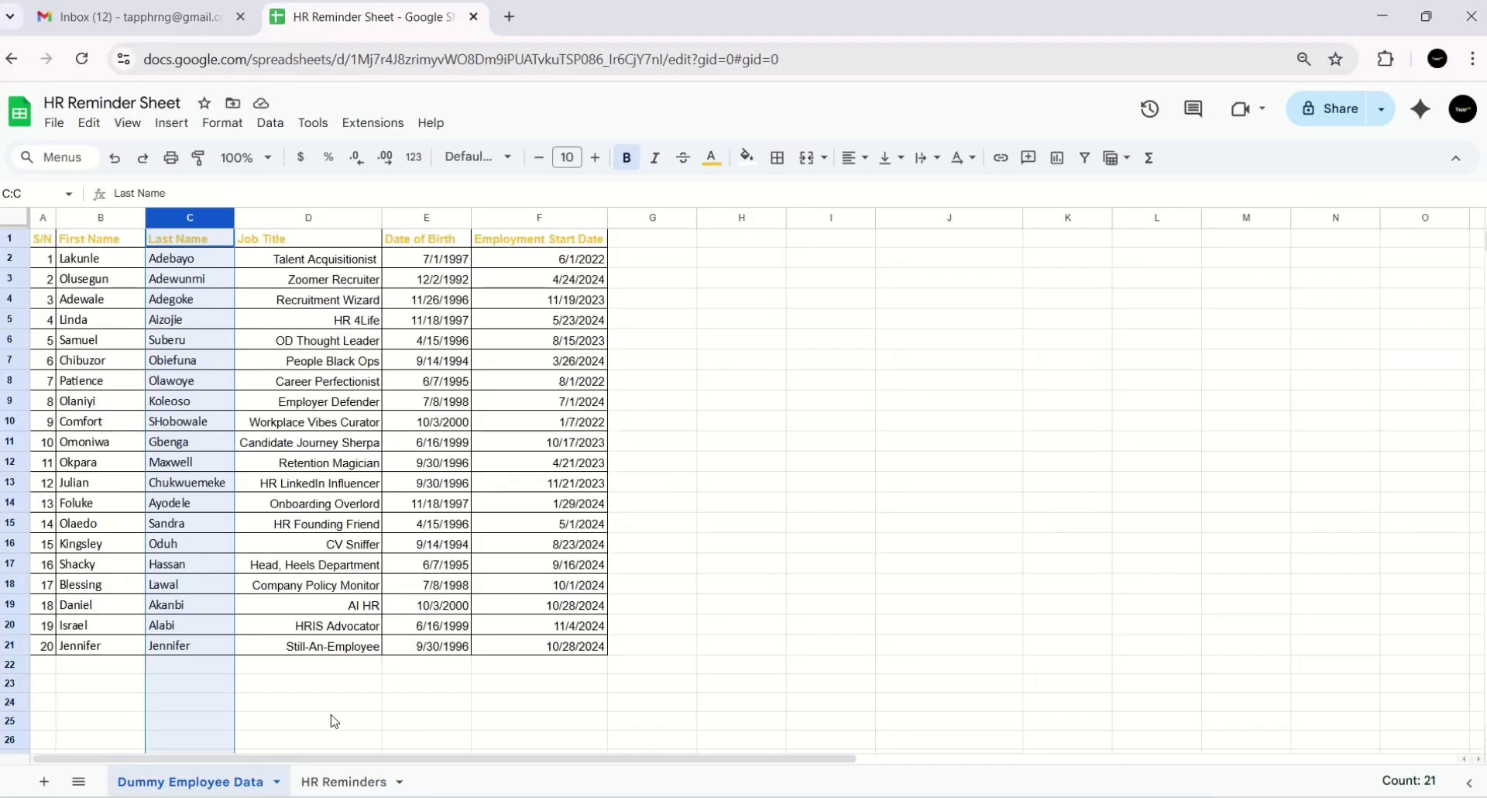
{"action": "left_click", "coordinate": [330, 783]}
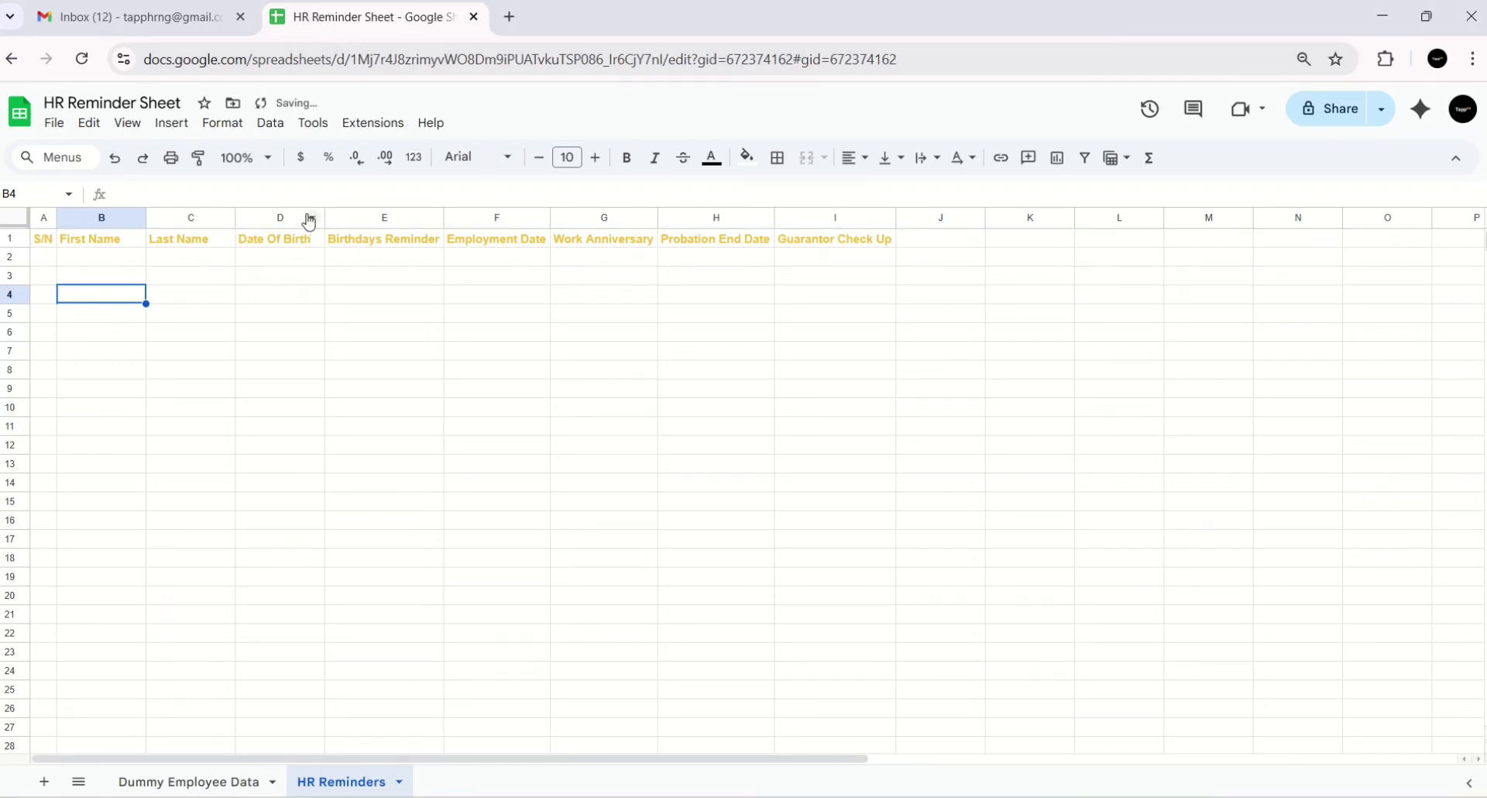
{"action": "left_click", "coordinate": [277, 218]}
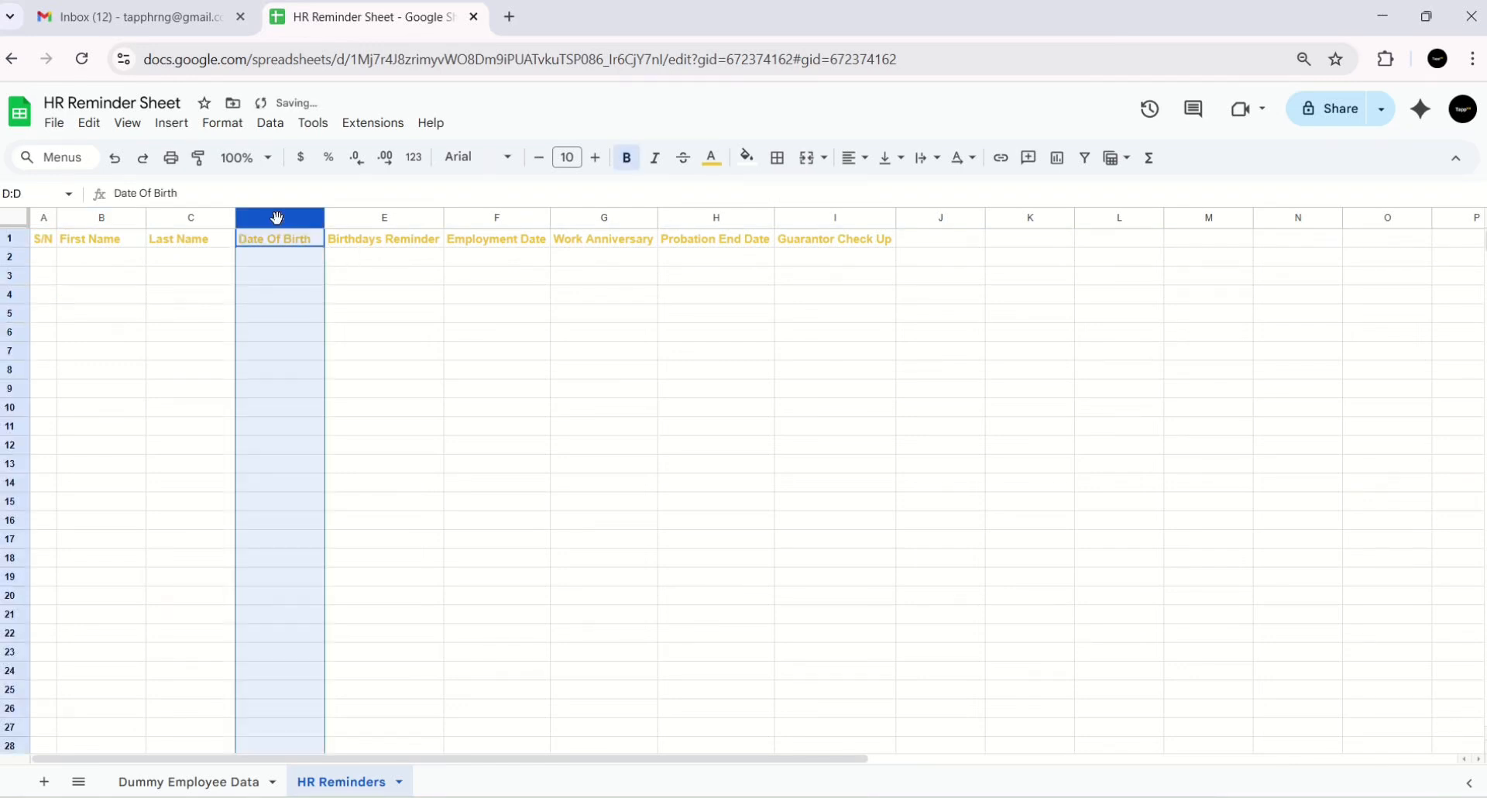
{"action": "left_click", "coordinate": [381, 218]}
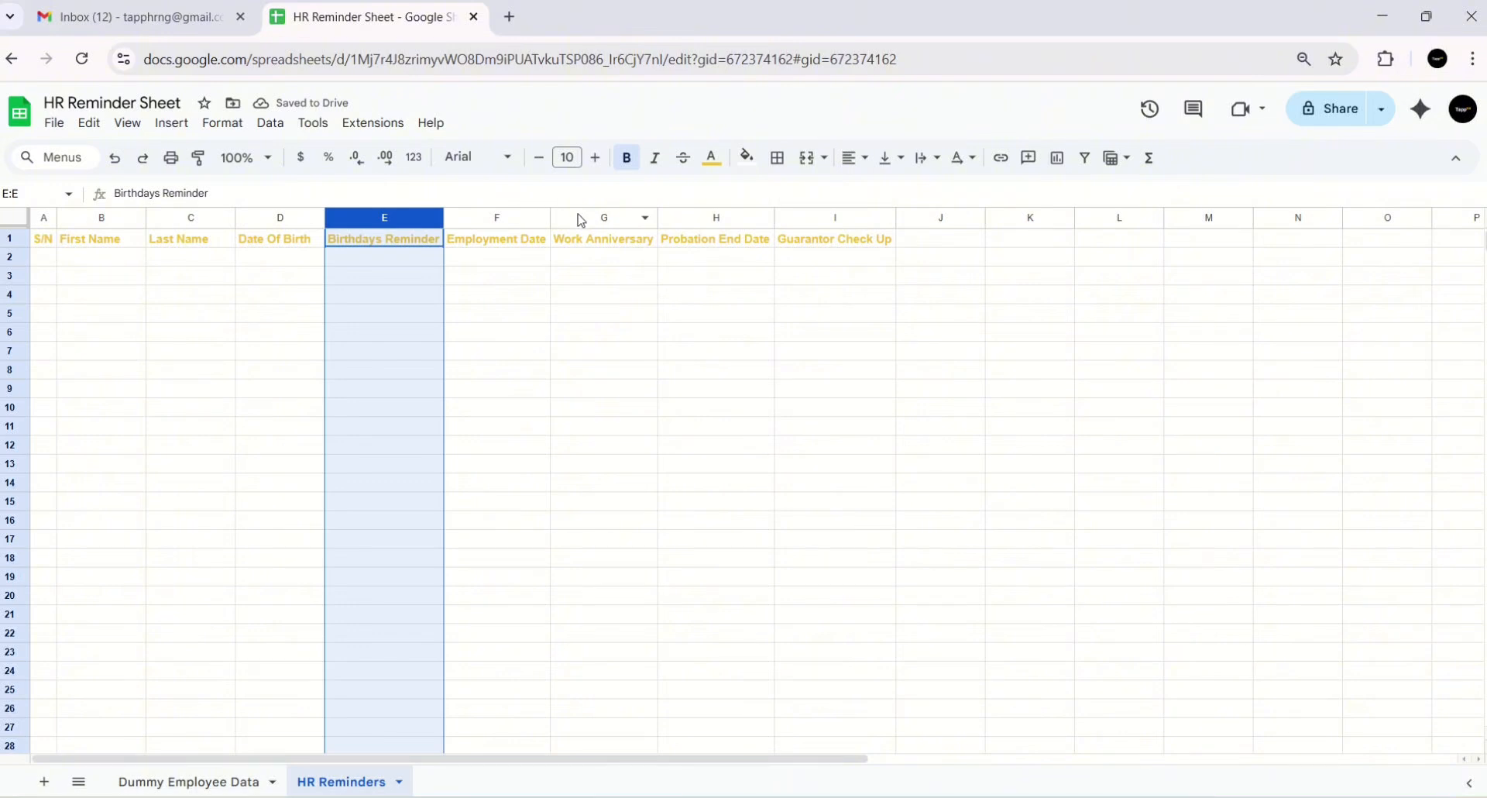
{"action": "left_click", "coordinate": [680, 217]}
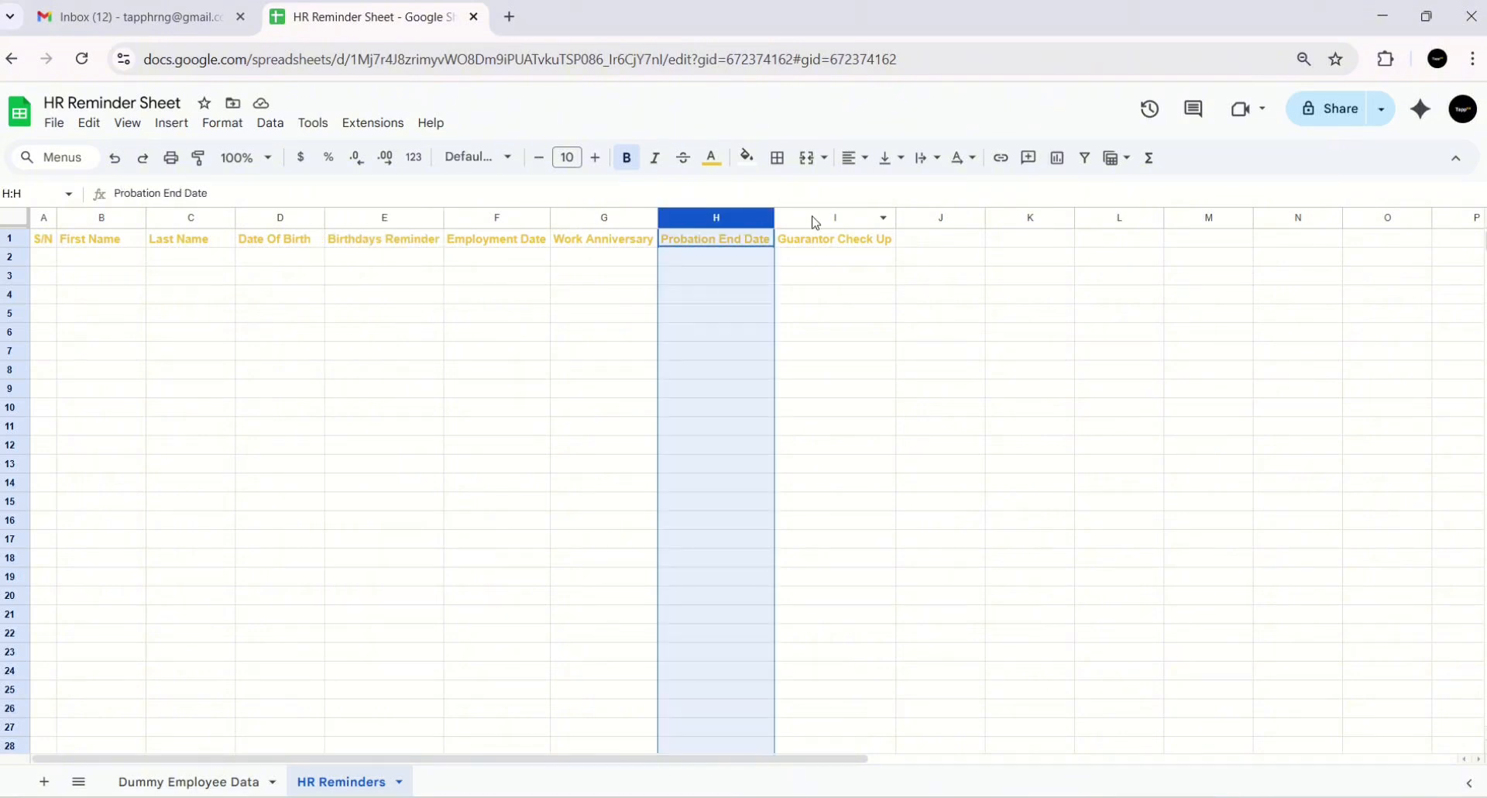
{"action": "left_click", "coordinate": [189, 782]}
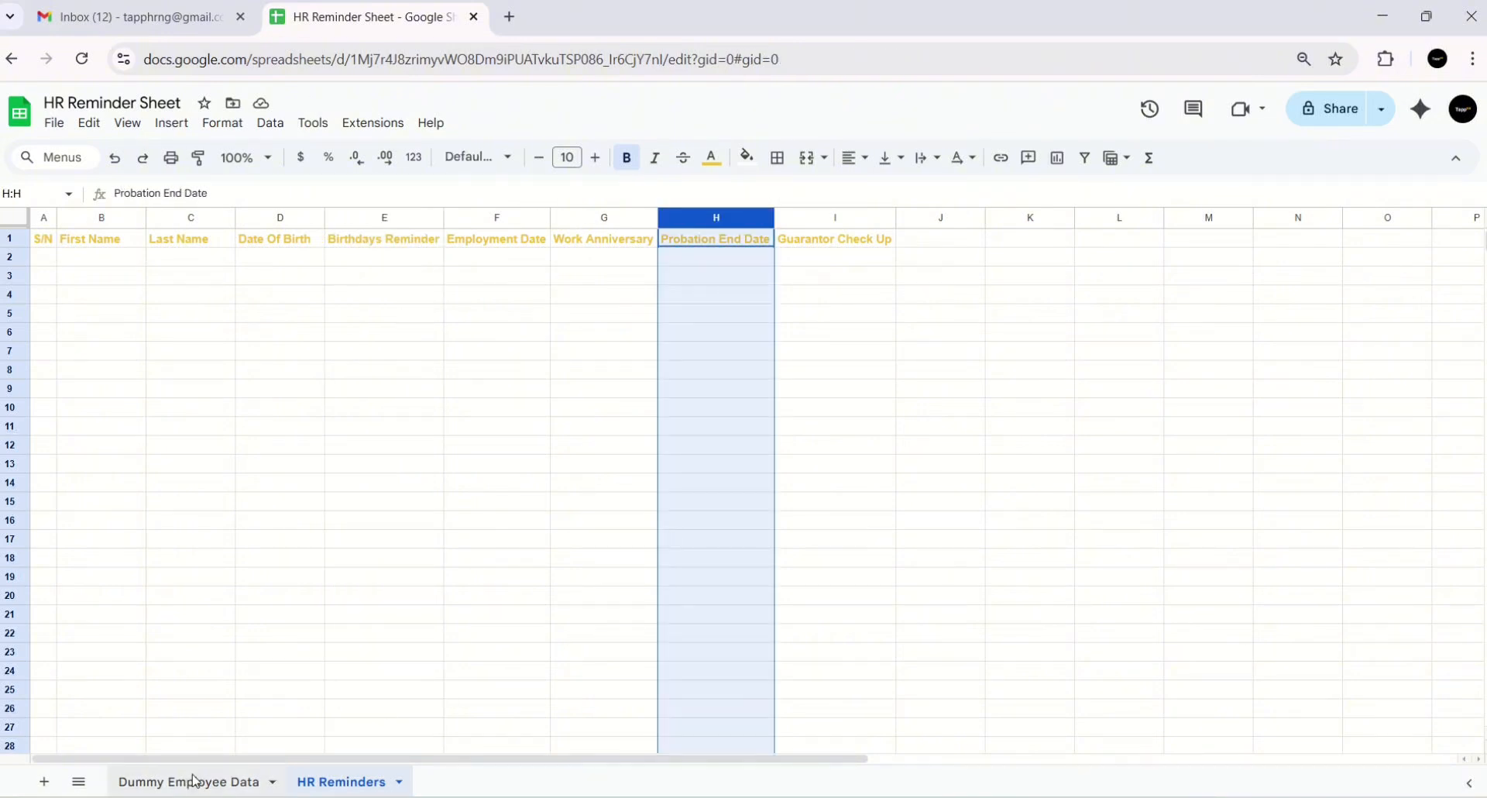
{"action": "left_click", "coordinate": [737, 417]}
{"action": "left_click", "coordinate": [325, 778]}
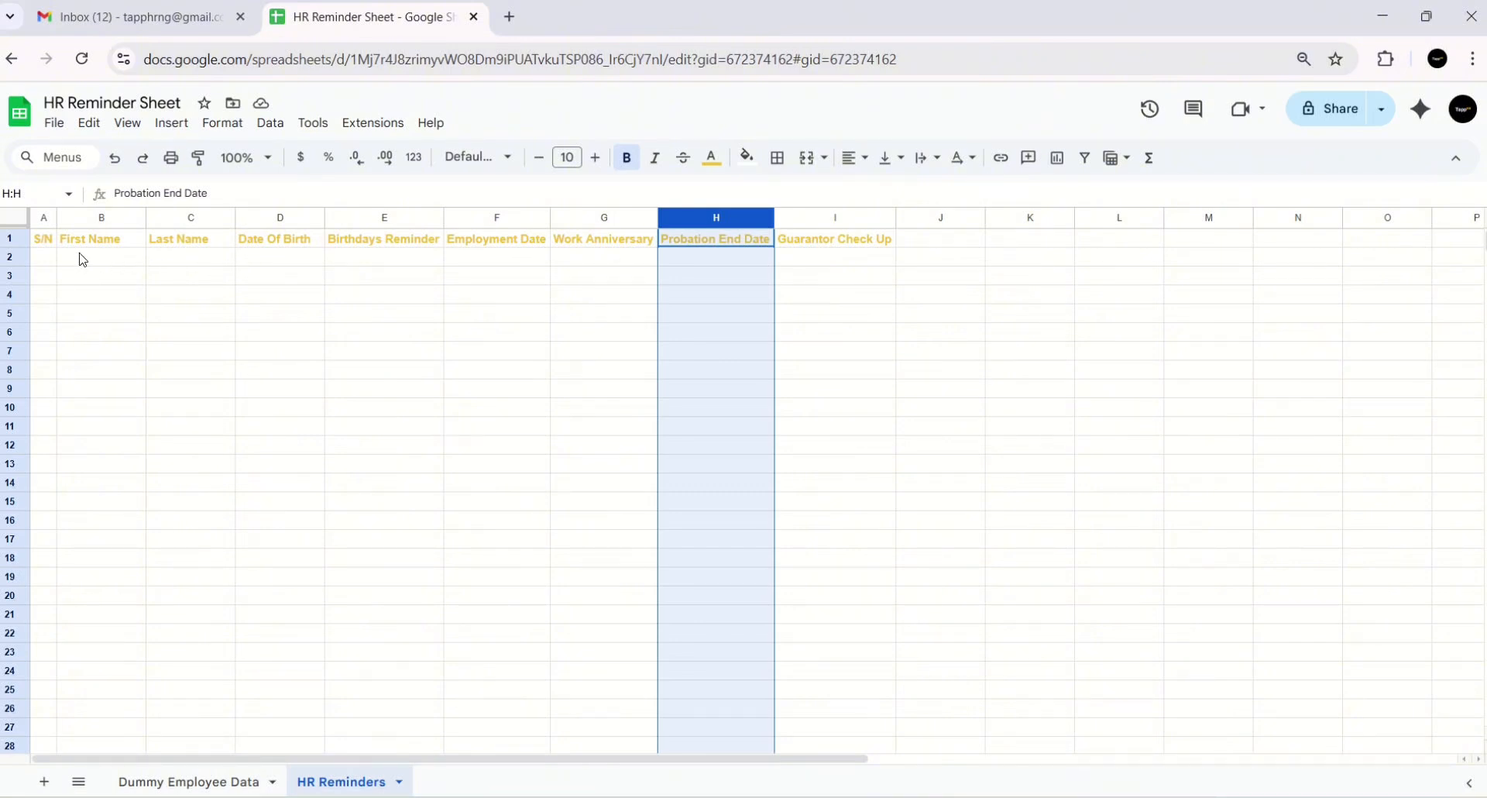
{"action": "left_click", "coordinate": [83, 258]}
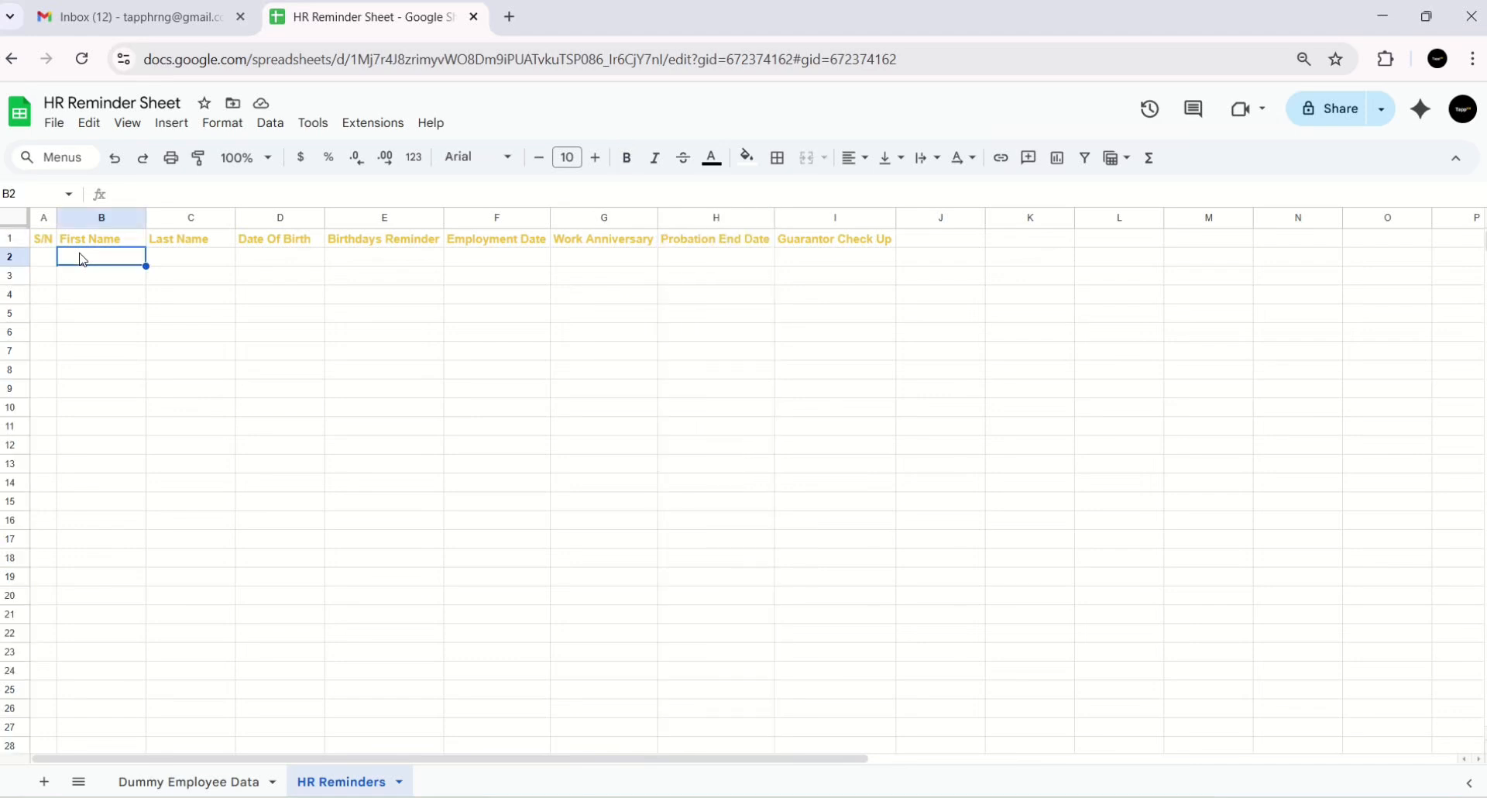
{"action": "left_click", "coordinate": [210, 779]}
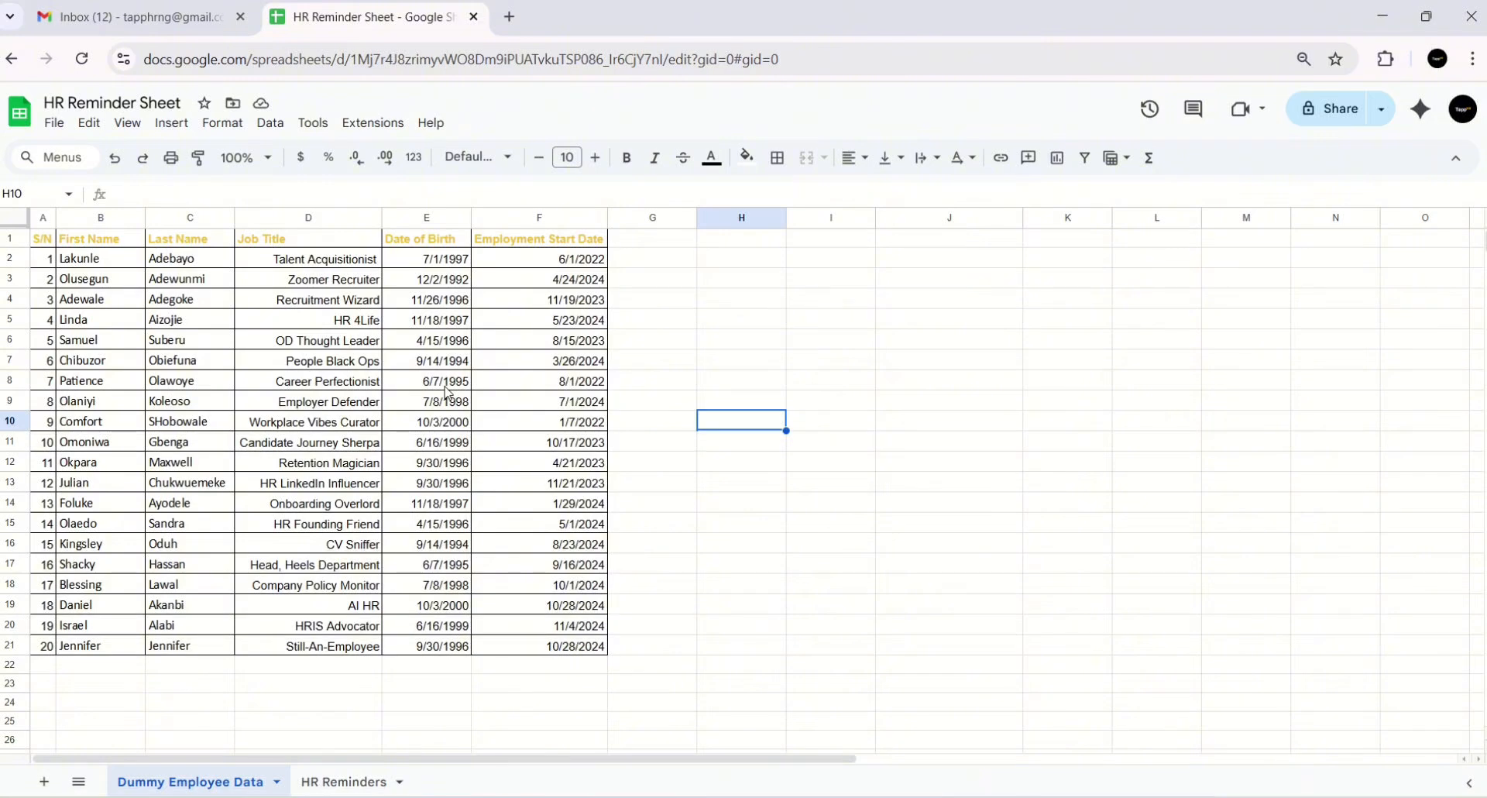
- On HR Reminders, fill First Name B2:B21 with links to Dummy Employee Data's first names
{"action": "left_click", "coordinate": [343, 781]}
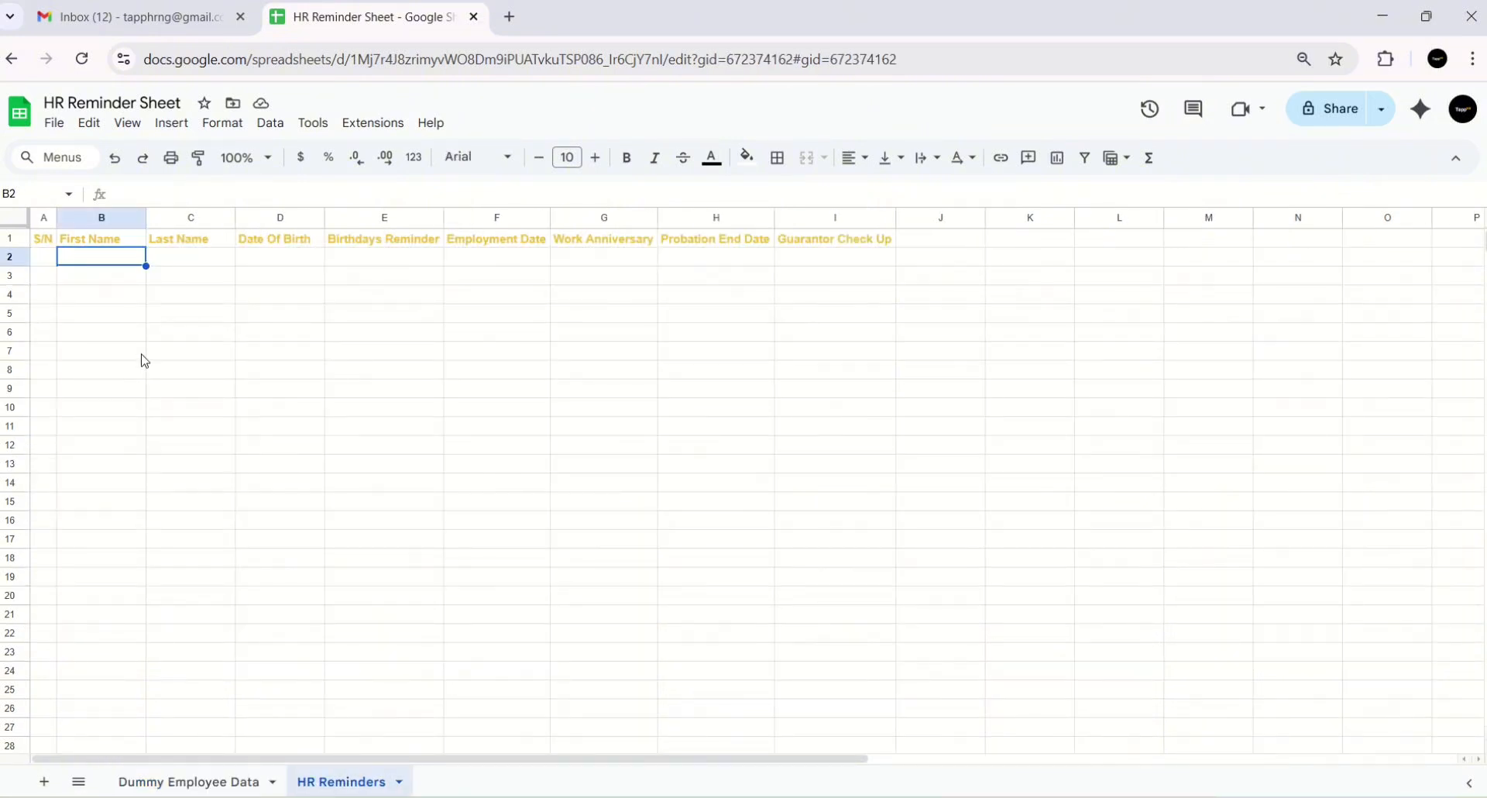
{"action": "type", "text": "="}
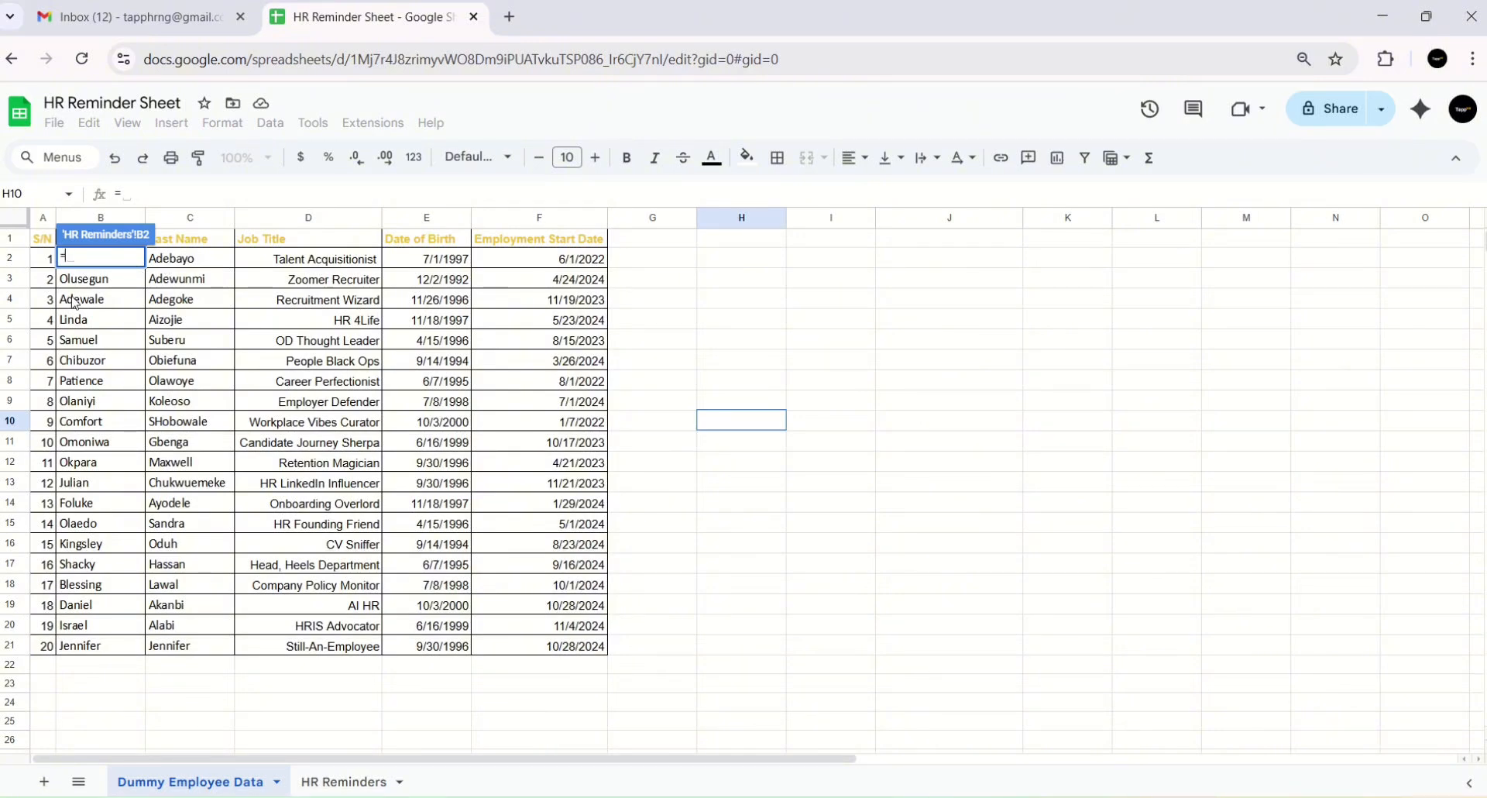
{"action": "scroll", "coordinate": [70, 294], "scroll_direction": "right", "scroll_amount": 3}
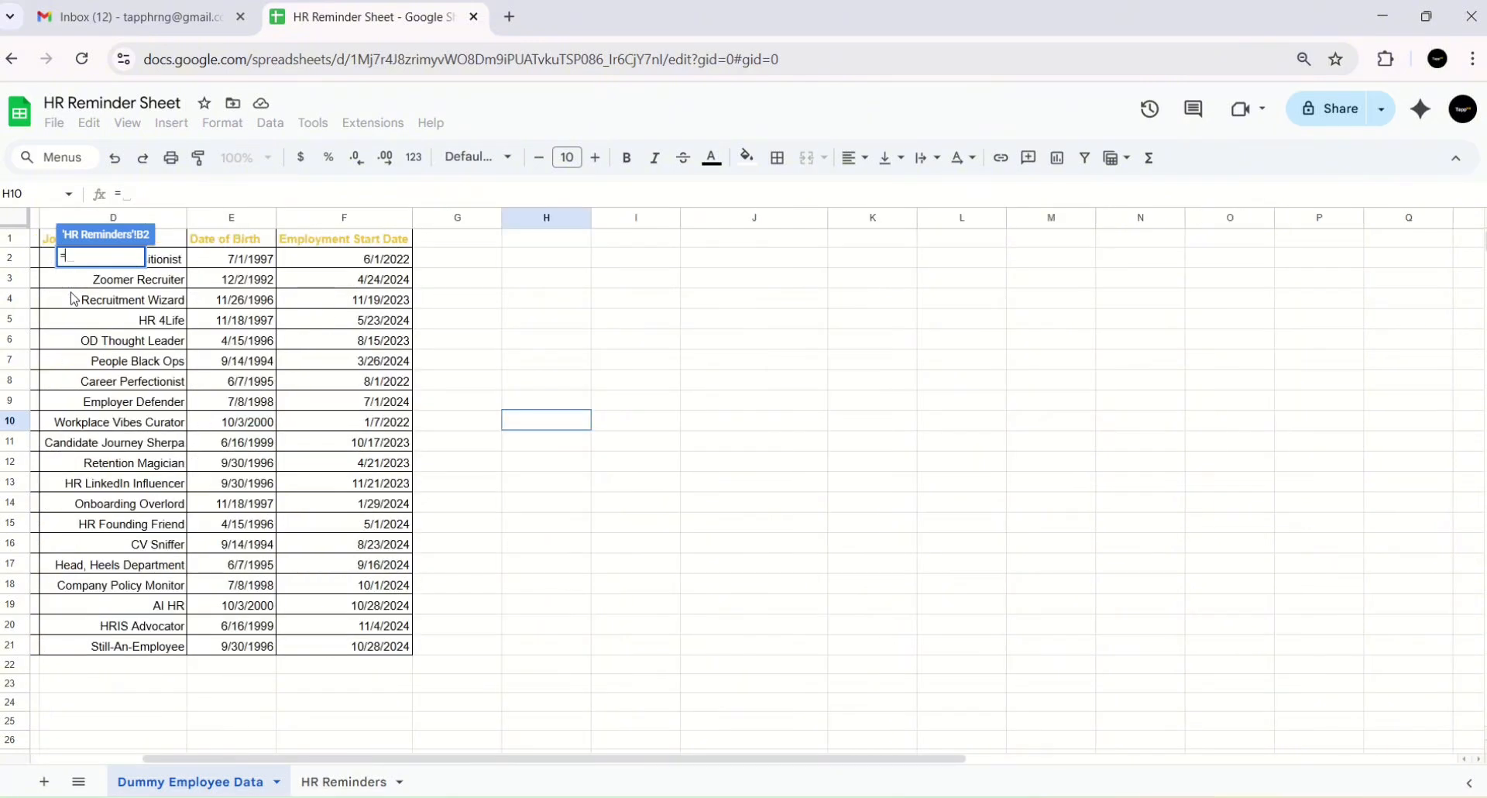
{"action": "left_click", "coordinate": [37, 264]}
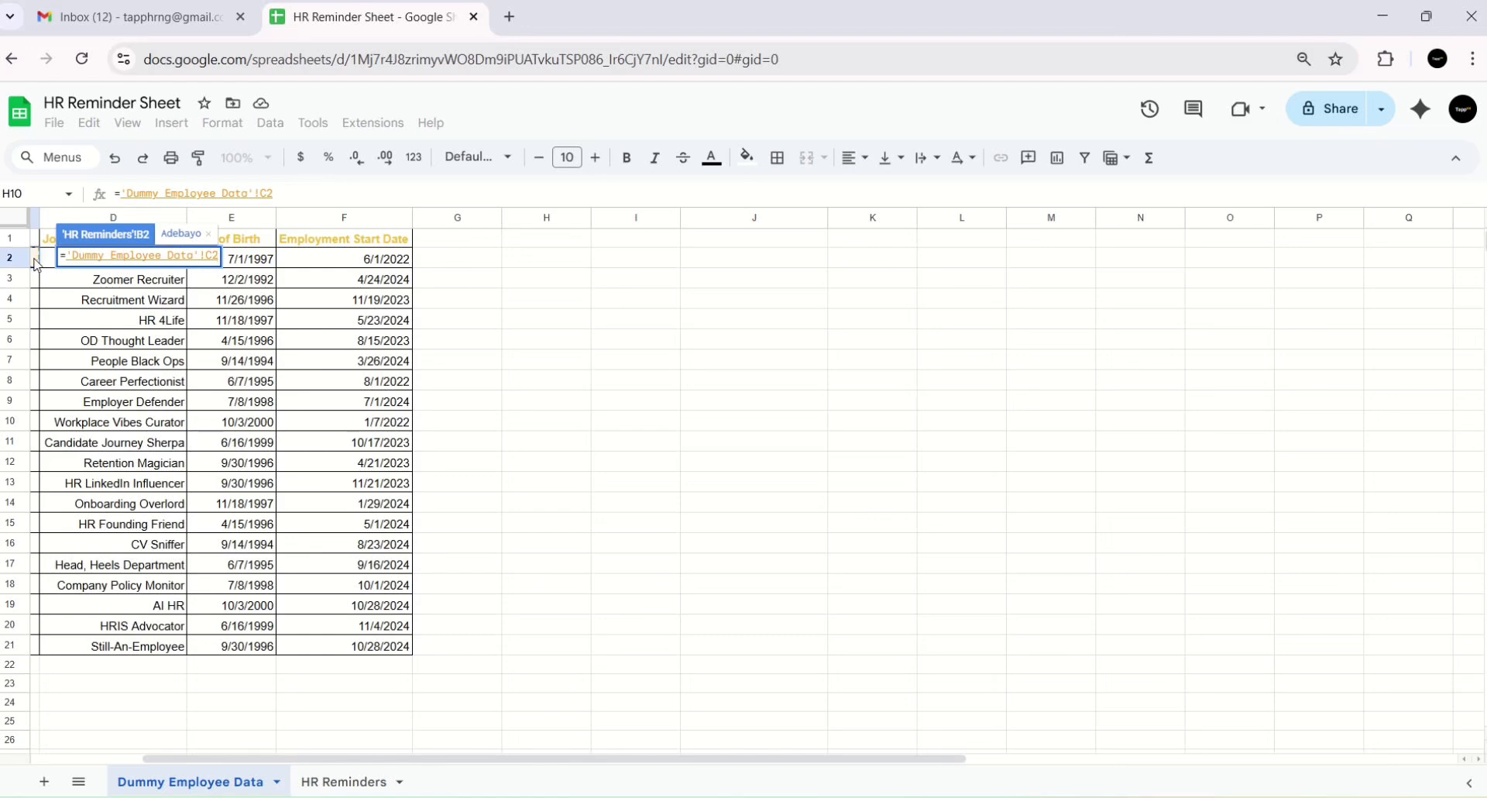
{"action": "key", "text": "Left"}
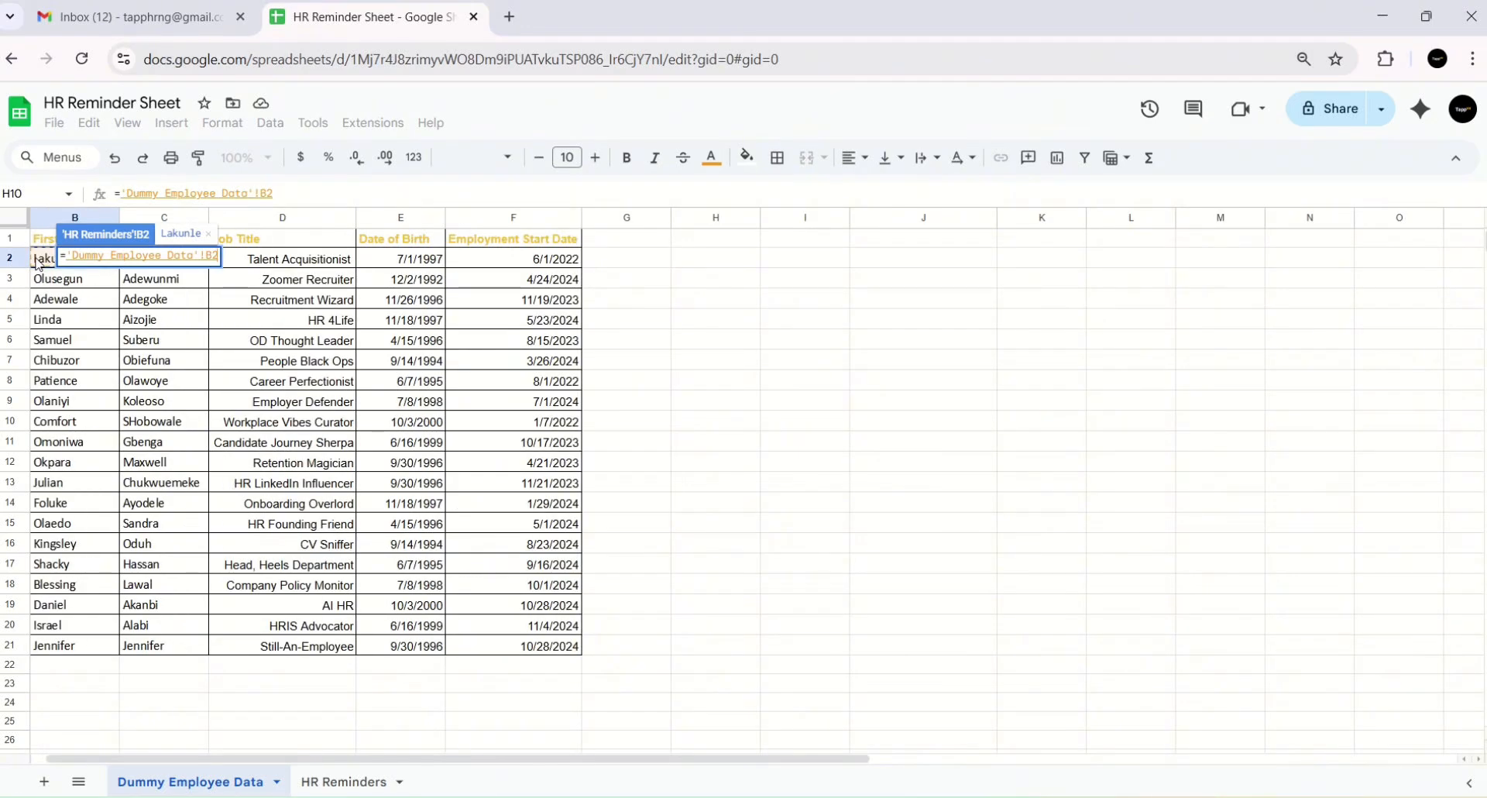
{"action": "key", "text": "Return"}
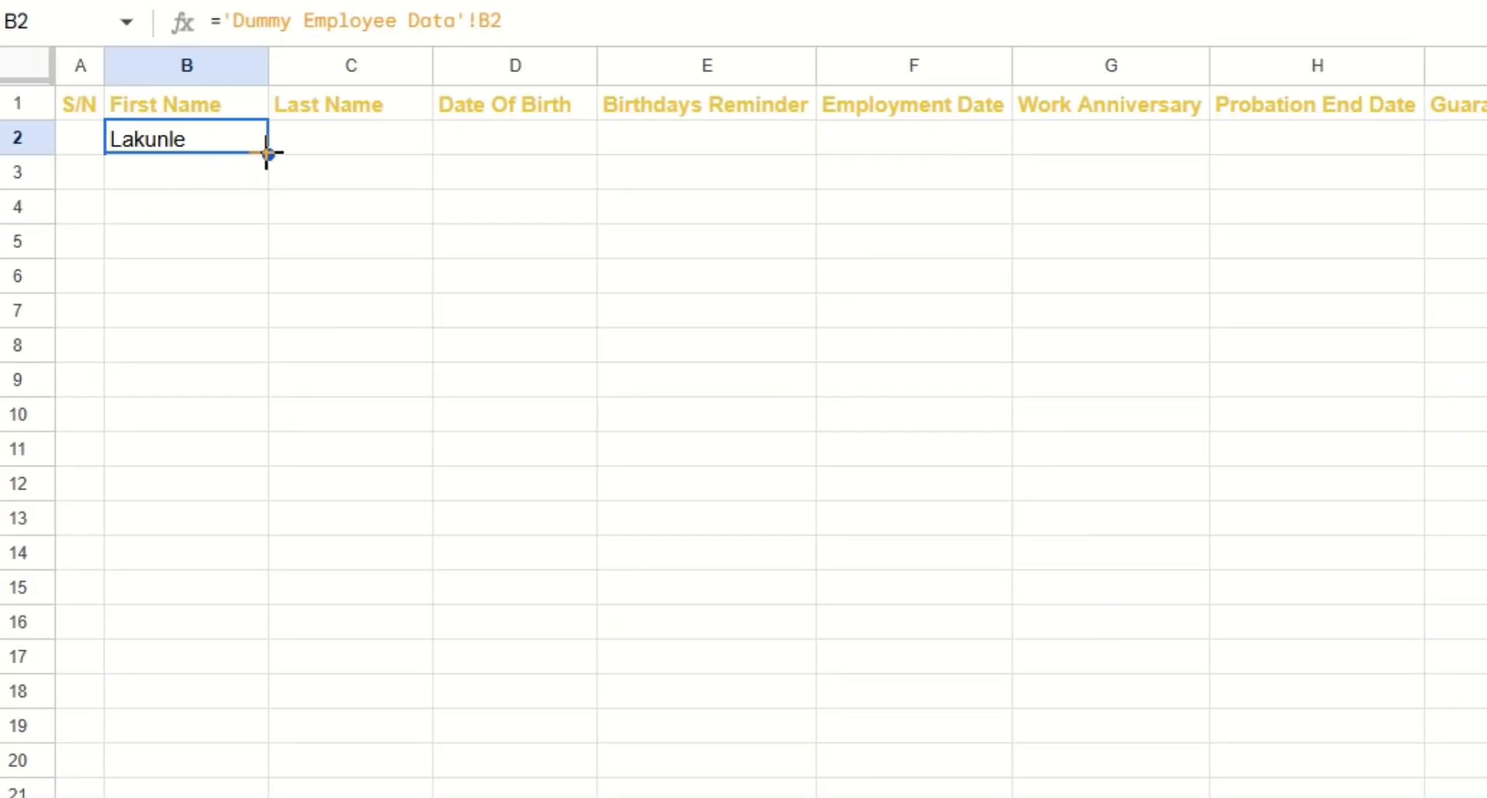
{"action": "left_click_drag", "start_coordinate": [267, 153], "coordinate": [260, 797]}
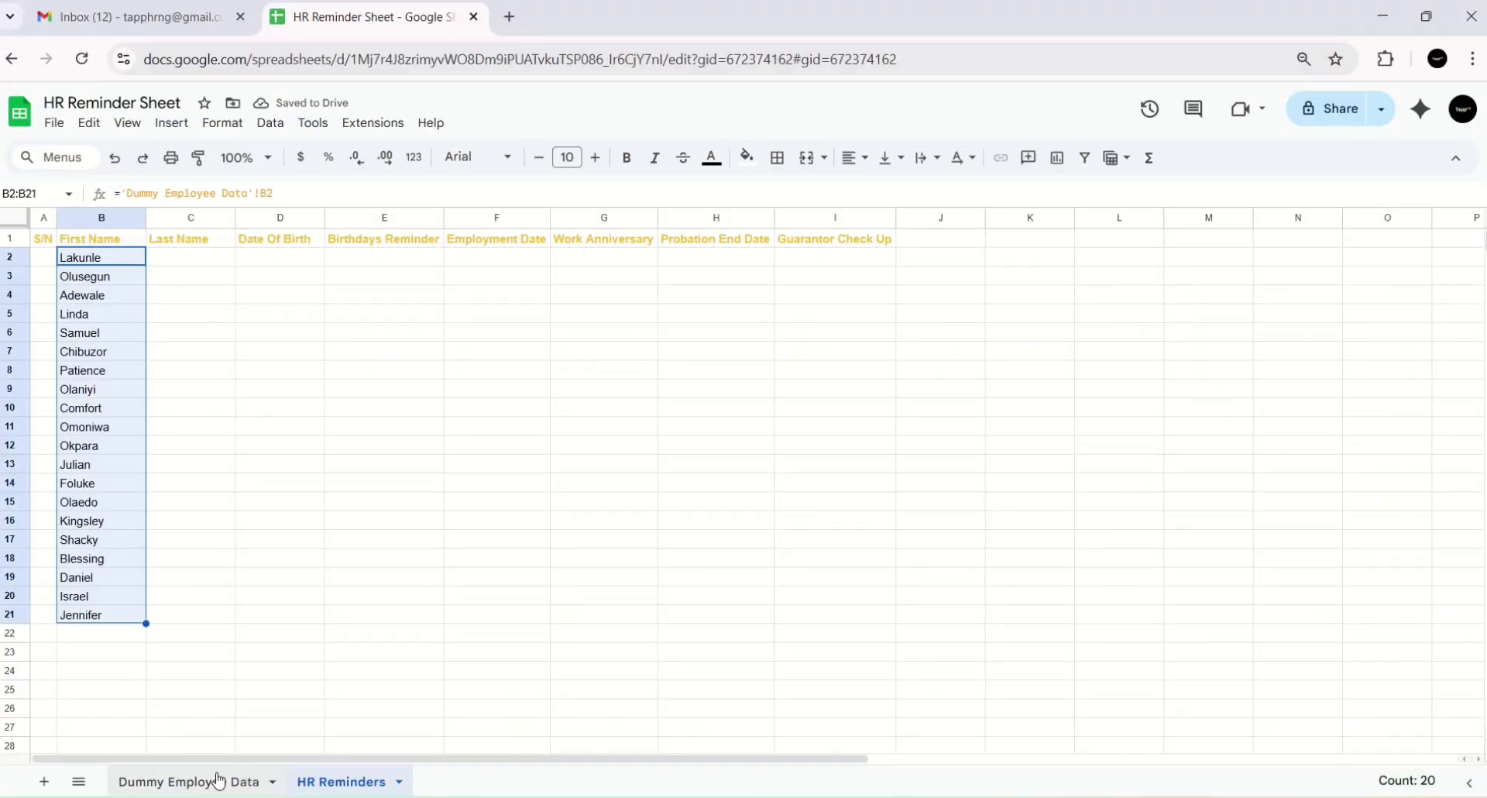
- Fill Last Name C2:C21 with links to each employee's last name in Dummy Employee Data
{"action": "left_click", "coordinate": [168, 264]}
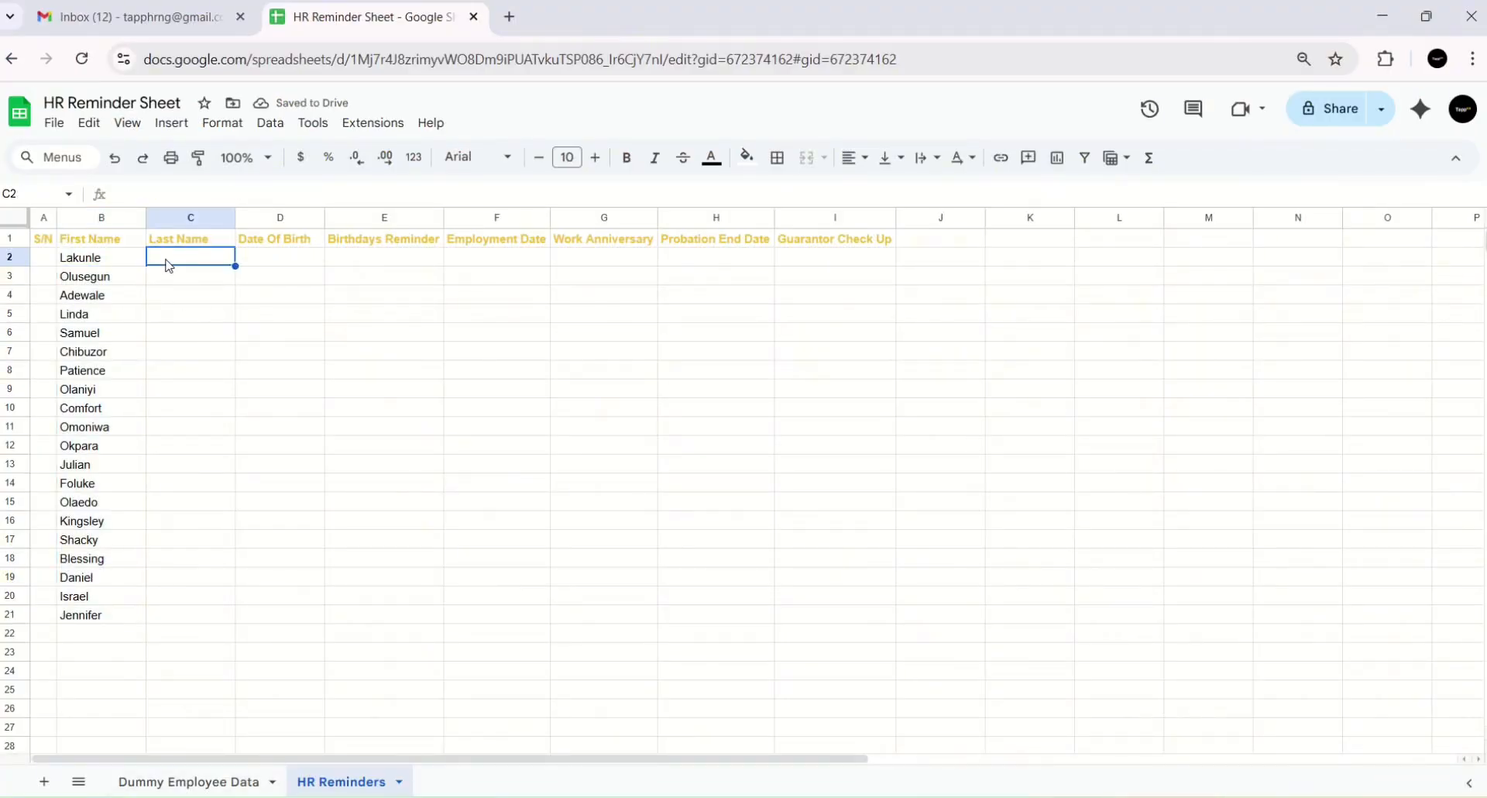
{"action": "type", "text": "="}
{"action": "left_click", "coordinate": [188, 780]}
{"action": "left_click", "coordinate": [121, 257]}
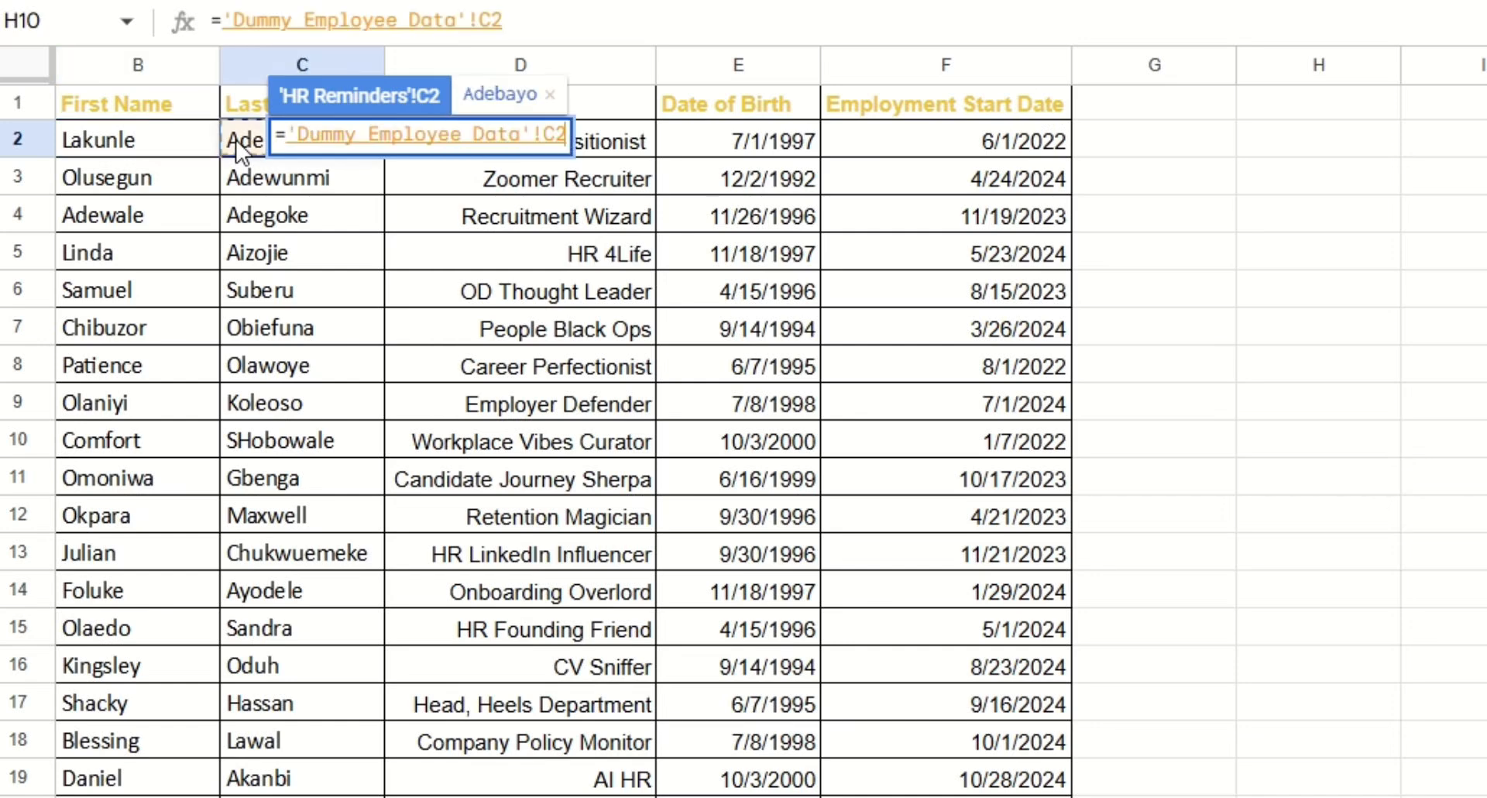
{"action": "key", "text": "Return"}
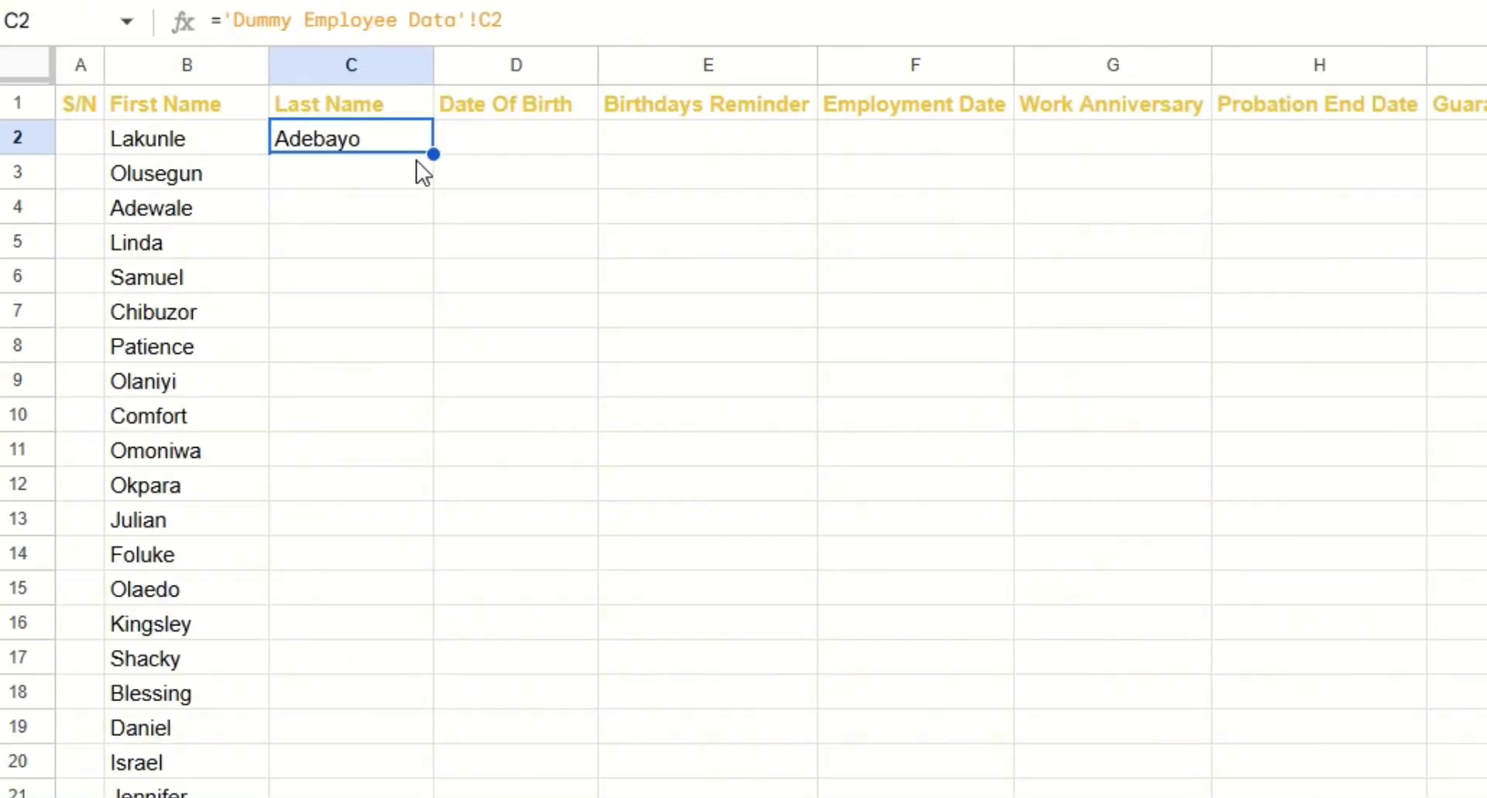
{"action": "left_click_drag", "start_coordinate": [434, 154], "coordinate": [403, 791]}
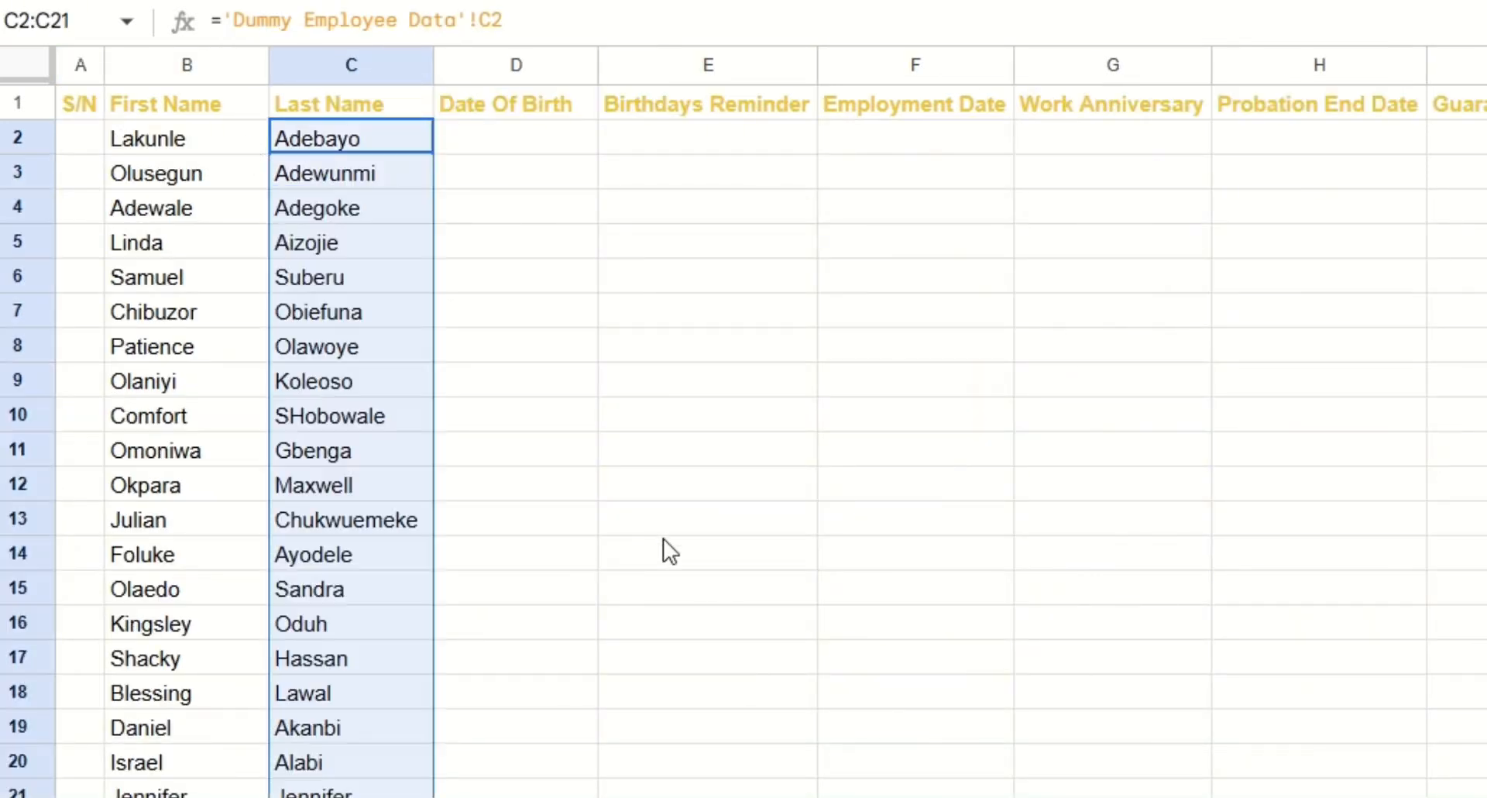
- Fill Date Of Birth D2:D21 with references to Dummy Employee Data's E2 onward
{"action": "left_click", "coordinate": [551, 149]}
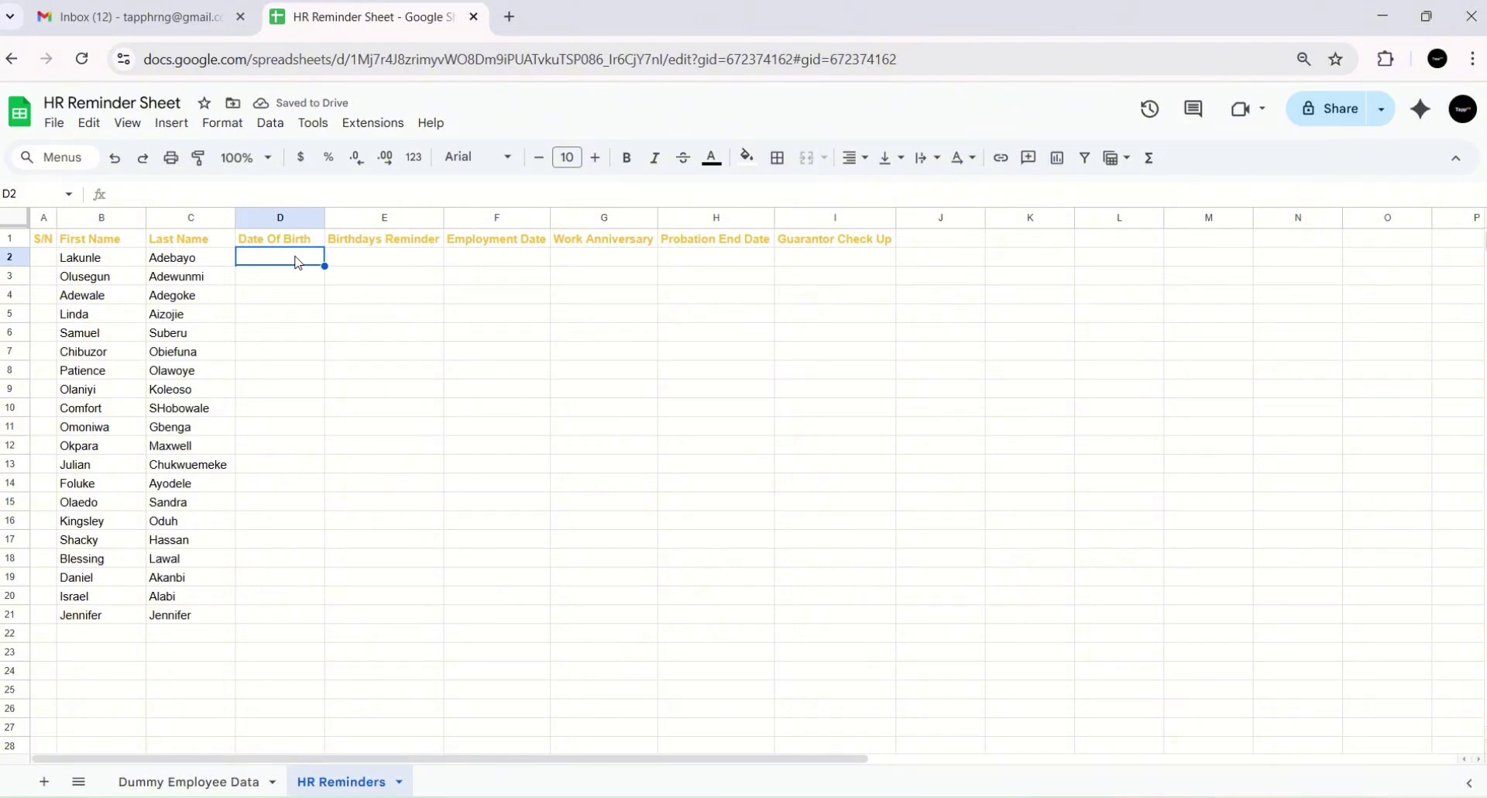
{"action": "type", "text": "="}
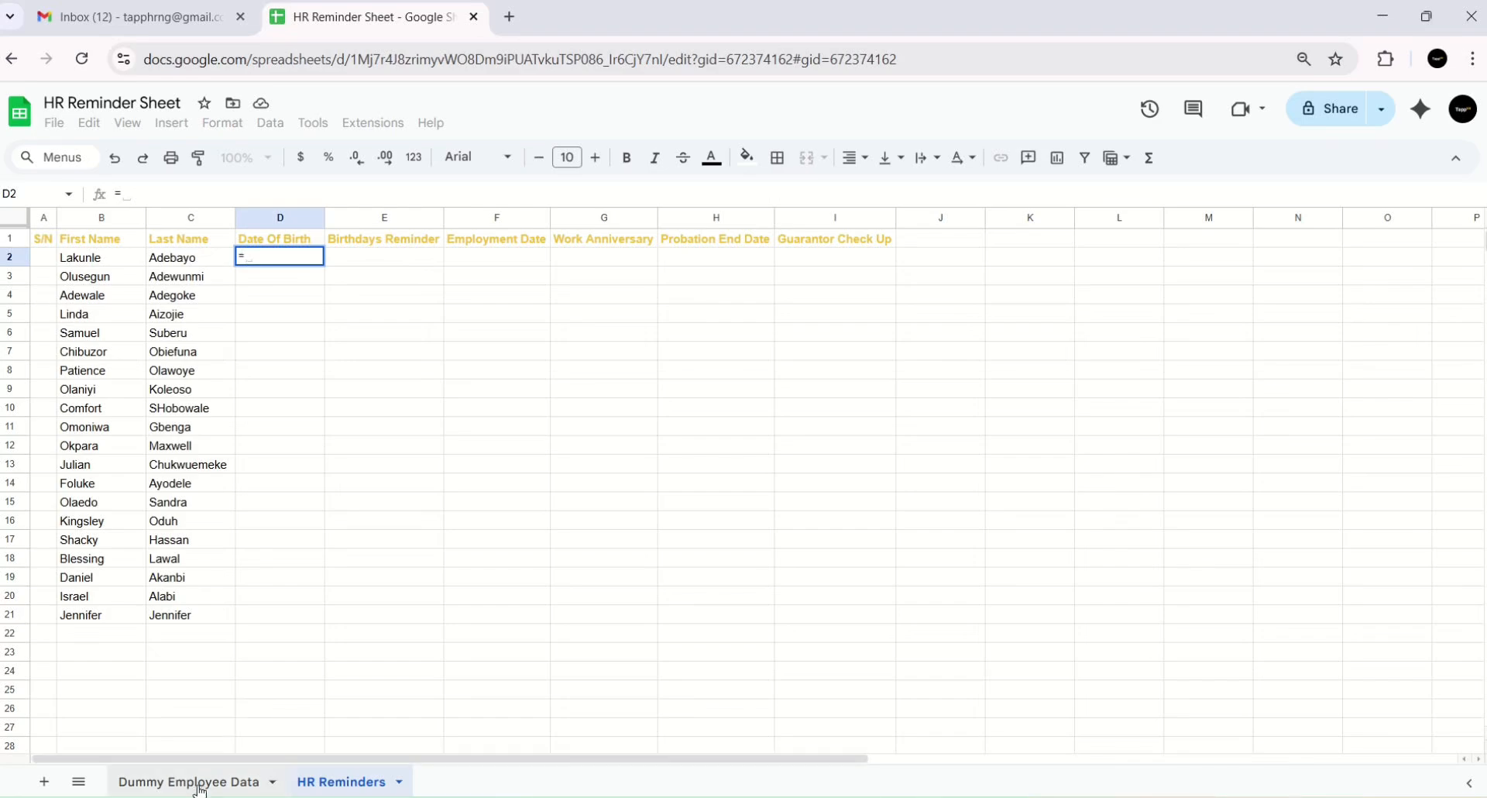
{"action": "left_click", "coordinate": [200, 790]}
{"action": "left_click", "coordinate": [383, 258]}
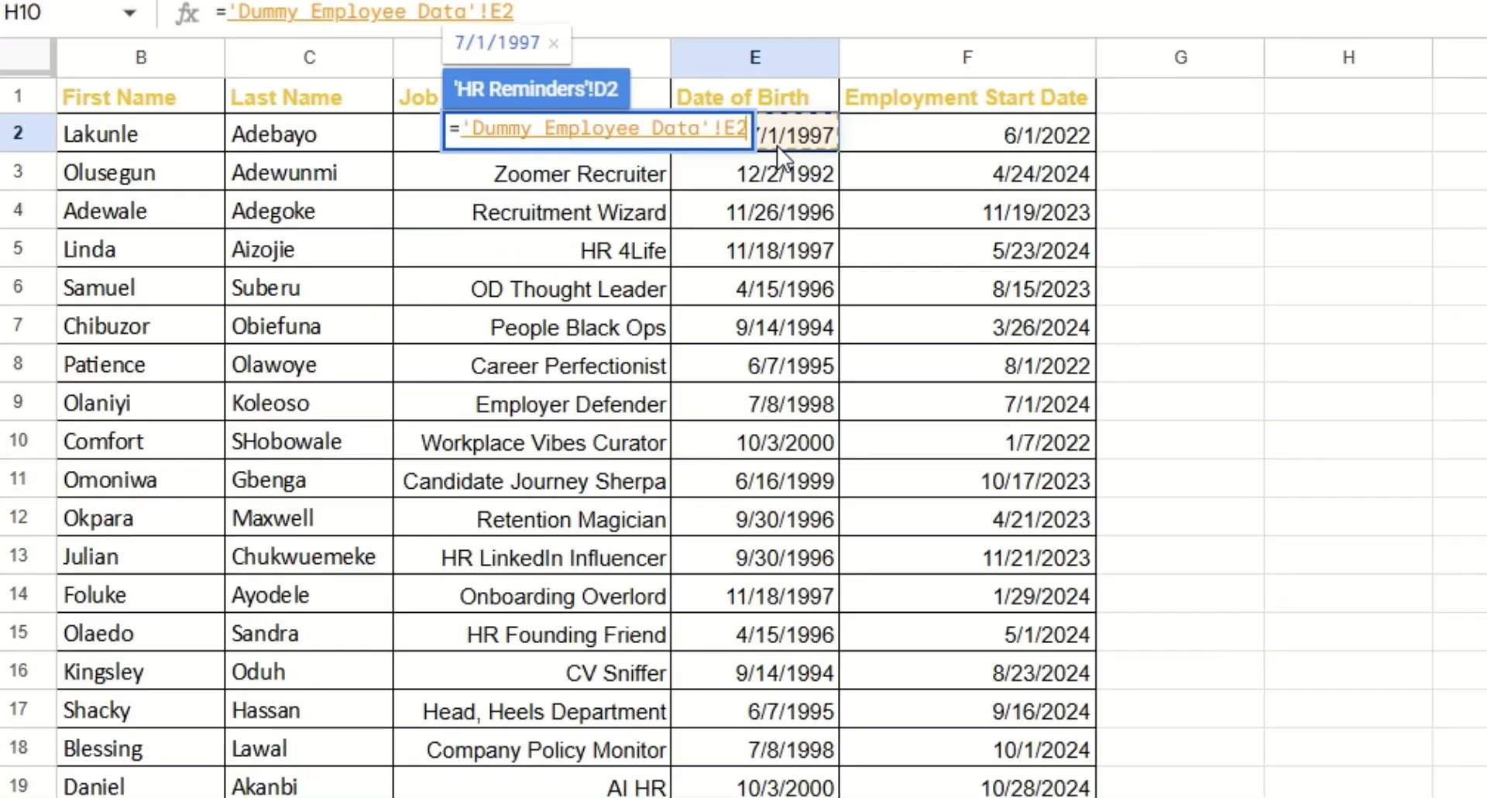
{"action": "key", "text": "Return"}
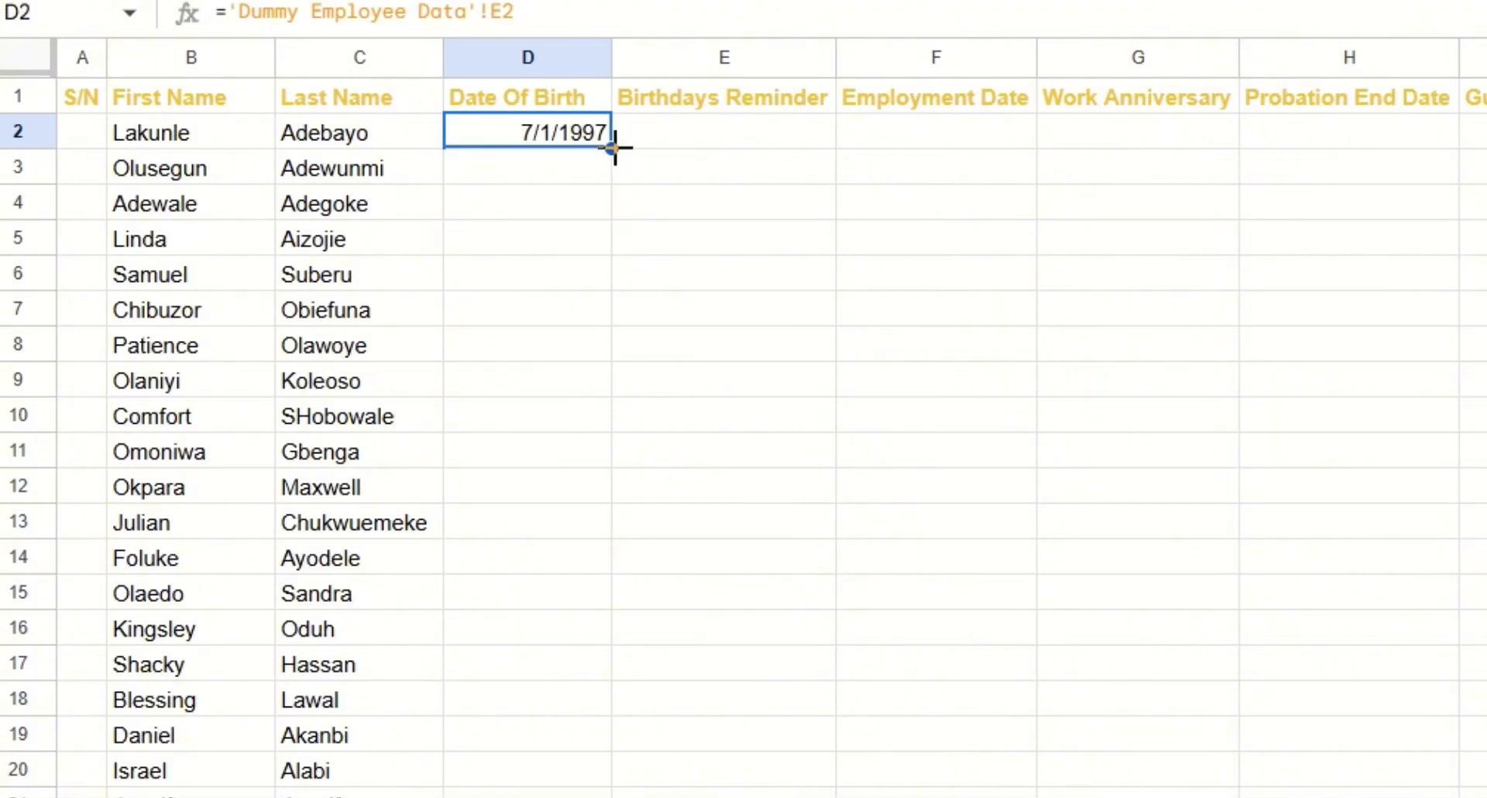
{"action": "left_click_drag", "start_coordinate": [612, 149], "coordinate": [607, 794]}
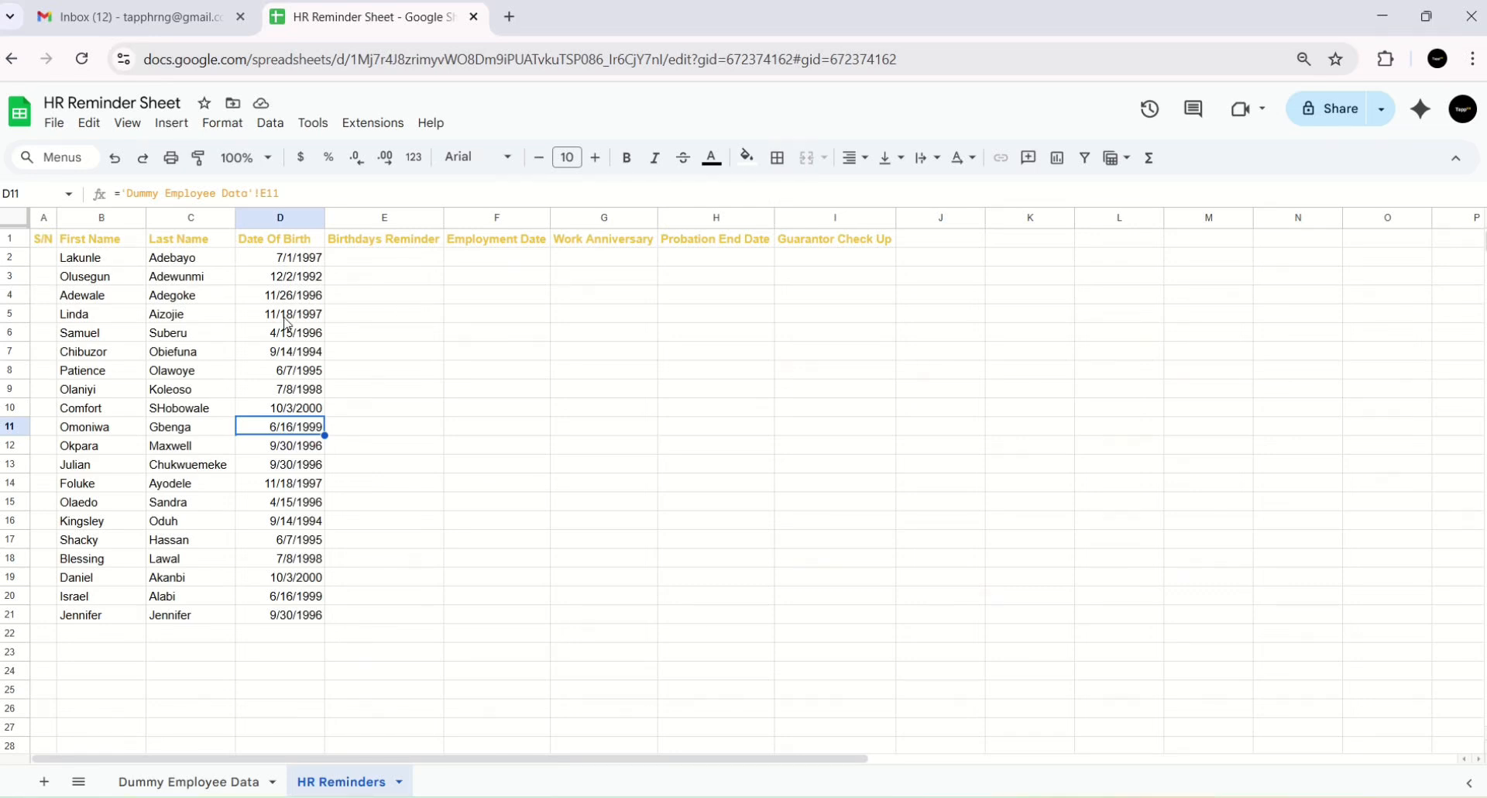
- Enter =DATE(YEAR(TODAY()), MONTH(D2), DAY(D2)) in E2 to get the 2025 birthday
{"action": "left_click", "coordinate": [332, 259]}
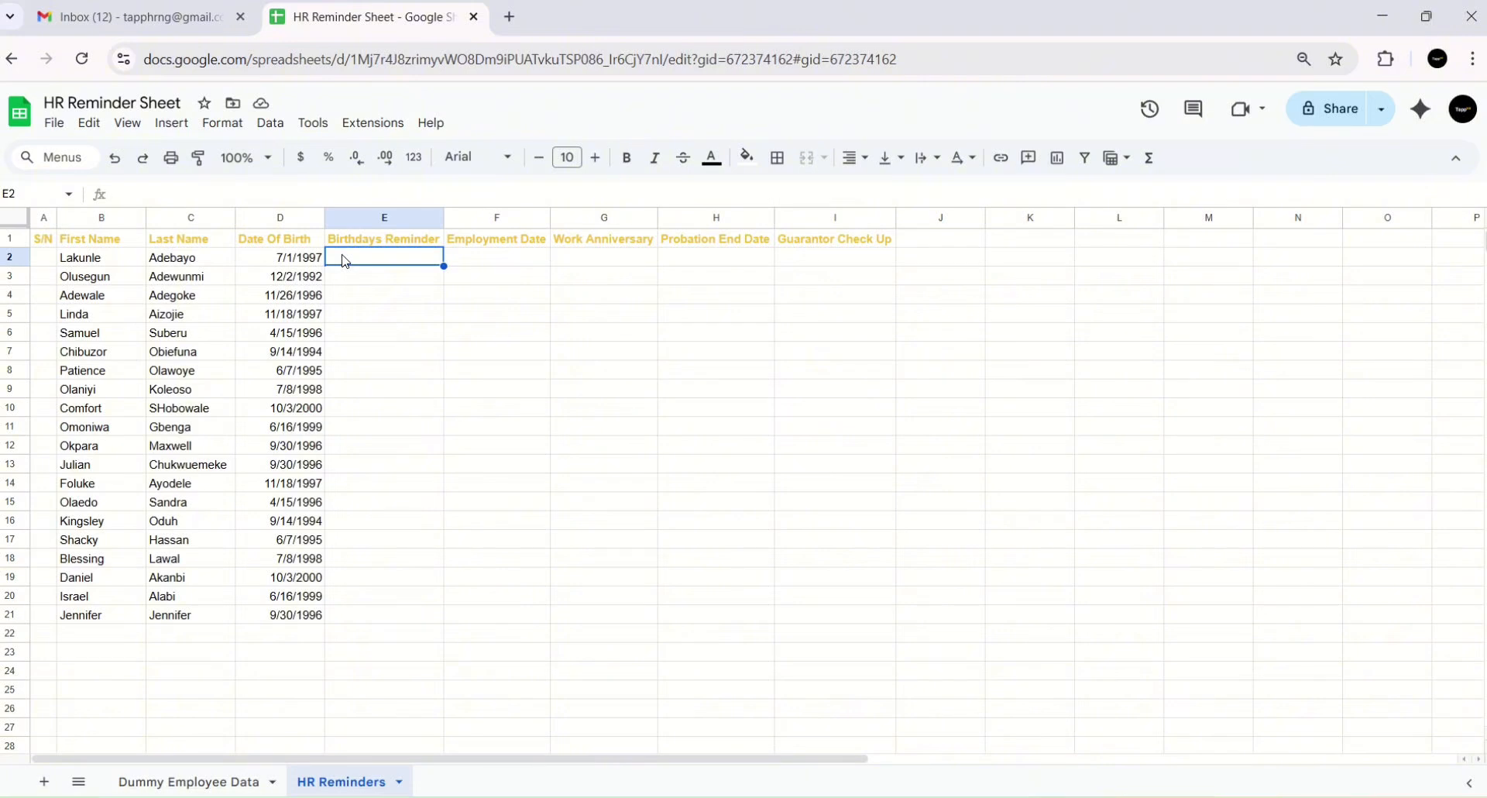
{"action": "left_click", "coordinate": [299, 261]}
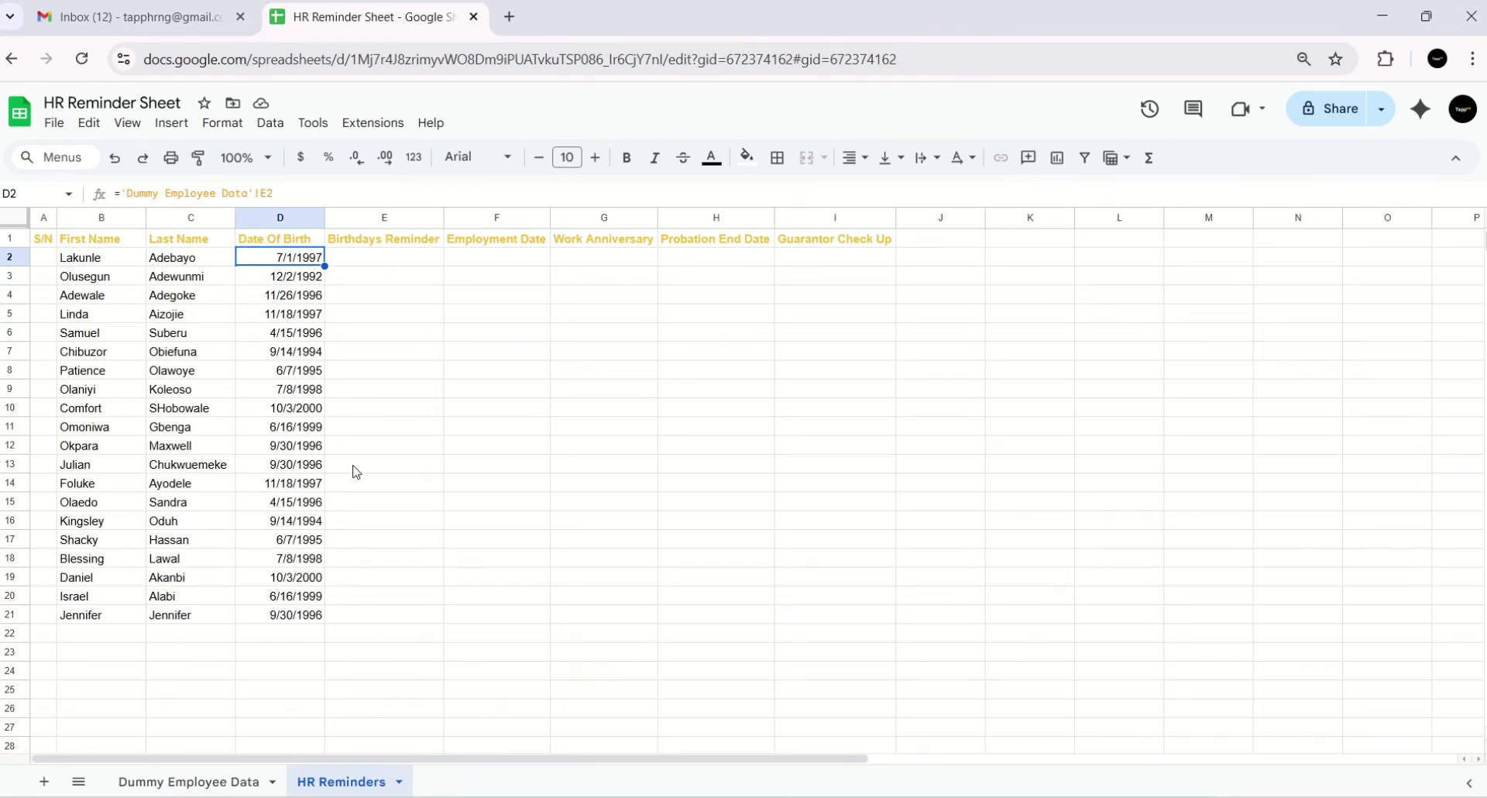
{"action": "left_click", "coordinate": [393, 262]}
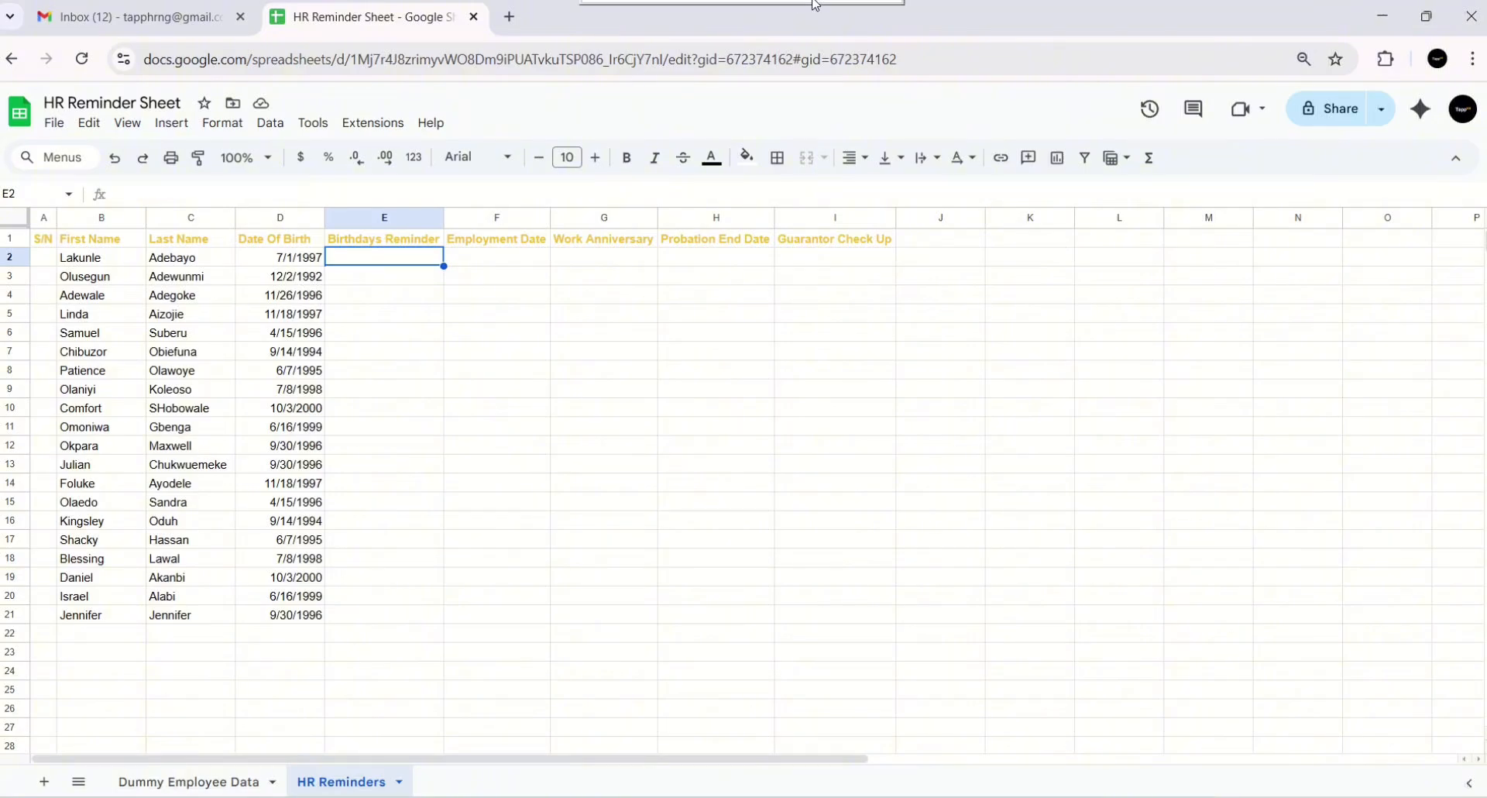
{"action": "mouse_move", "coordinate": [689, 51]}
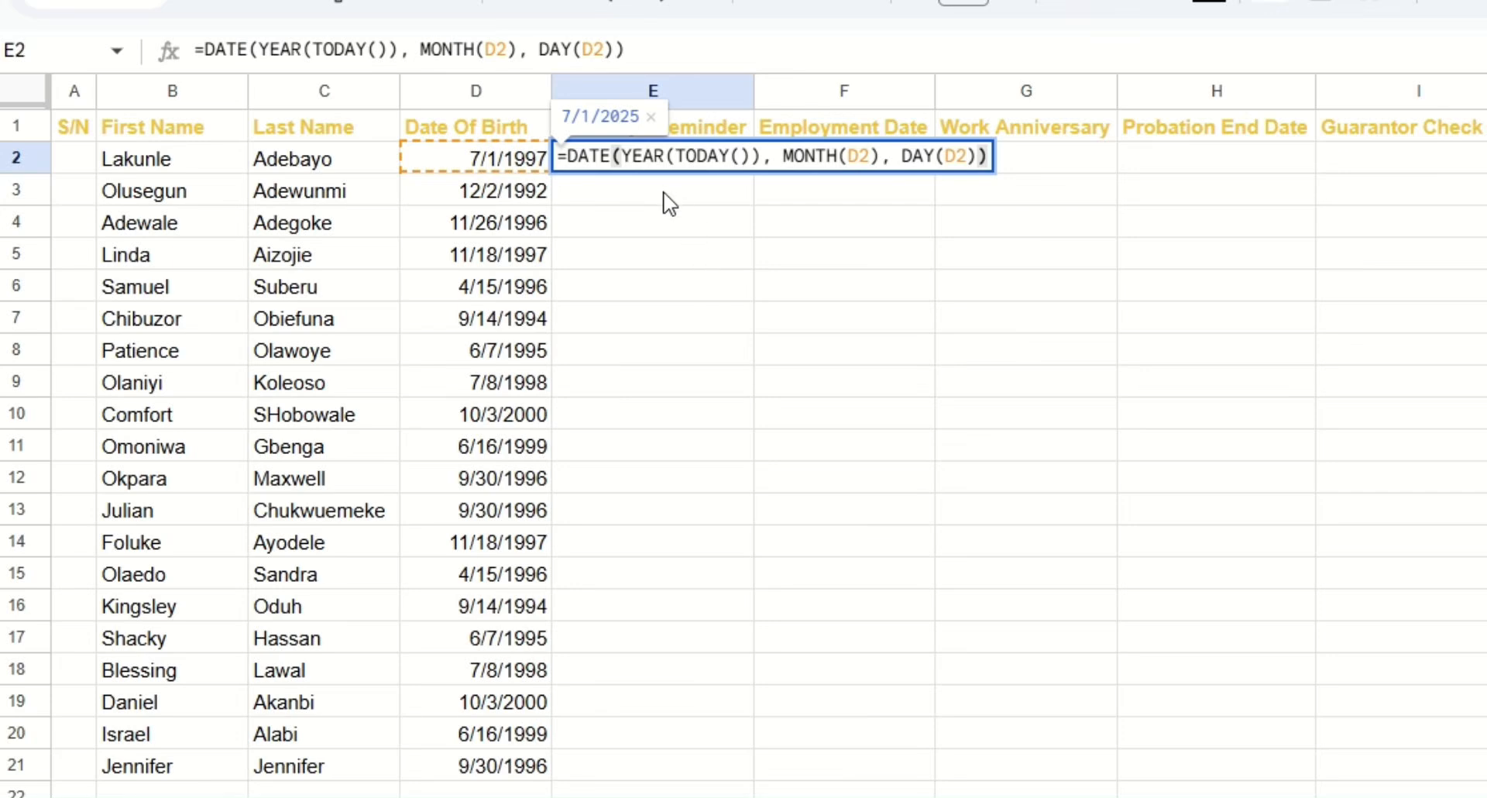
{"action": "left_click", "coordinate": [567, 160]}
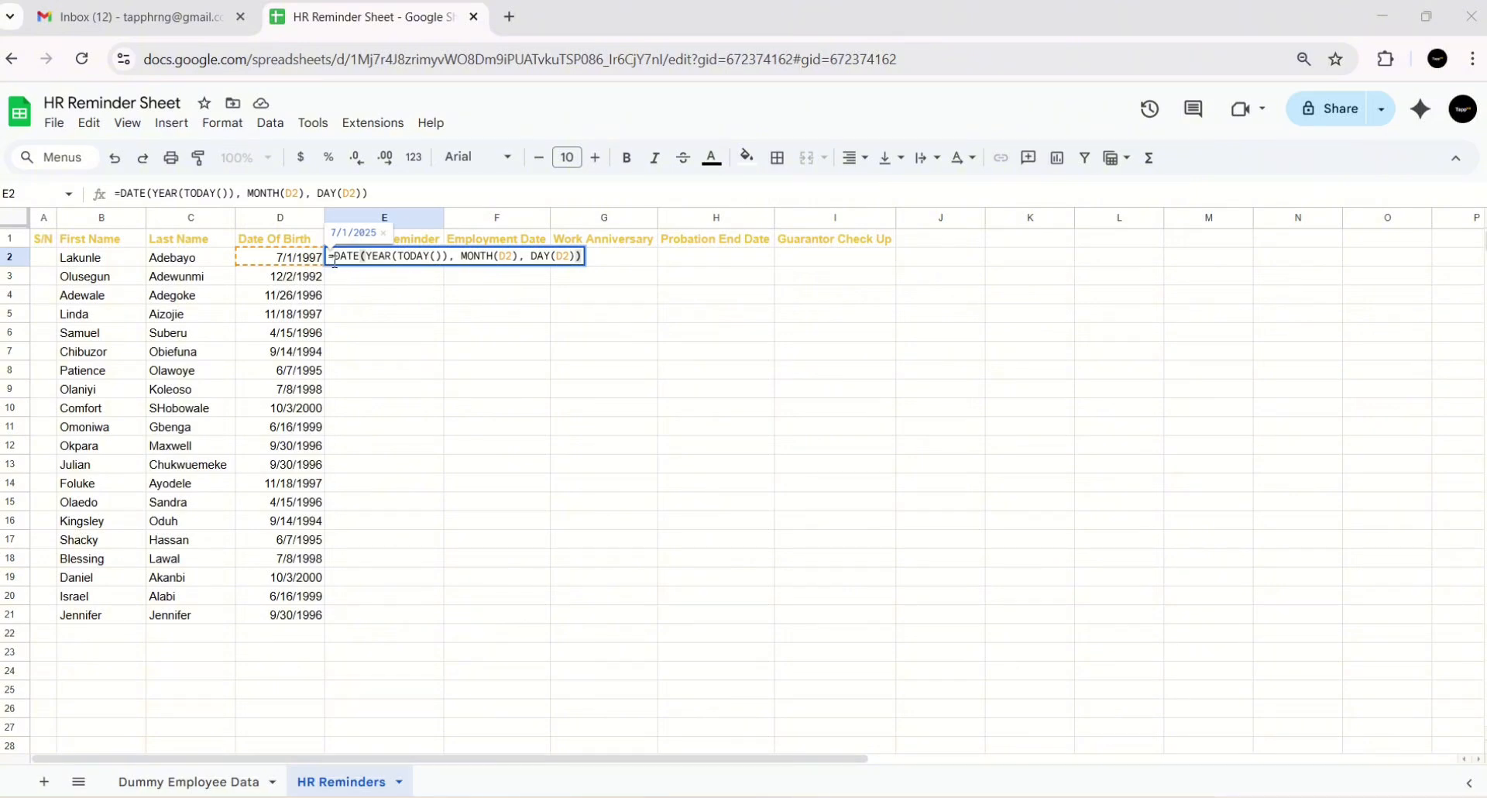
{"action": "left_click_drag", "start_coordinate": [335, 259], "coordinate": [372, 256]}
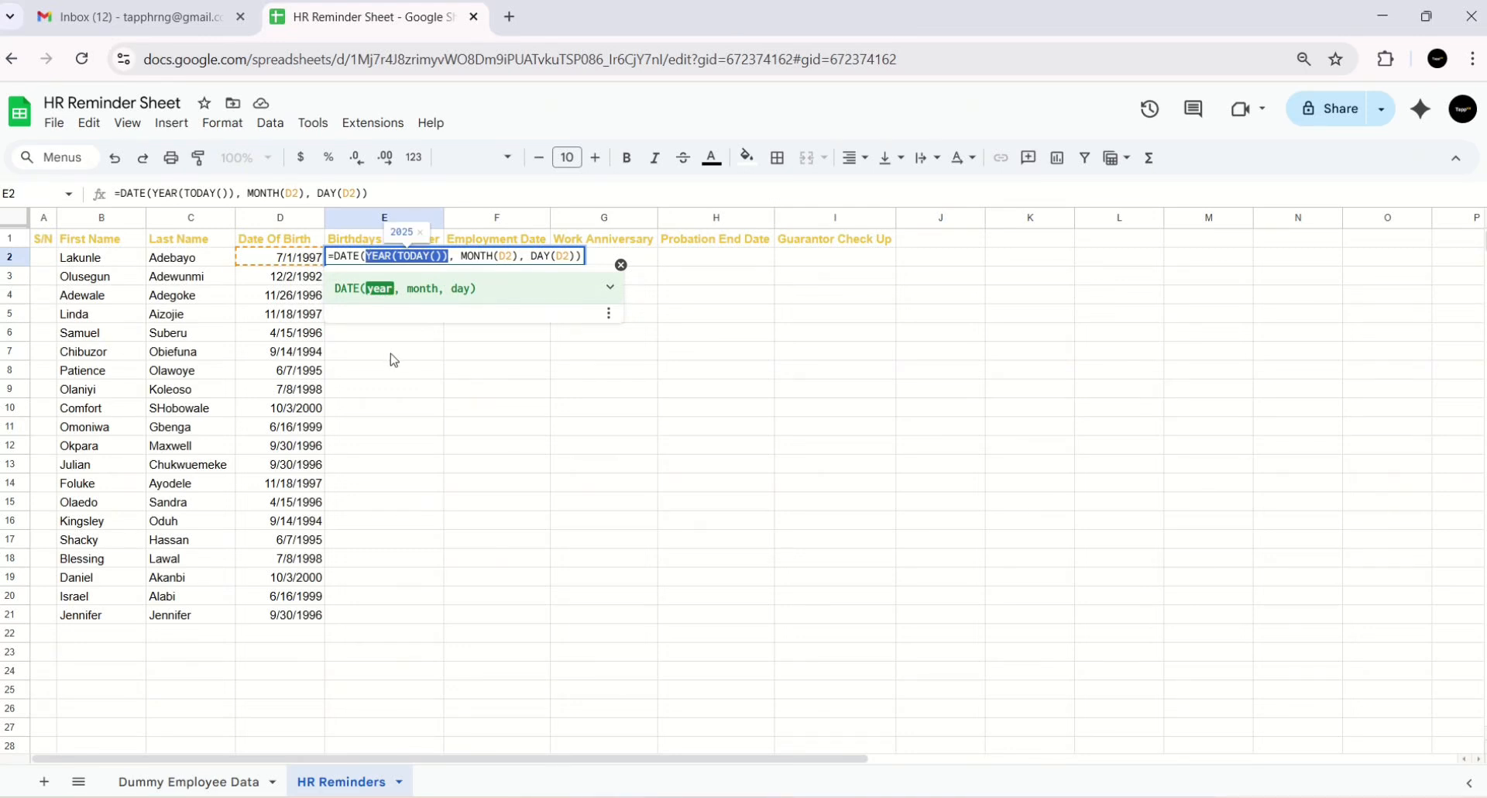
{"action": "left_click", "coordinate": [275, 262]}
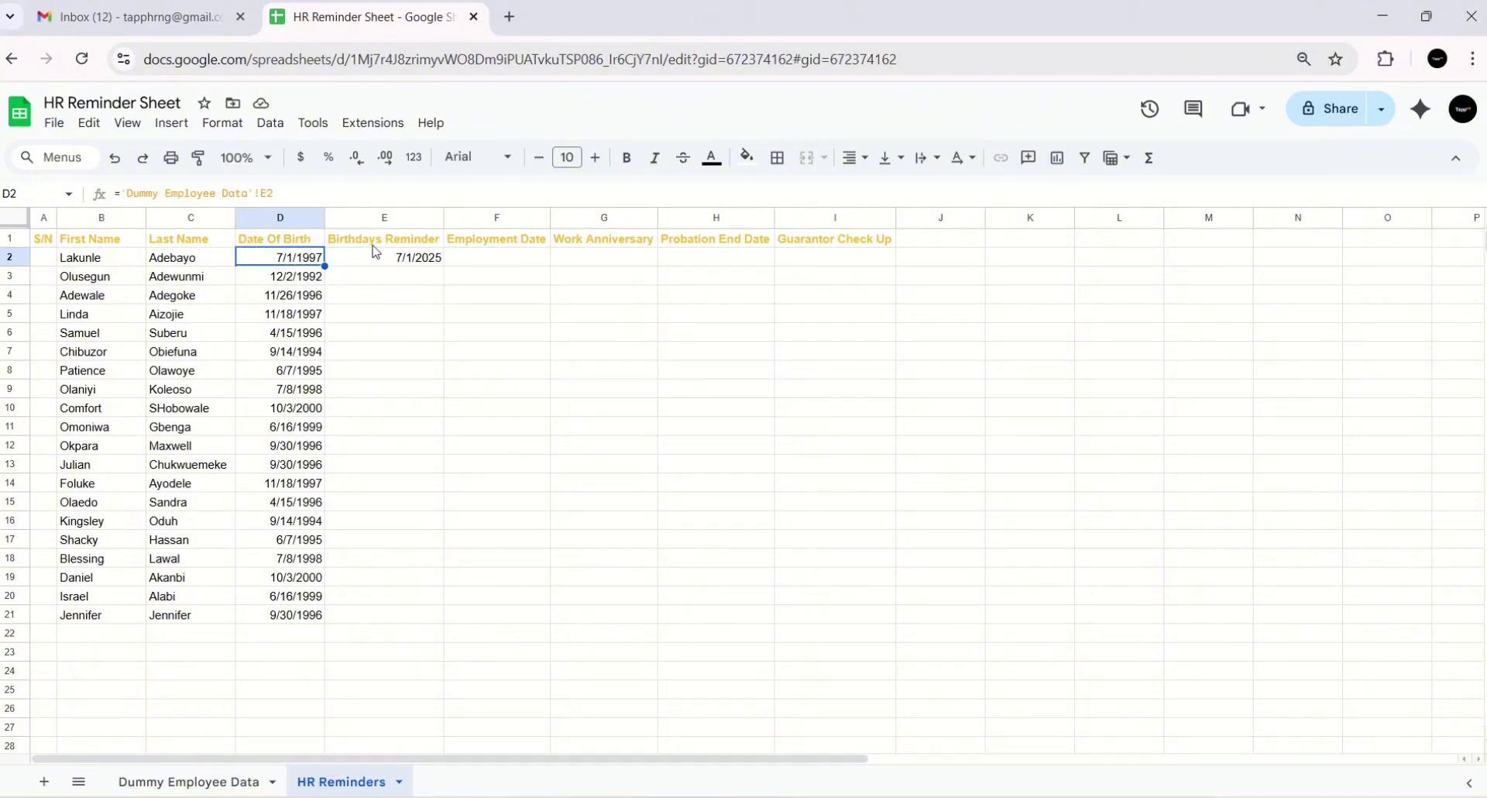
{"action": "left_click", "coordinate": [422, 260]}
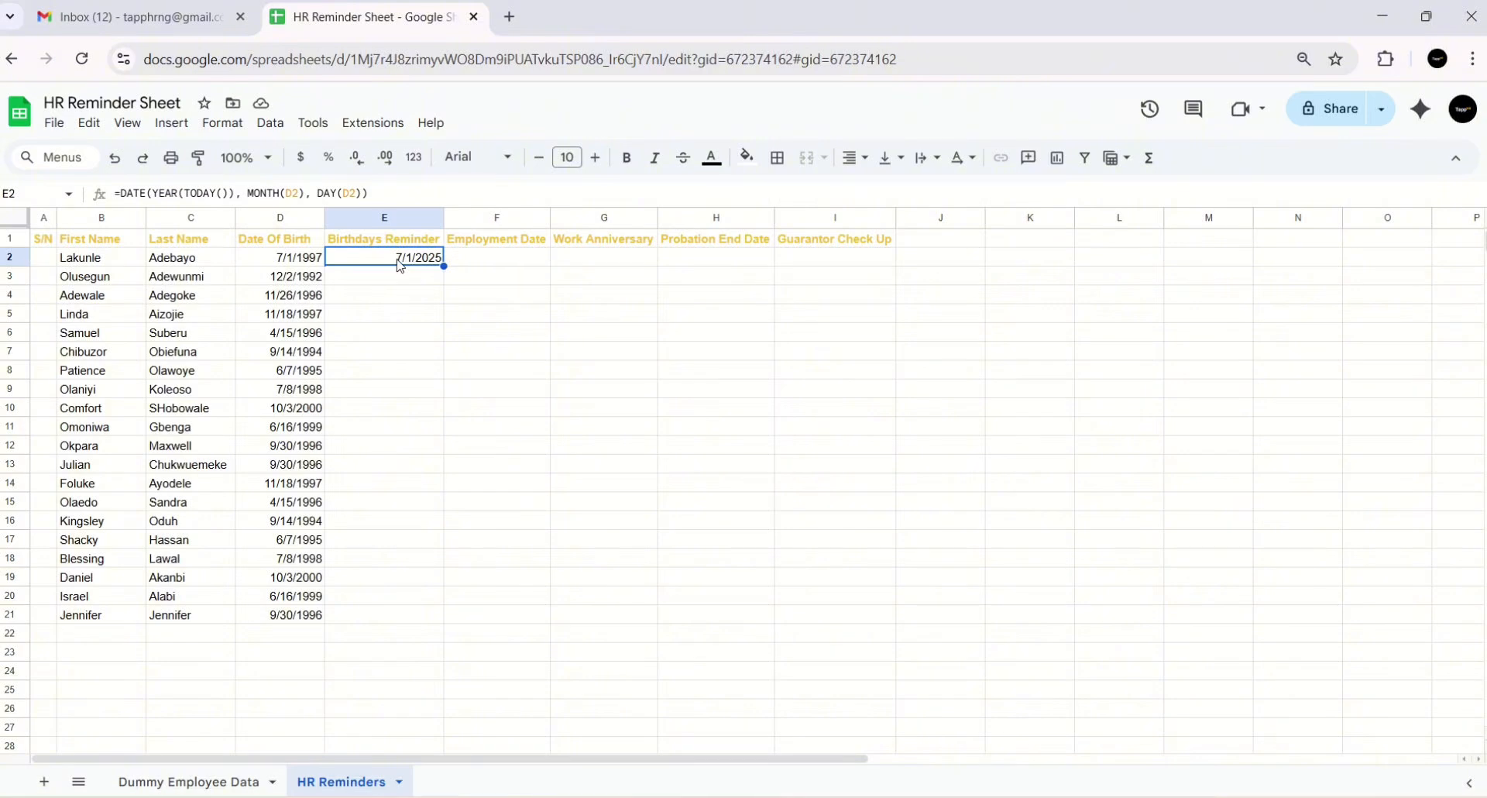
- Copy E2's birthday formula down to E21 and check the filled 2025 dates
{"action": "left_click", "coordinate": [279, 261]}
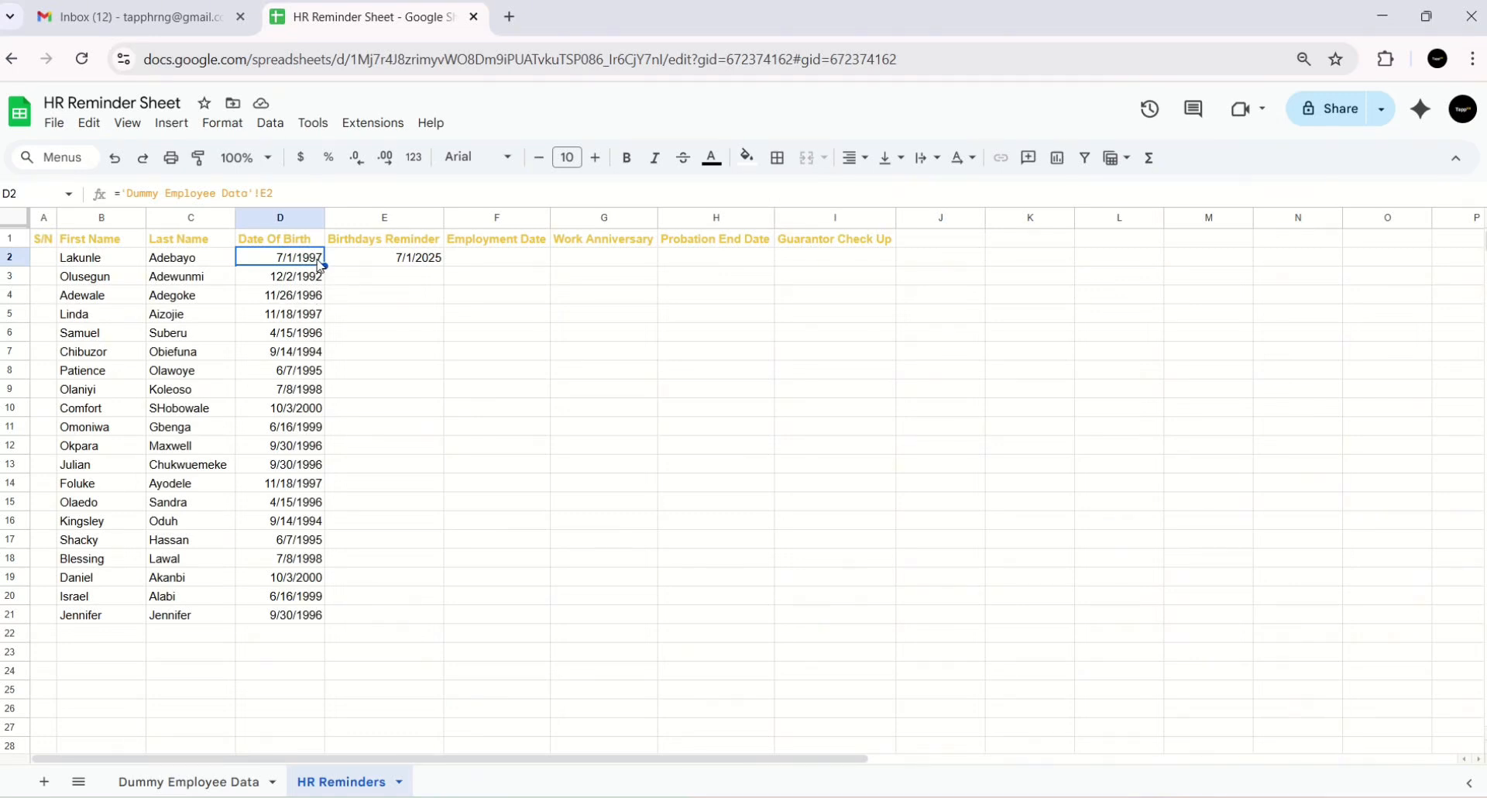
{"action": "left_click", "coordinate": [383, 259]}
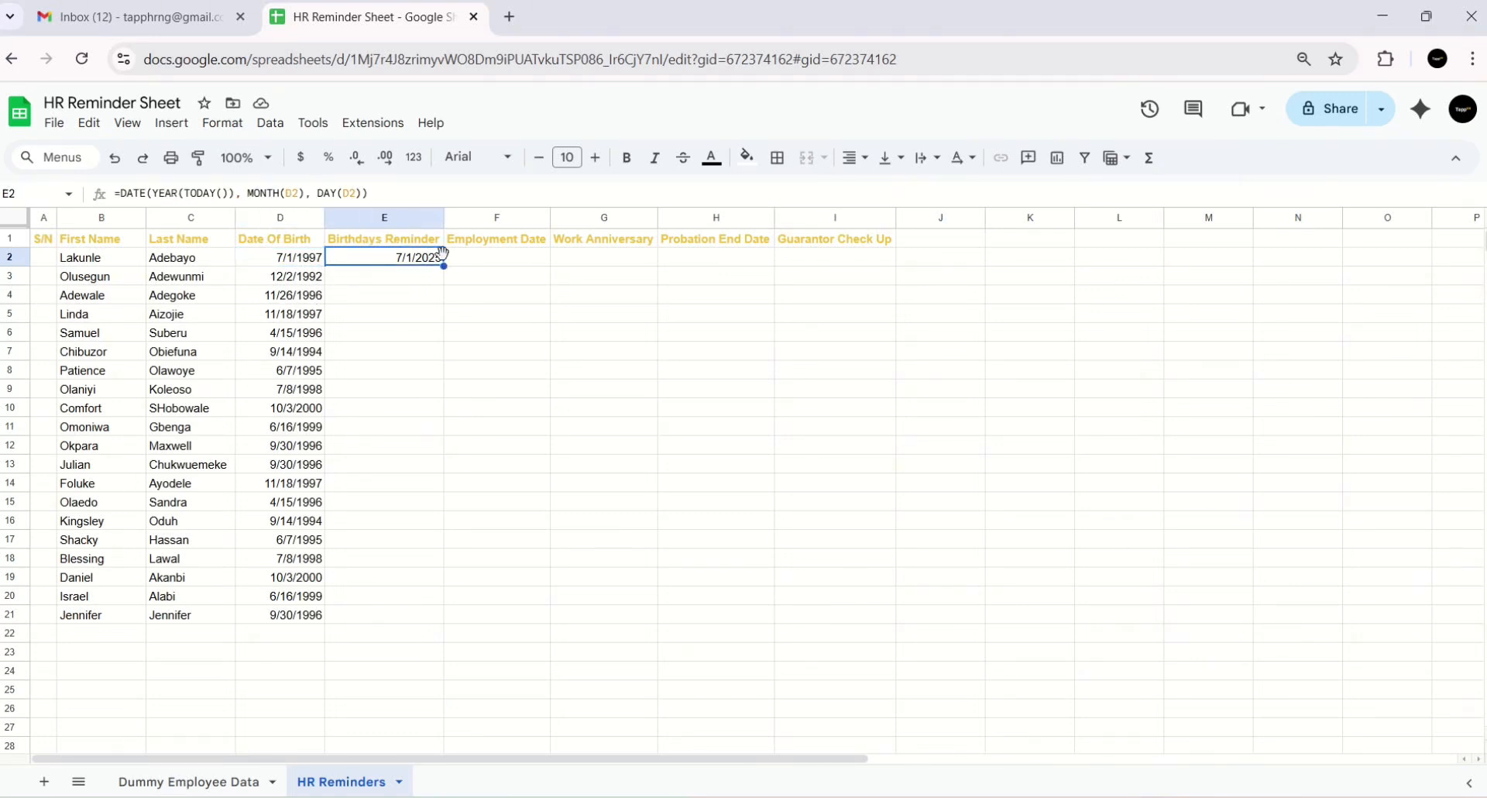
{"action": "double_click", "coordinate": [445, 266]}
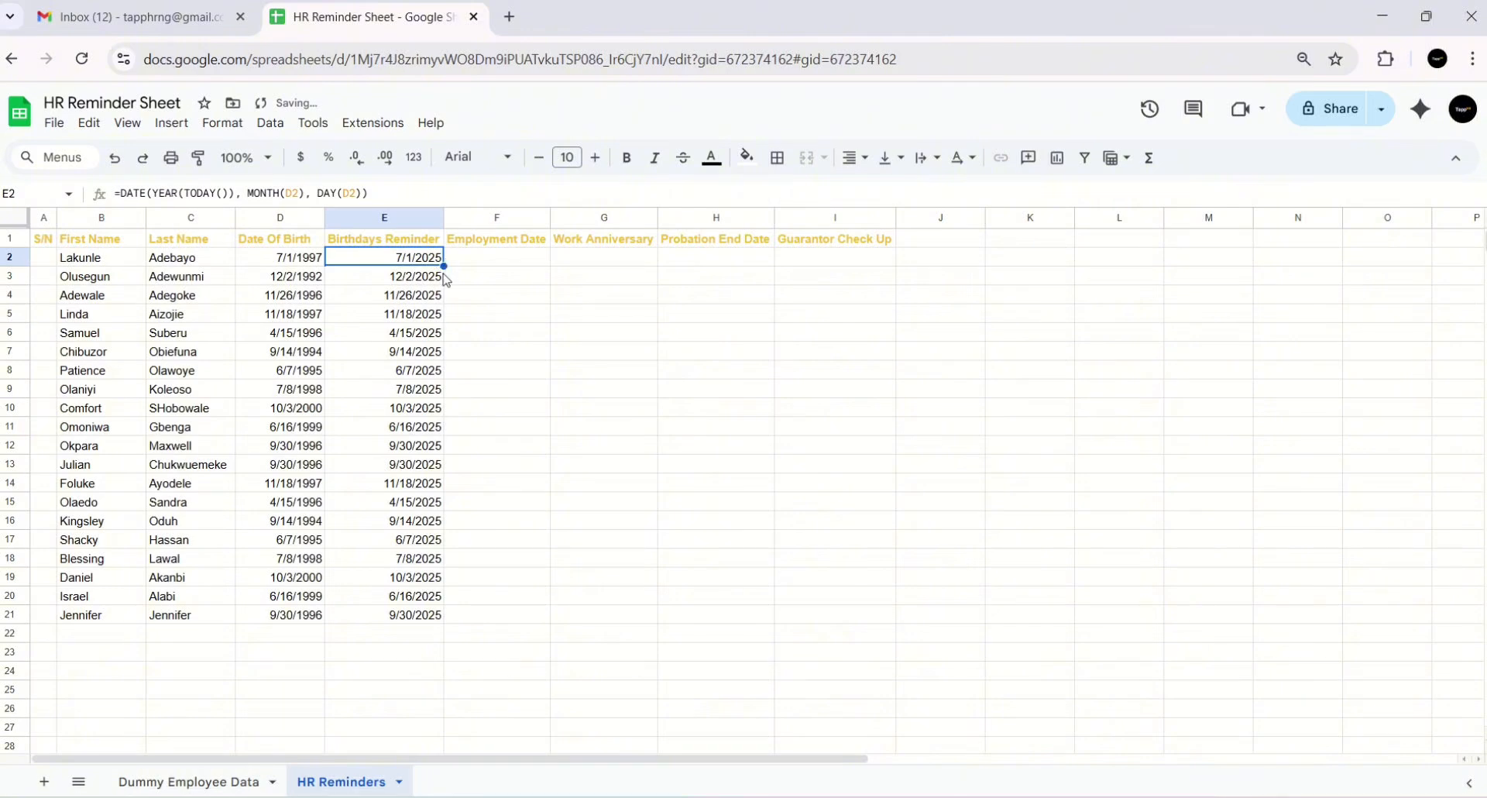
{"action": "left_click", "coordinate": [413, 356]}
{"action": "left_click_drag", "start_coordinate": [387, 258], "coordinate": [389, 613]}
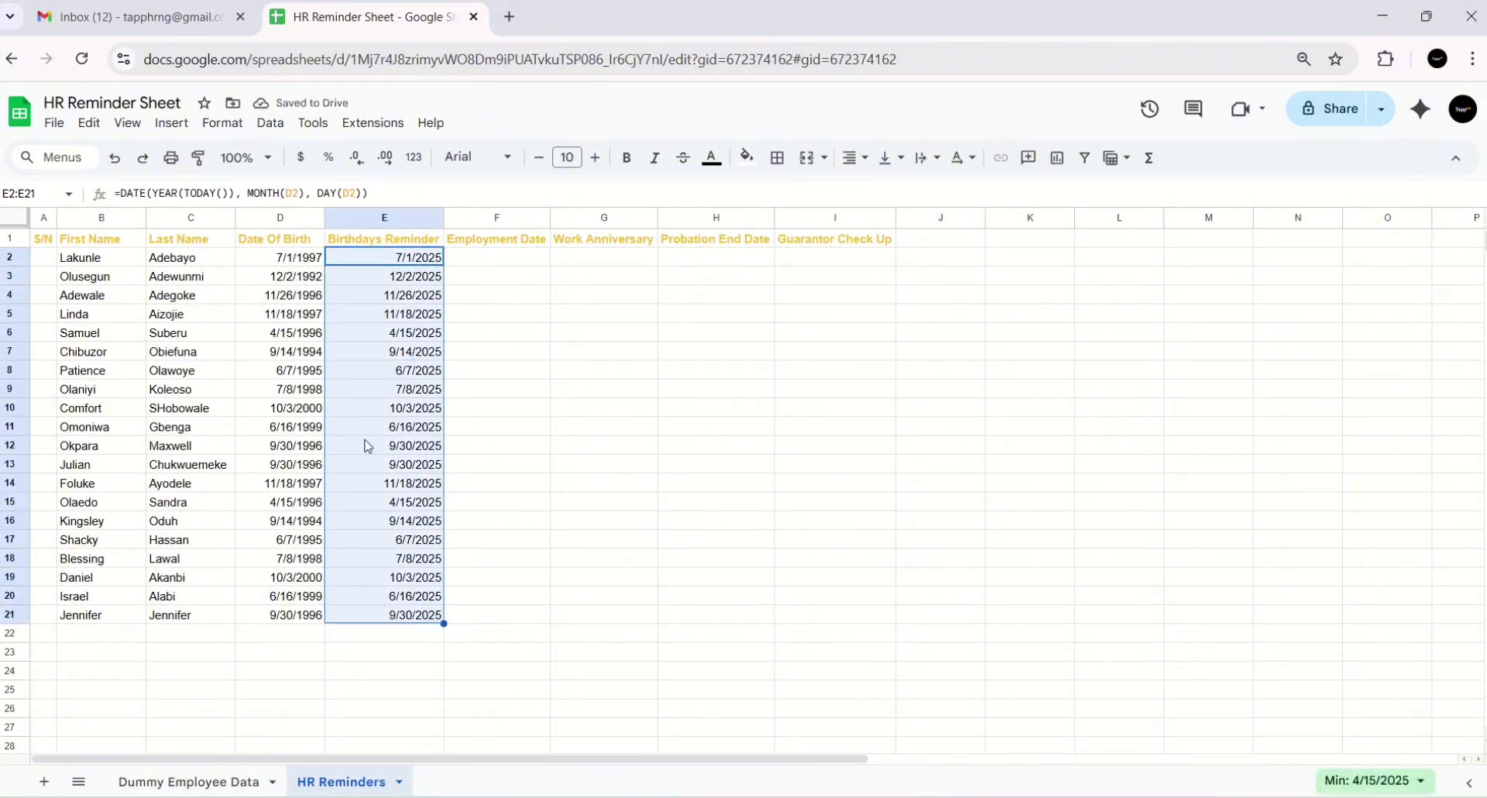
{"action": "left_click", "coordinate": [426, 614]}
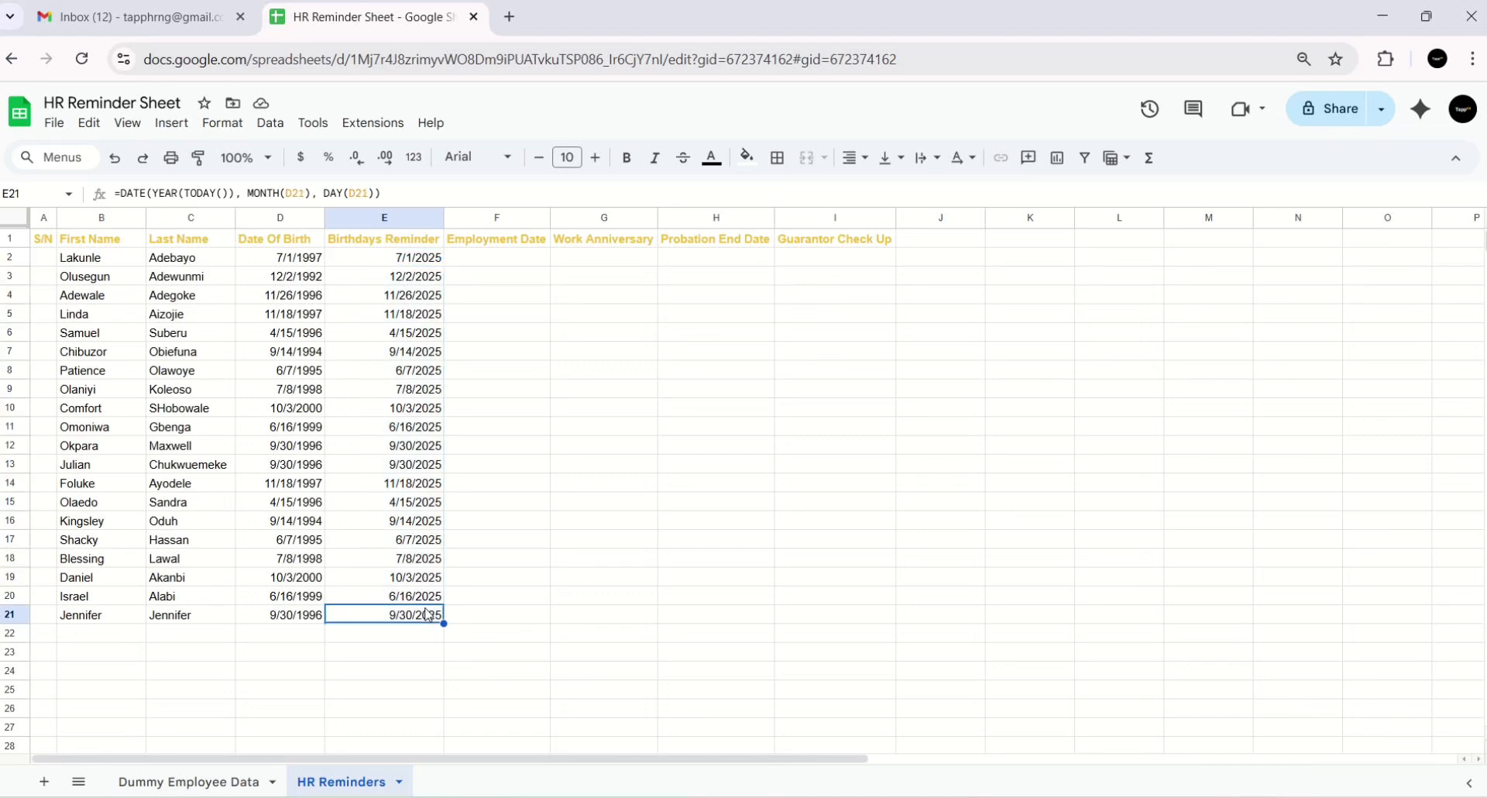
{"action": "double_click", "coordinate": [427, 276]}
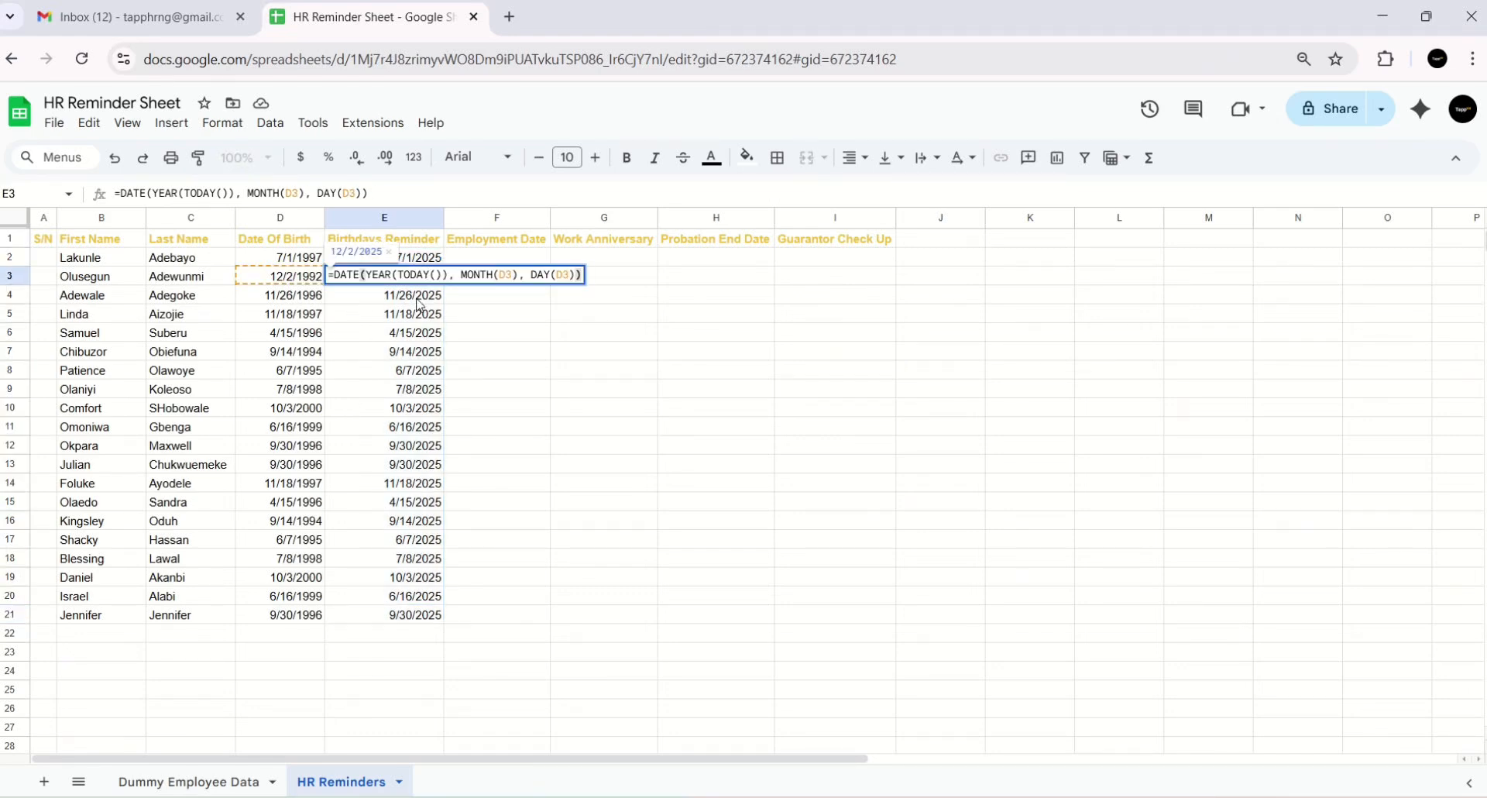
{"action": "key", "text": "Escape"}
{"action": "left_click", "coordinate": [452, 350]}
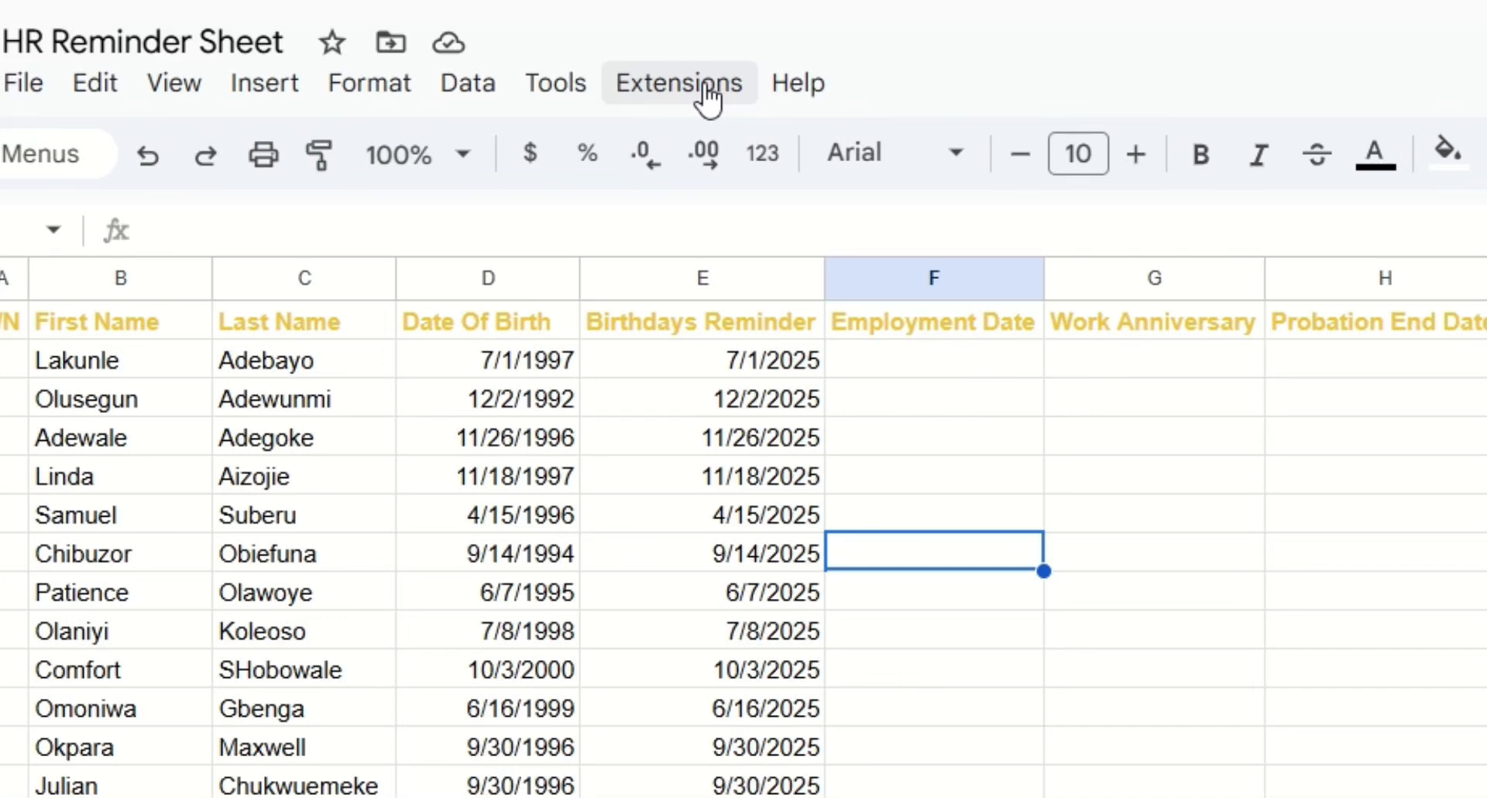
- Search the add-on marketplace for 'reminder' and pick the Add Reminders suggestion
{"action": "left_click", "coordinate": [387, 129]}
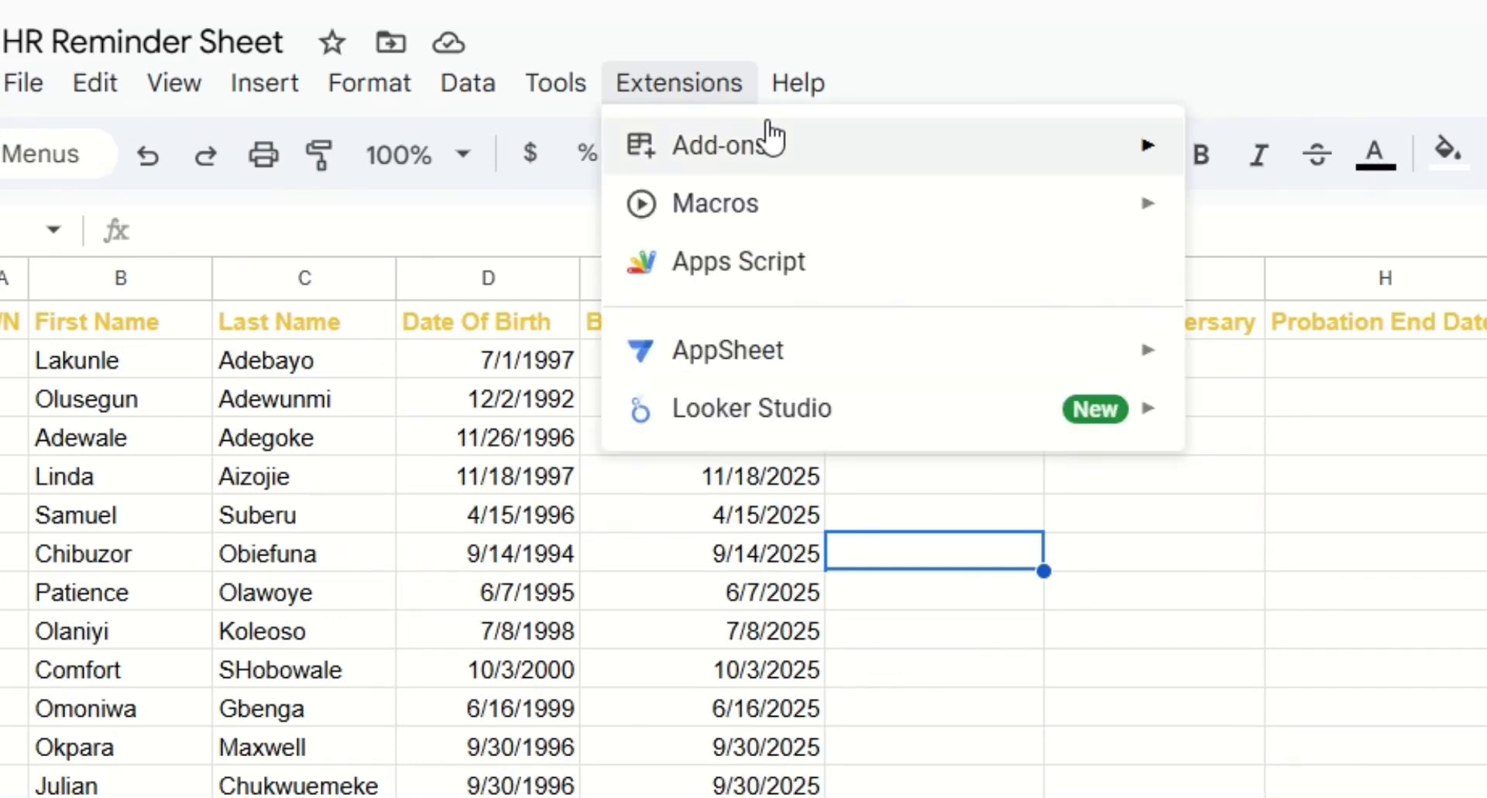
{"action": "mouse_move", "coordinate": [797, 140]}
{"action": "left_click", "coordinate": [1297, 172]}
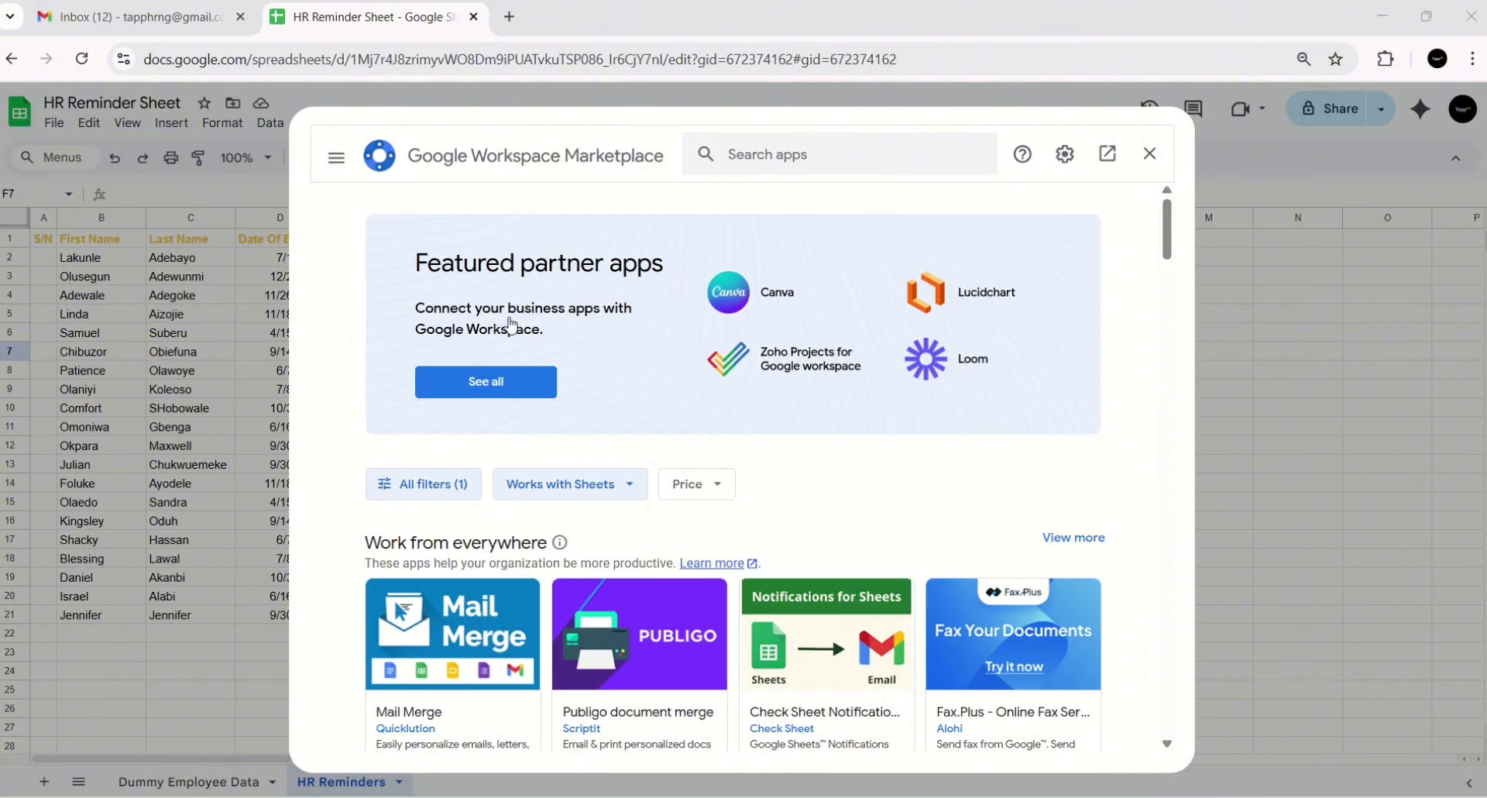
{"action": "left_click", "coordinate": [752, 153]}
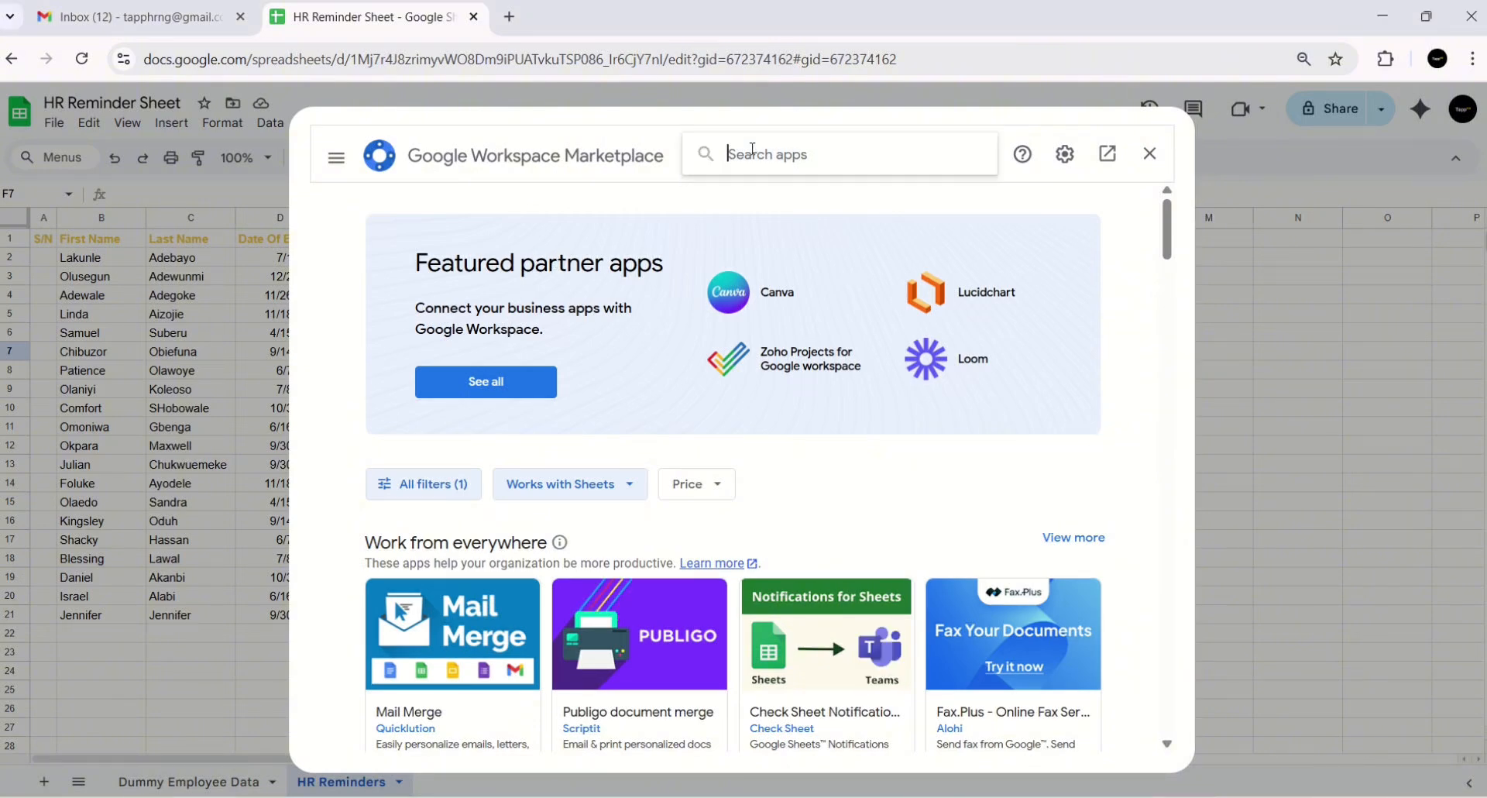
{"action": "type", "text": "reminder"}
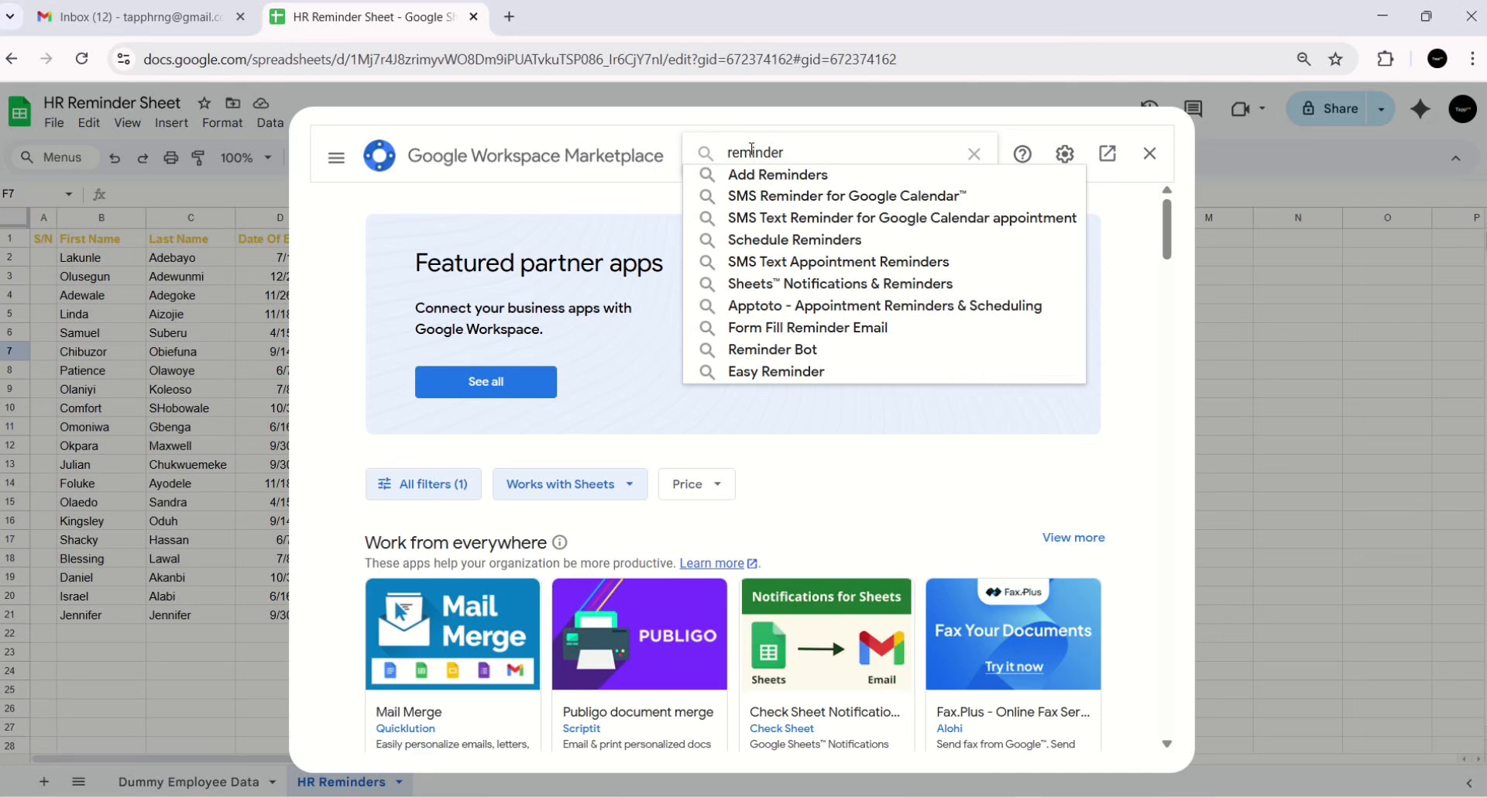
{"action": "left_click", "coordinate": [821, 176]}
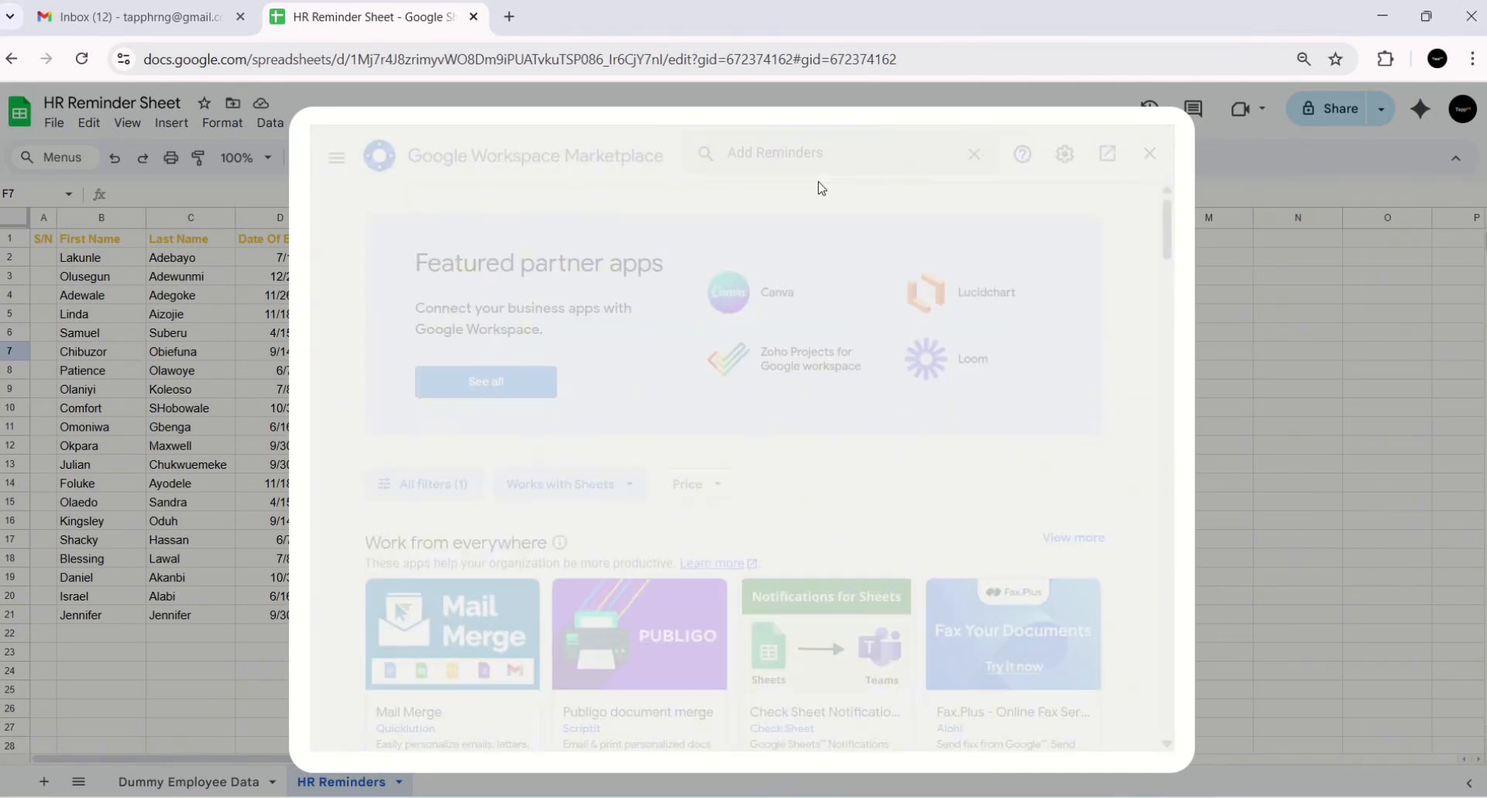
{"action": "mouse_move", "coordinate": [672, 5]}
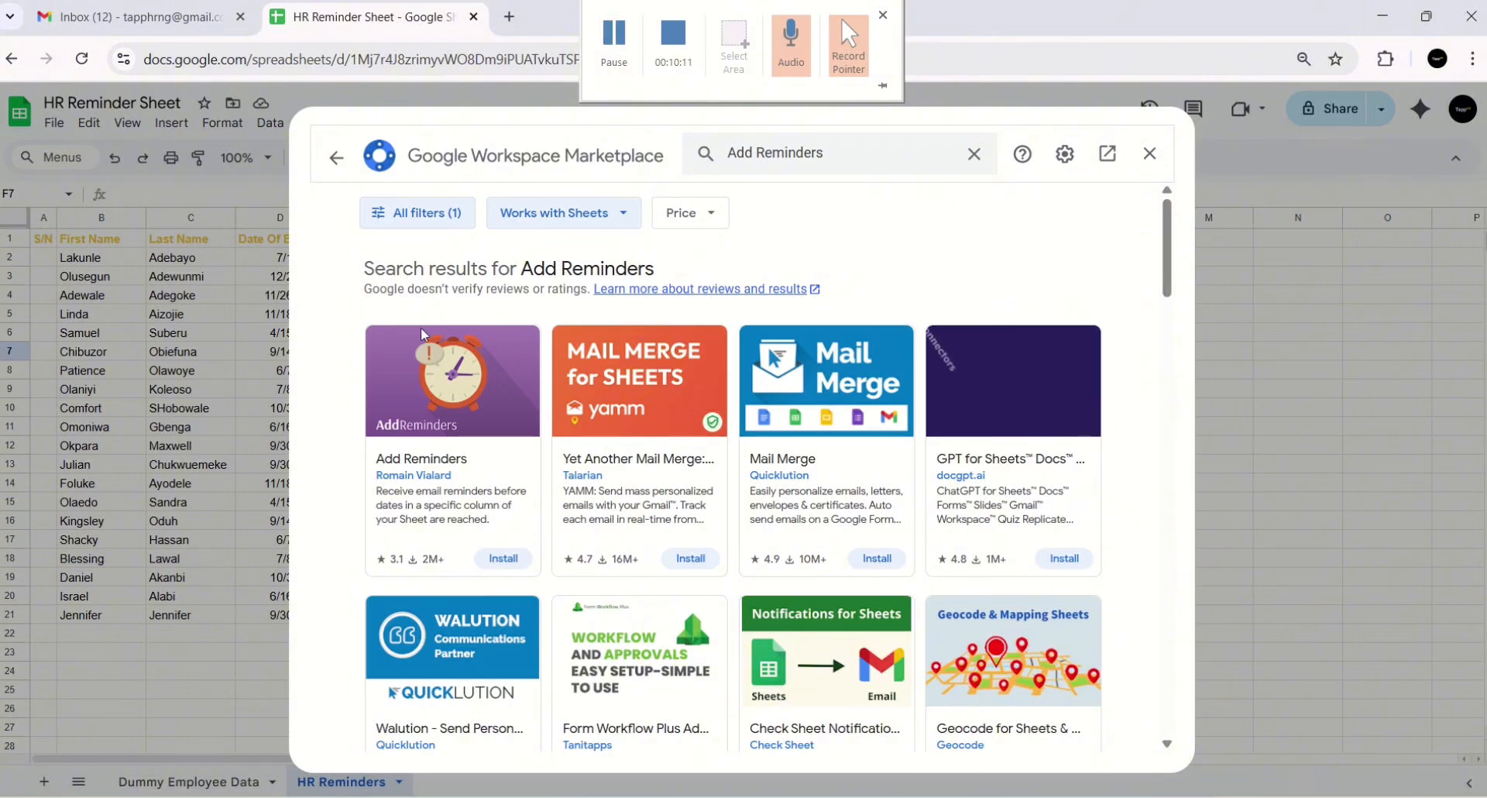
- Install the Add Reminders add-on, granting its permissions, and return to the sheet
{"action": "left_click", "coordinate": [473, 463]}
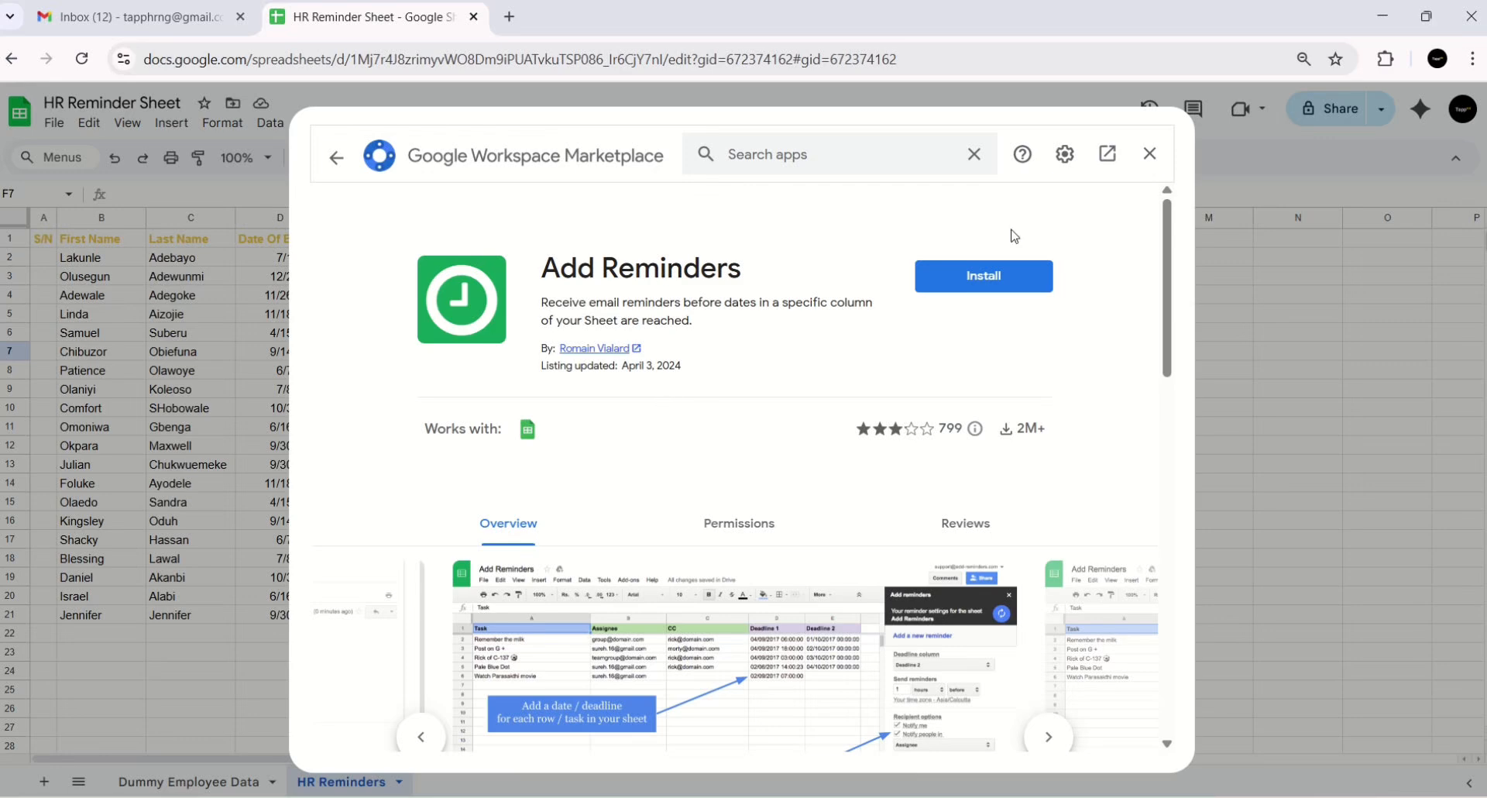
{"action": "left_click", "coordinate": [956, 277]}
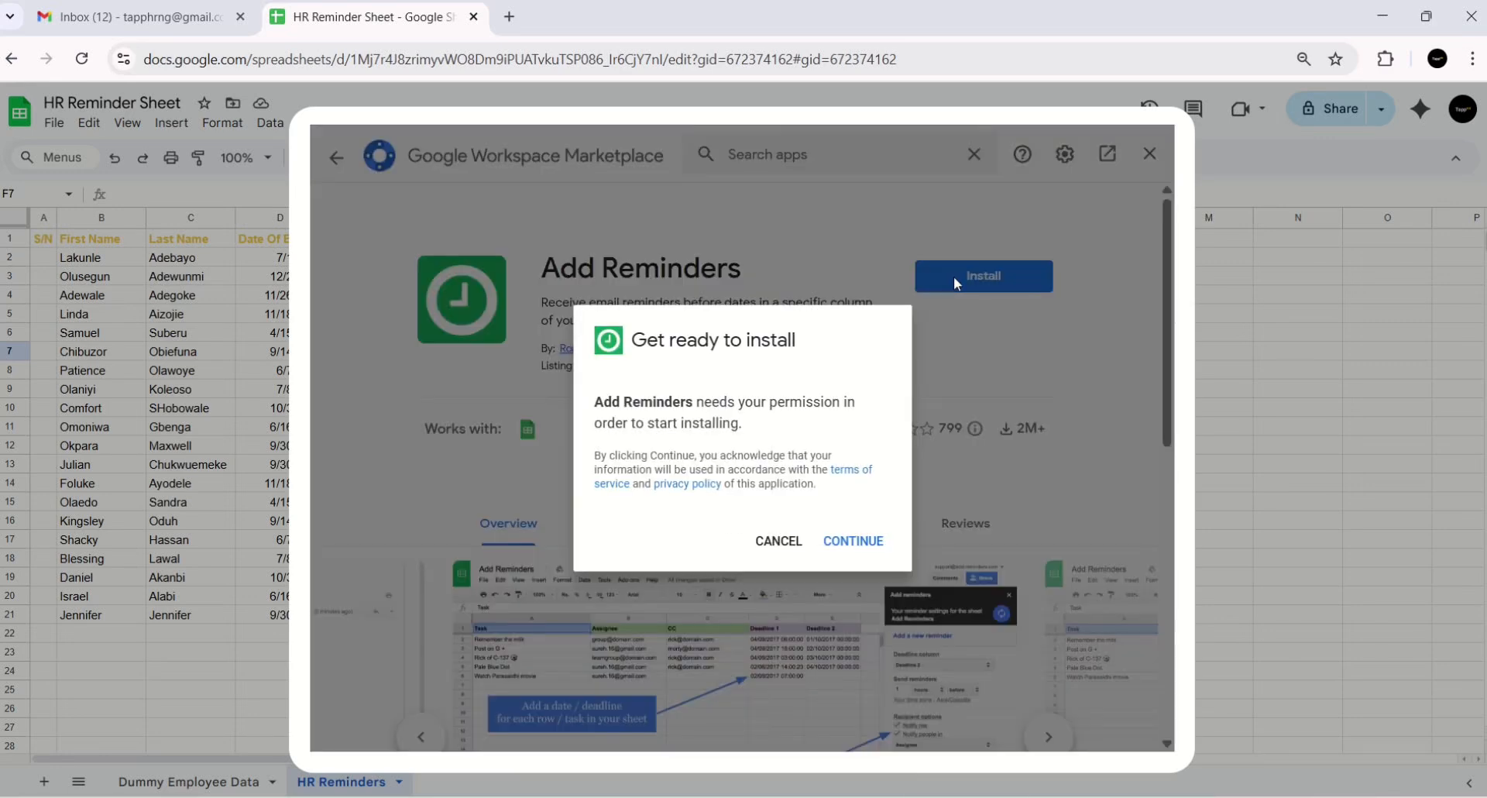
{"action": "left_click", "coordinate": [827, 539]}
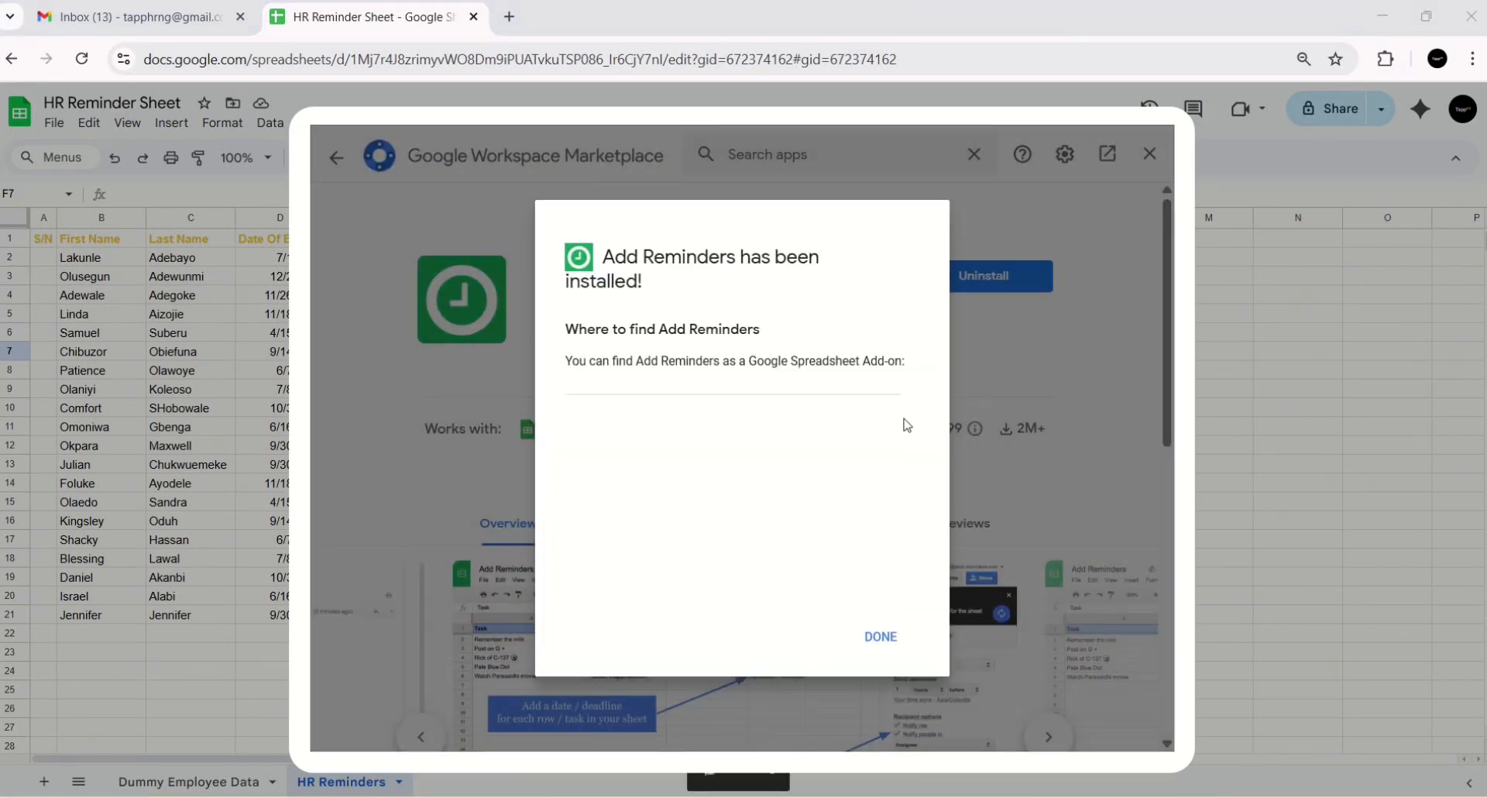
{"action": "left_click", "coordinate": [891, 641]}
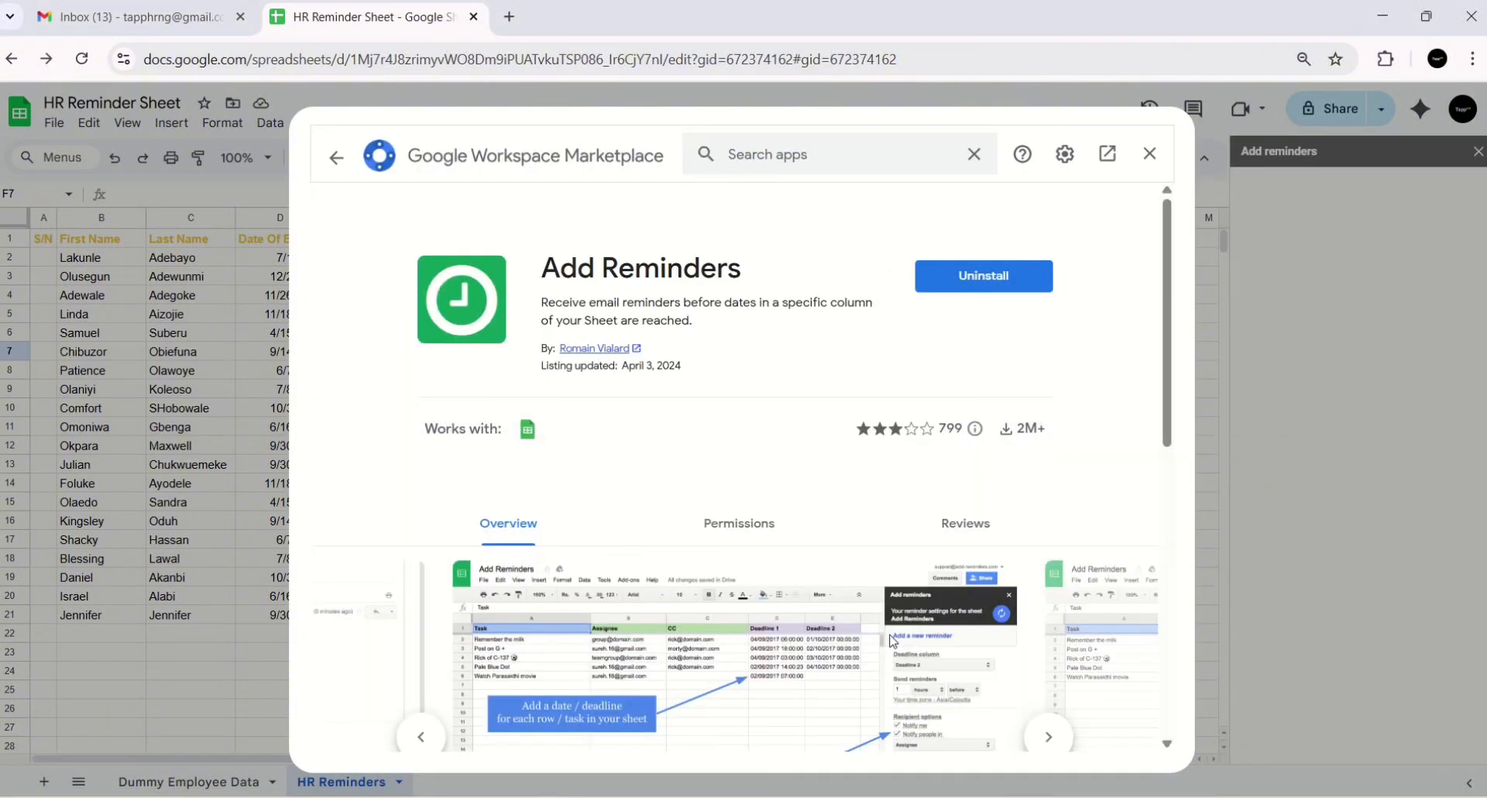
{"action": "left_click", "coordinate": [1149, 153]}
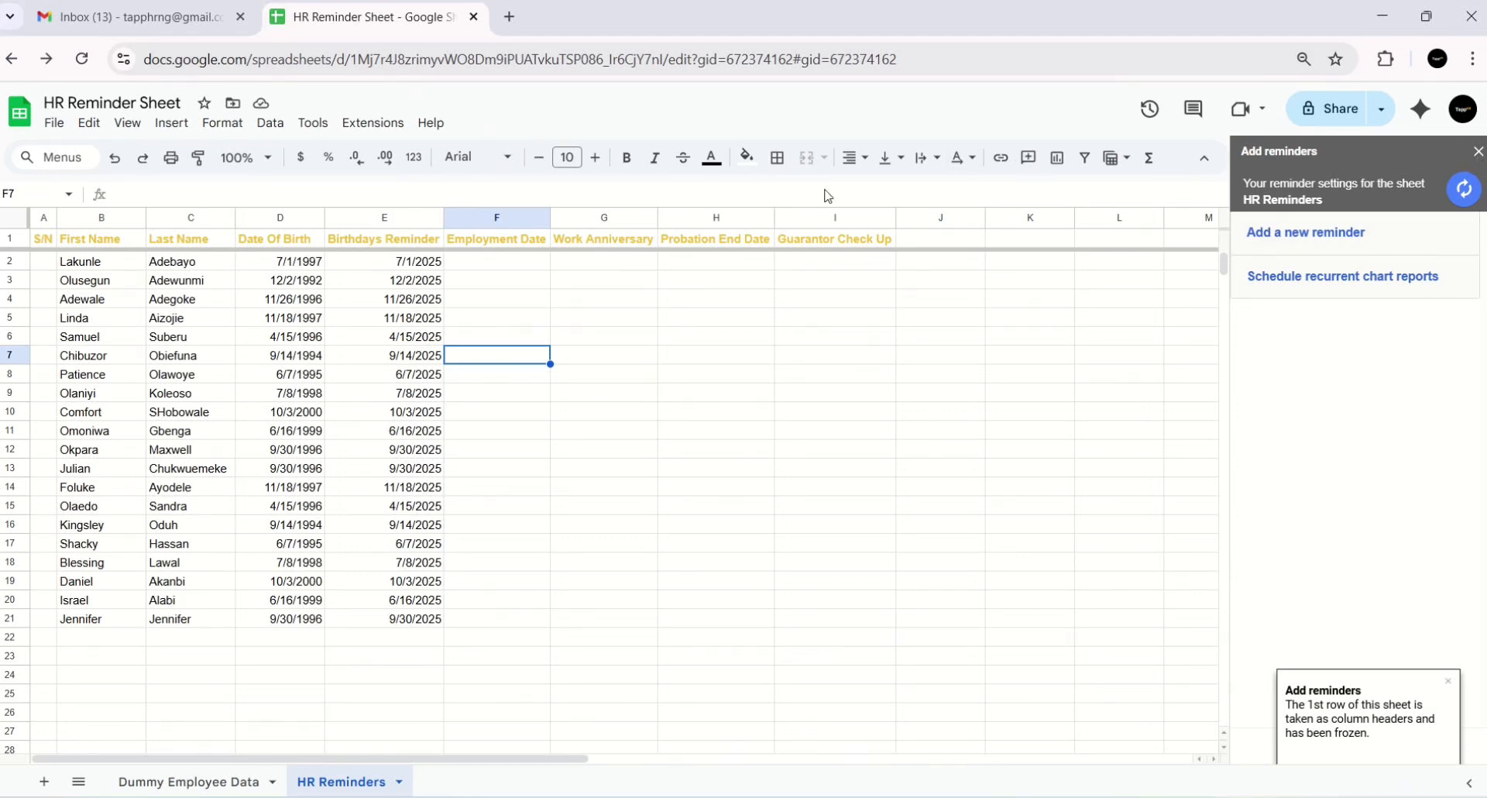
- Create a new Add Reminders rule on the Birthdays Reminder column, sent 1 day before
{"action": "left_click", "coordinate": [372, 122]}
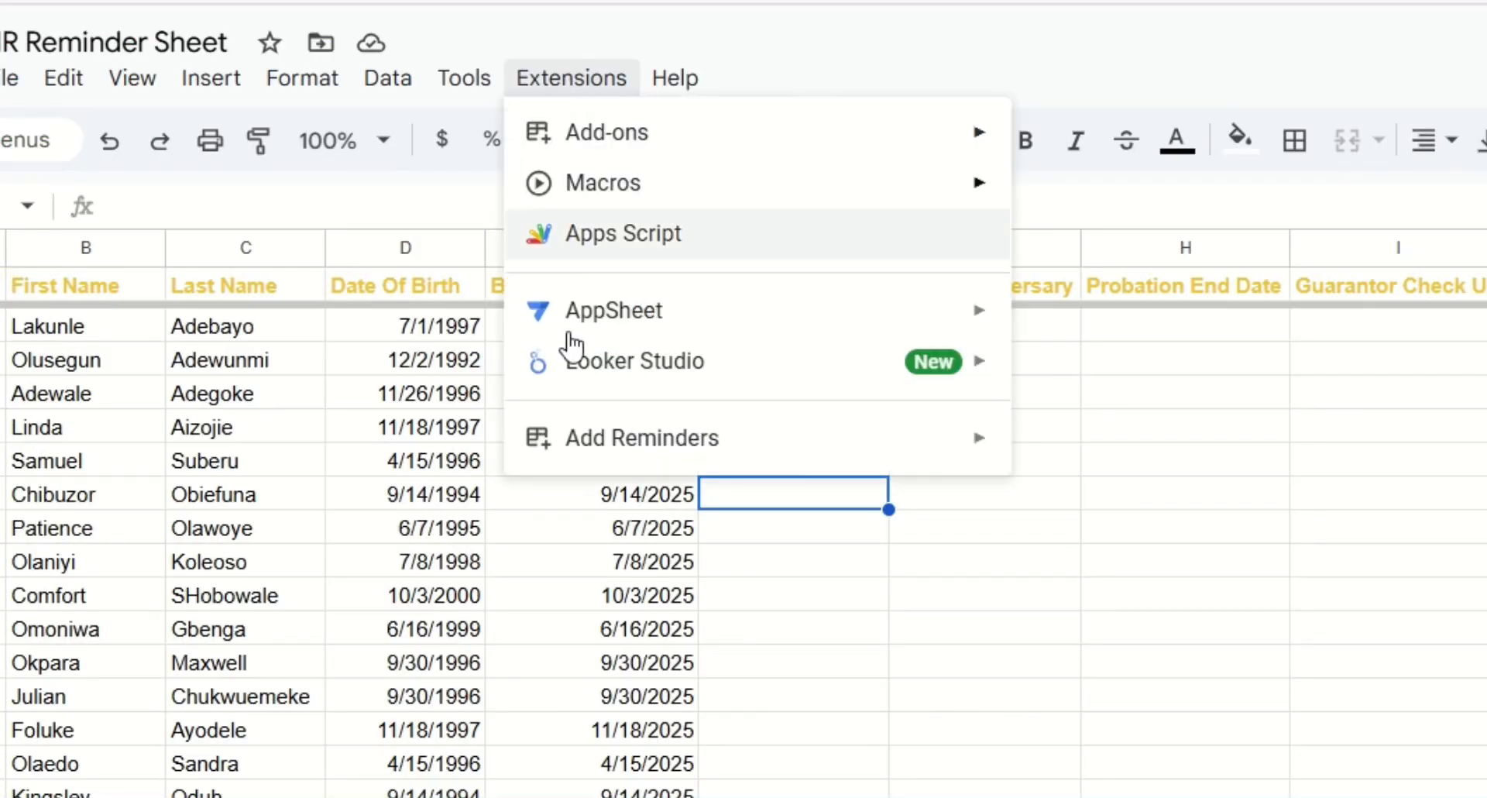
{"action": "mouse_move", "coordinate": [569, 440]}
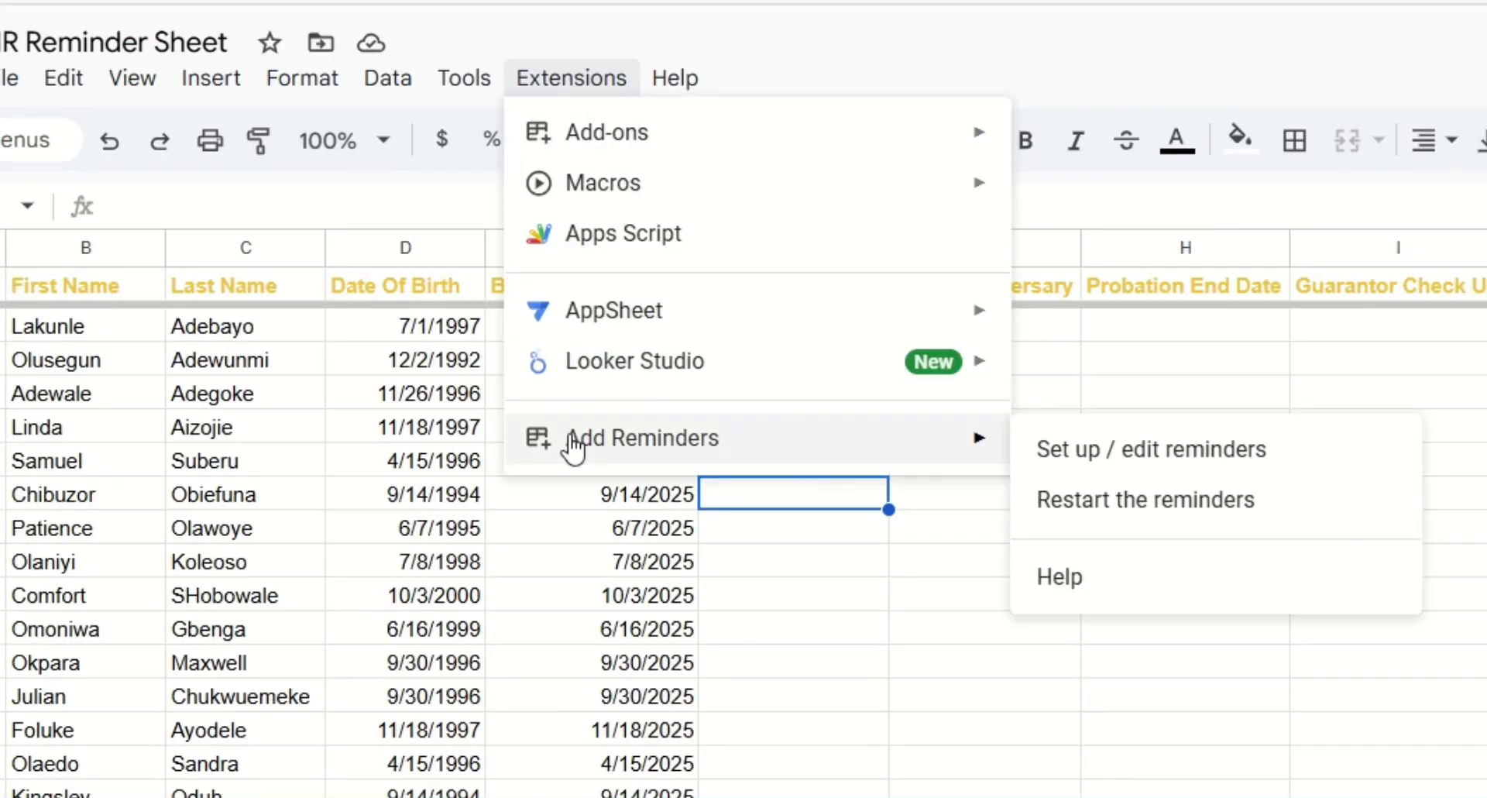
{"action": "left_click", "coordinate": [1109, 451]}
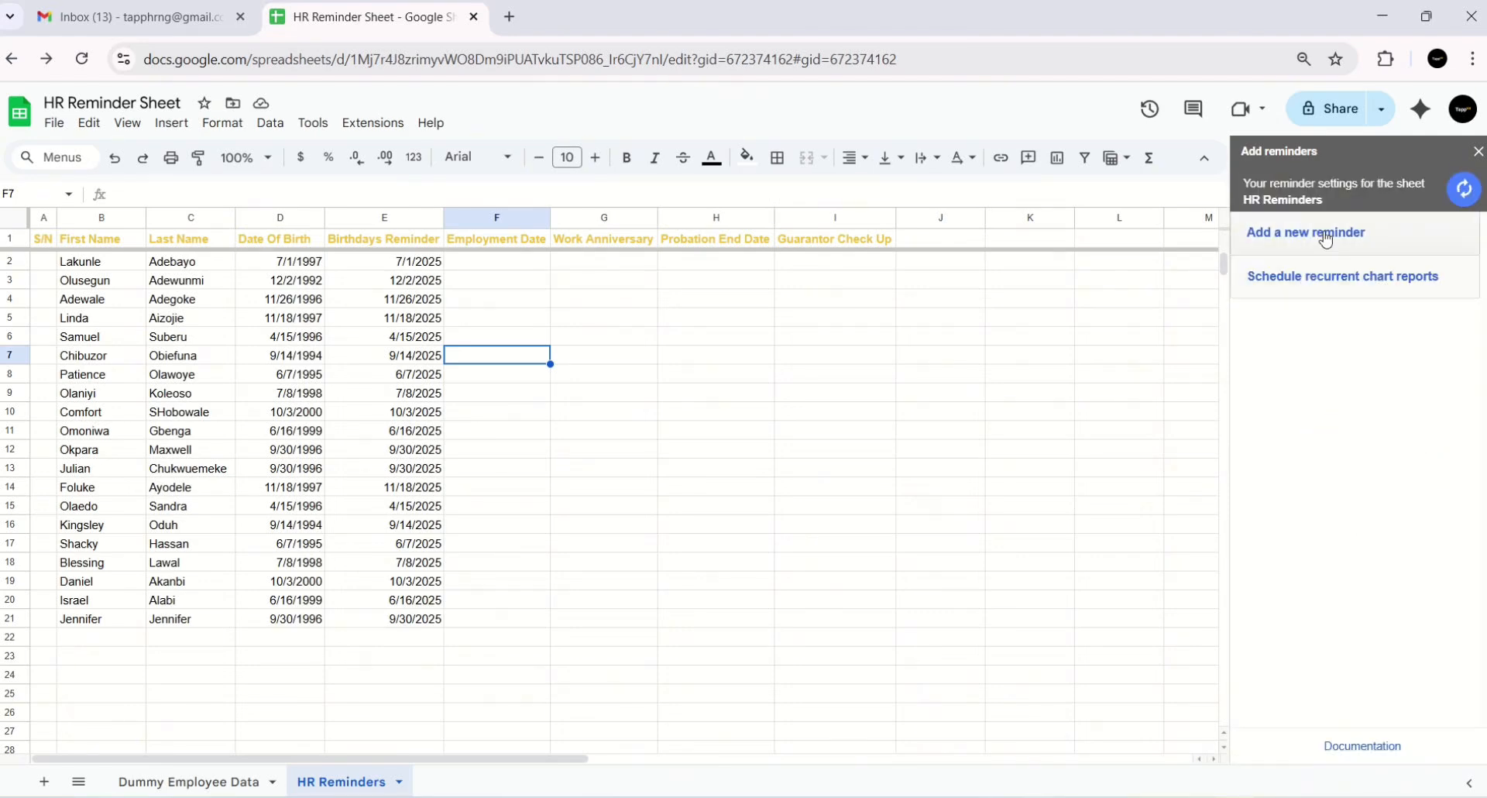
{"action": "left_click", "coordinate": [1326, 240]}
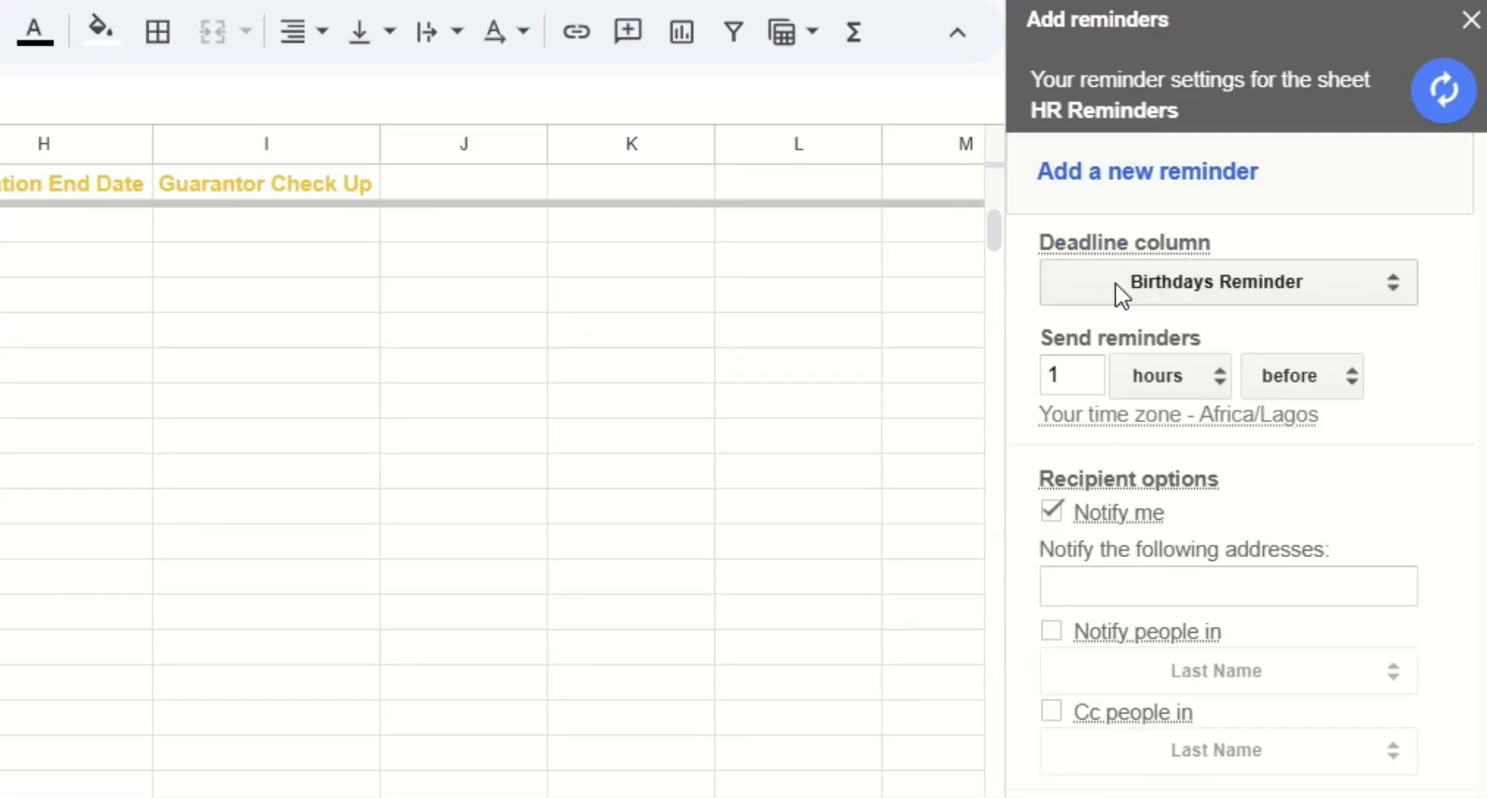
{"action": "left_click", "coordinate": [1098, 282]}
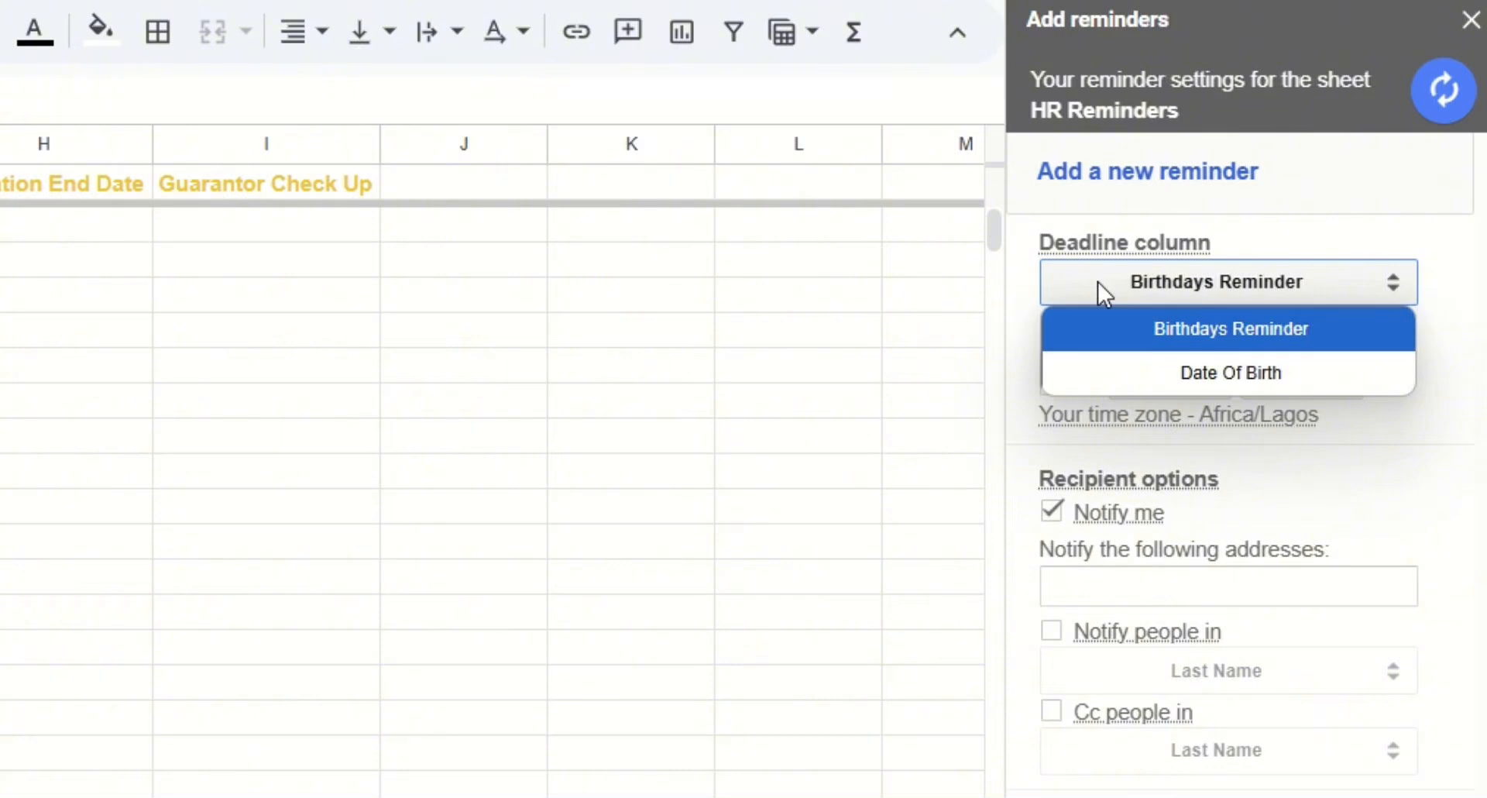
{"action": "left_click", "coordinate": [1116, 328]}
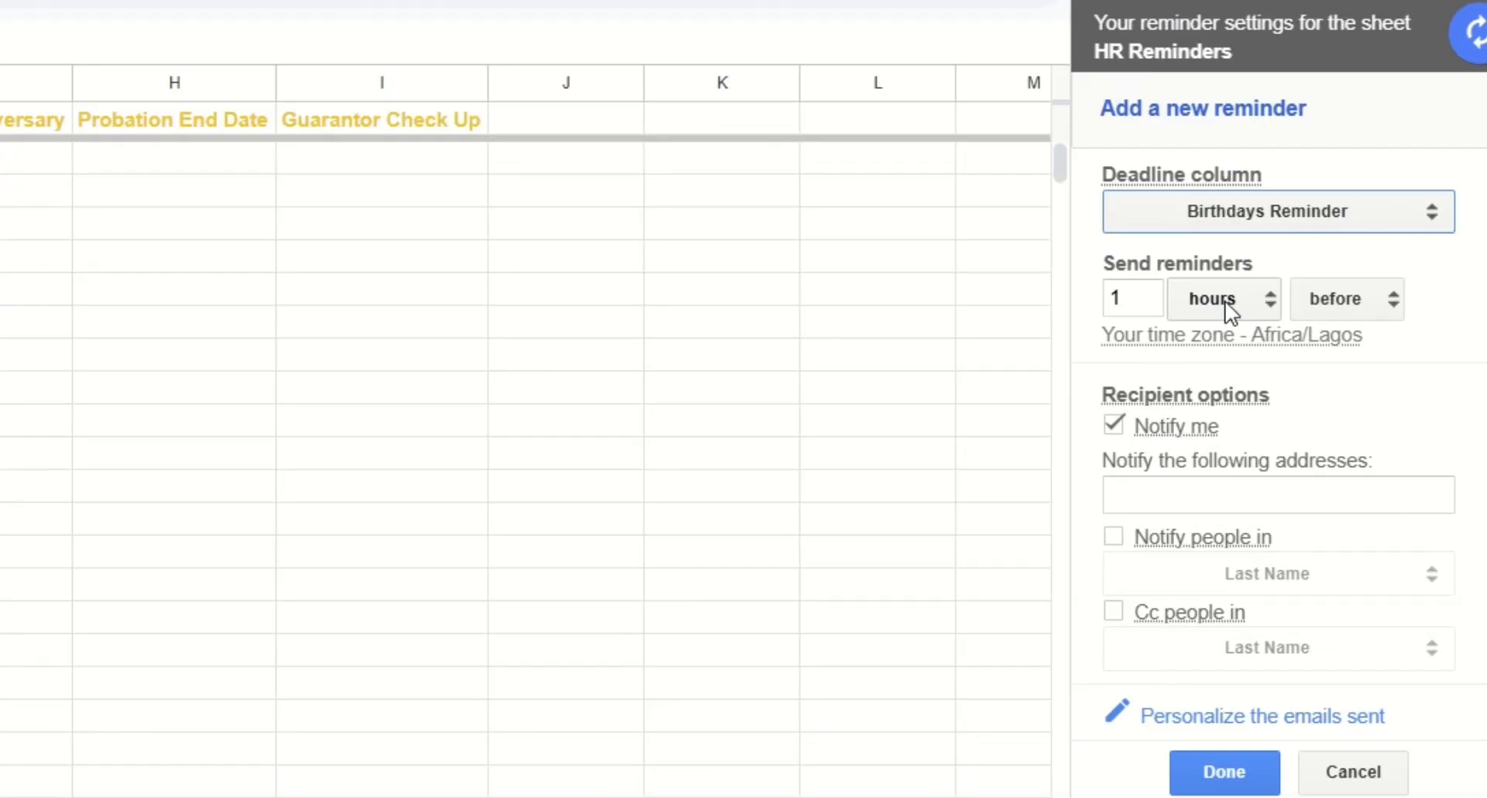
{"action": "left_click", "coordinate": [1318, 343]}
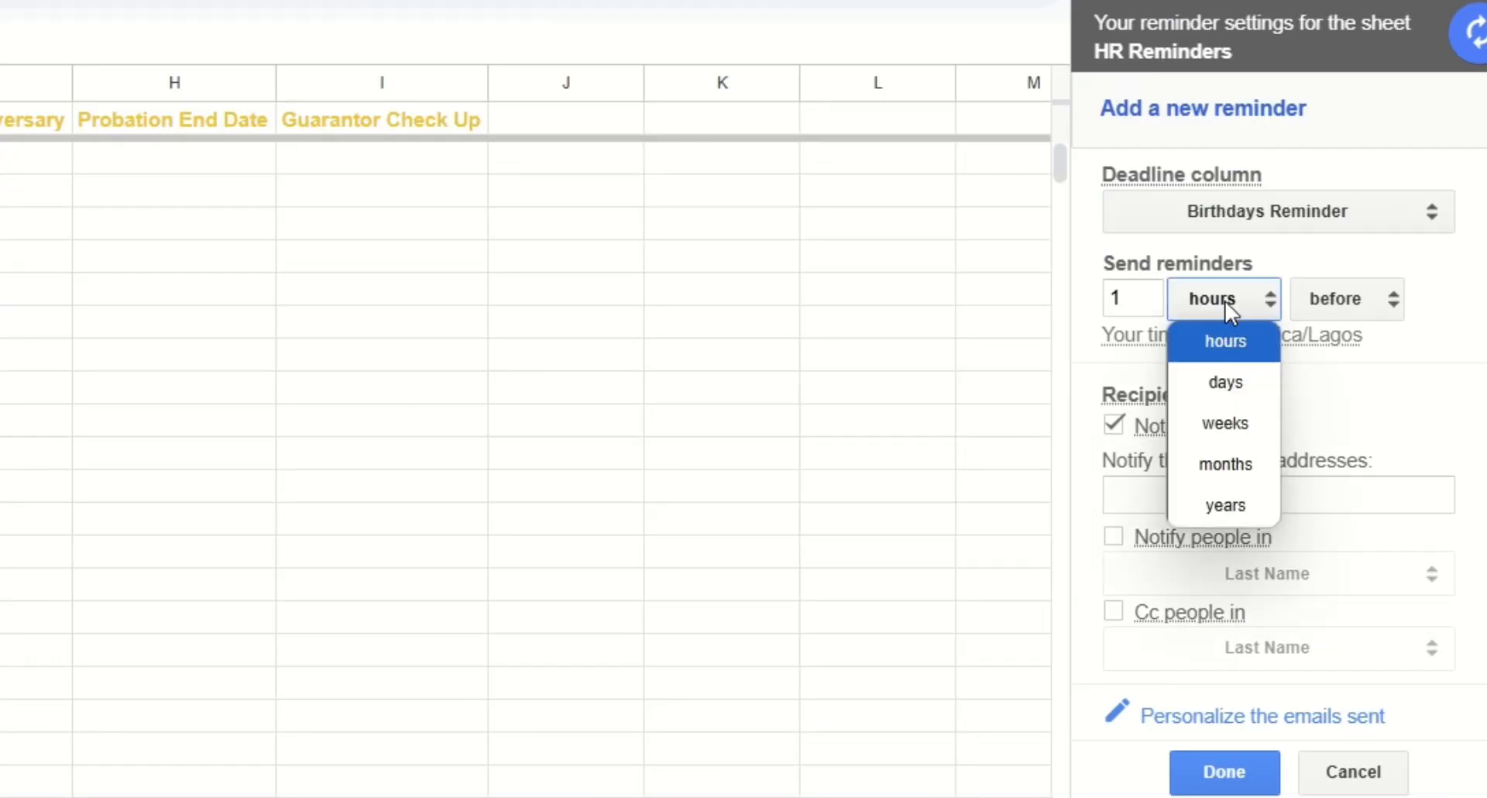
{"action": "left_click", "coordinate": [1237, 384]}
{"action": "left_click", "coordinate": [1337, 301]}
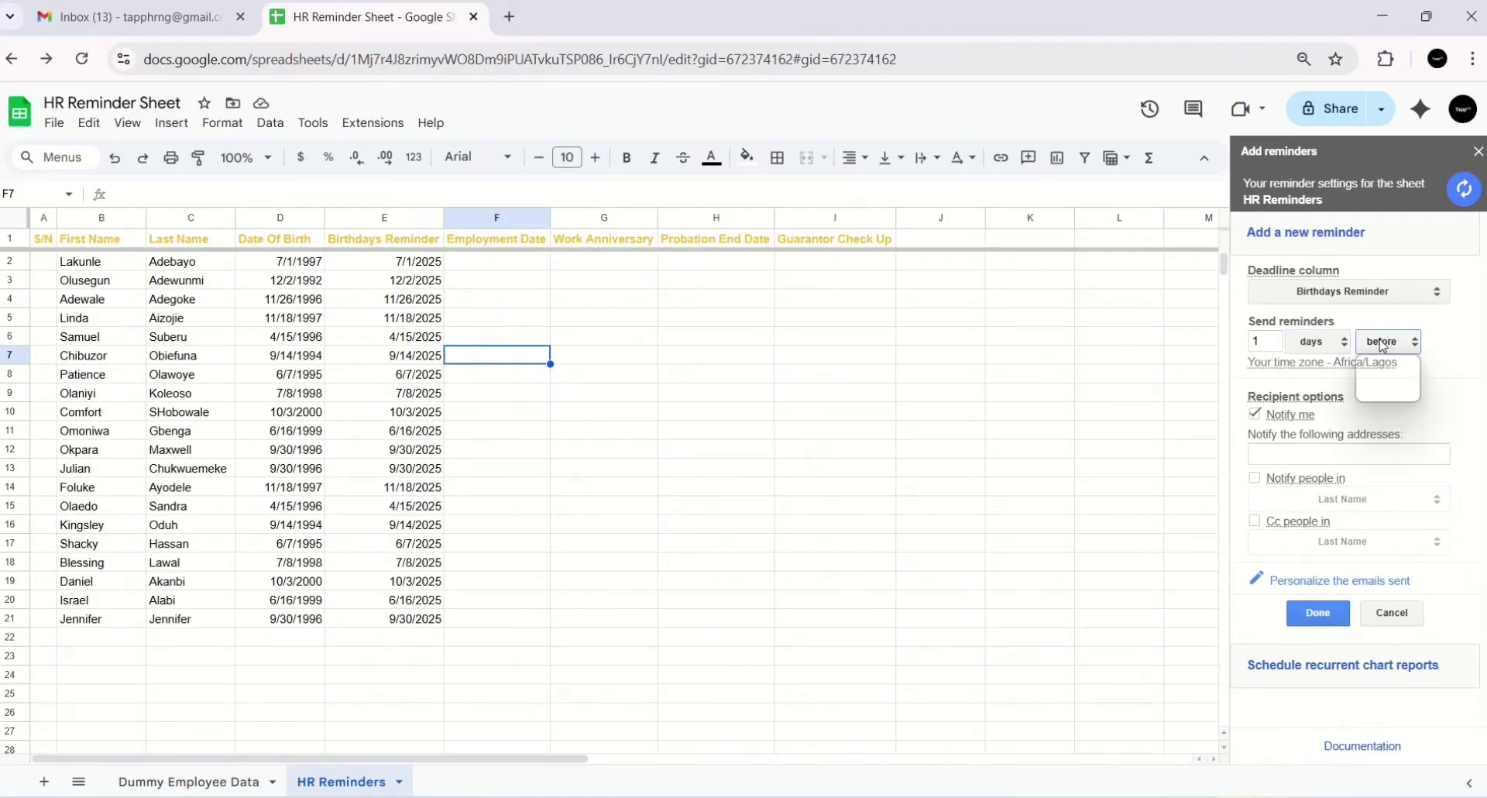
{"action": "left_click", "coordinate": [1383, 346]}
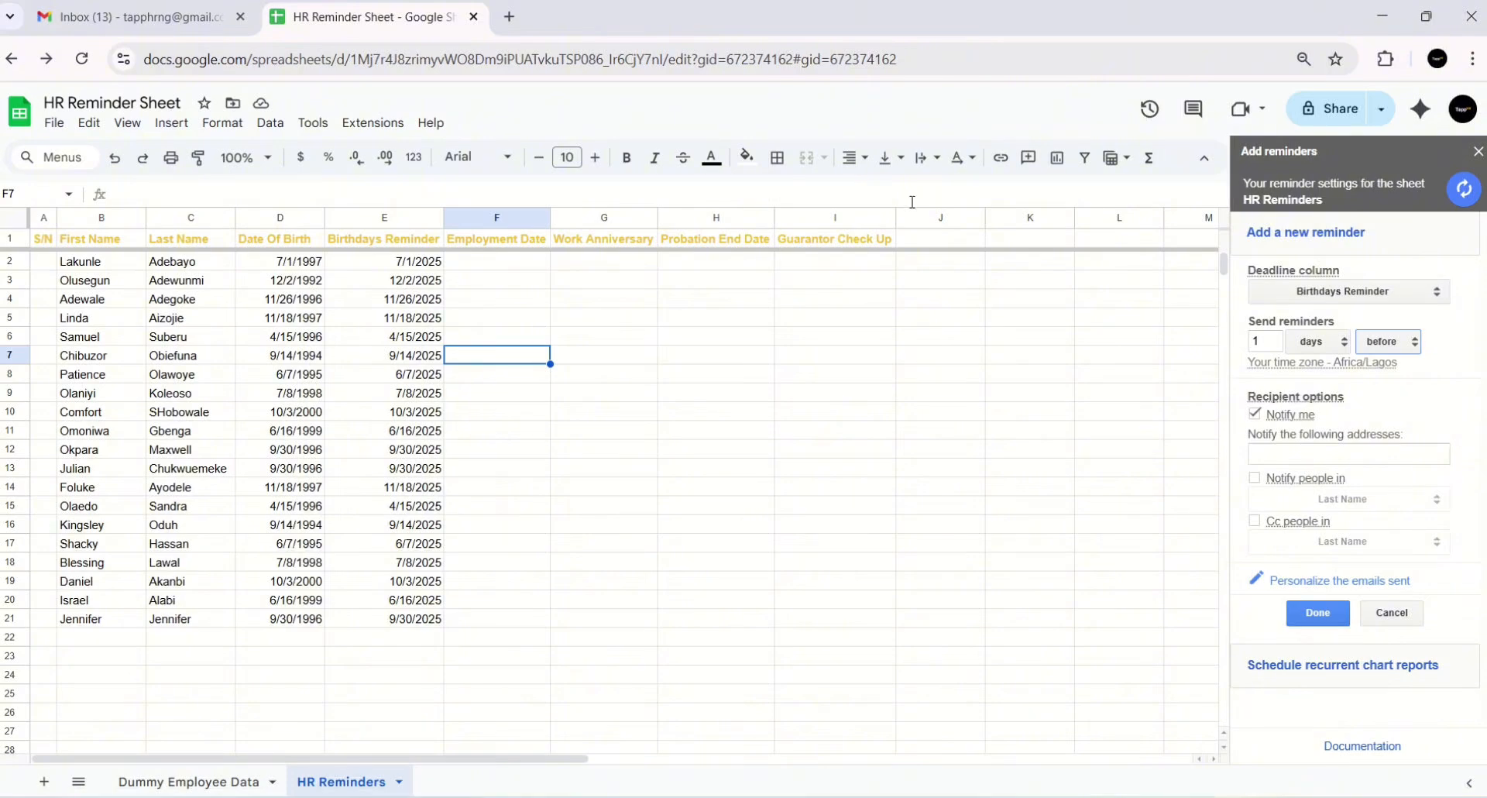
- Enter and then clear an extra notification address, and bring up email personalization
{"action": "left_click", "coordinate": [1295, 455]}
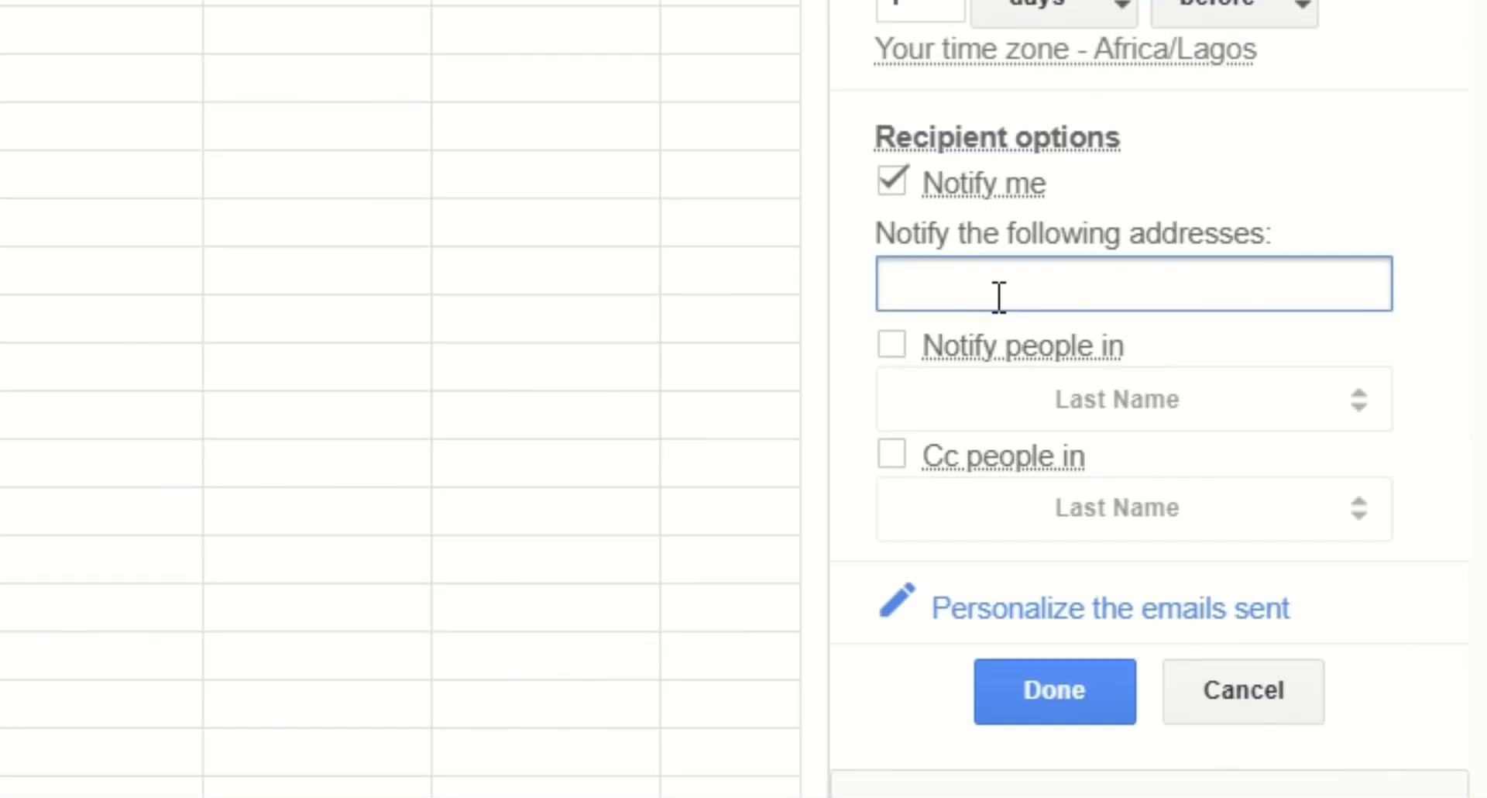
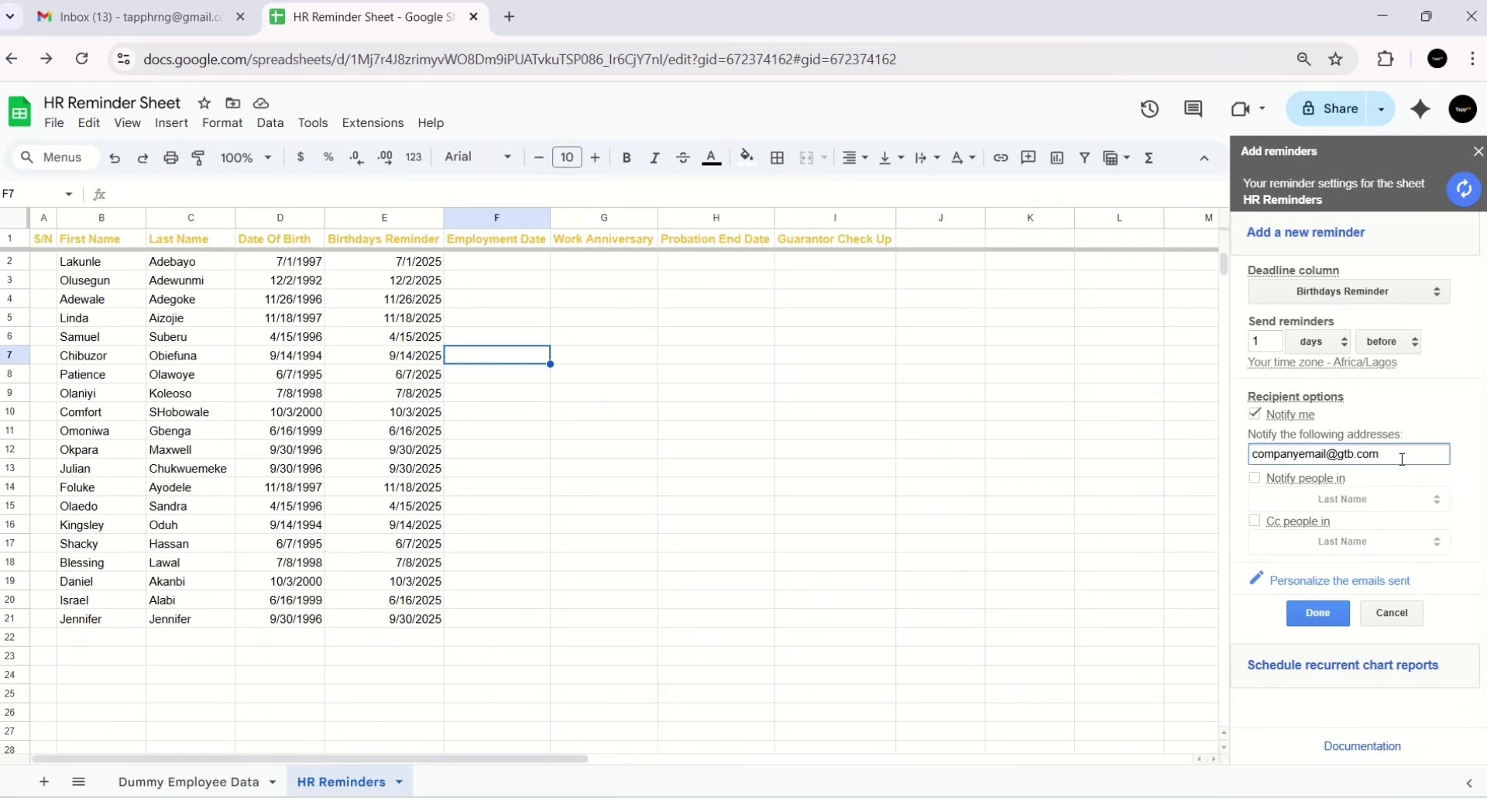
{"action": "left_click_drag", "start_coordinate": [1398, 459], "coordinate": [1234, 464]}
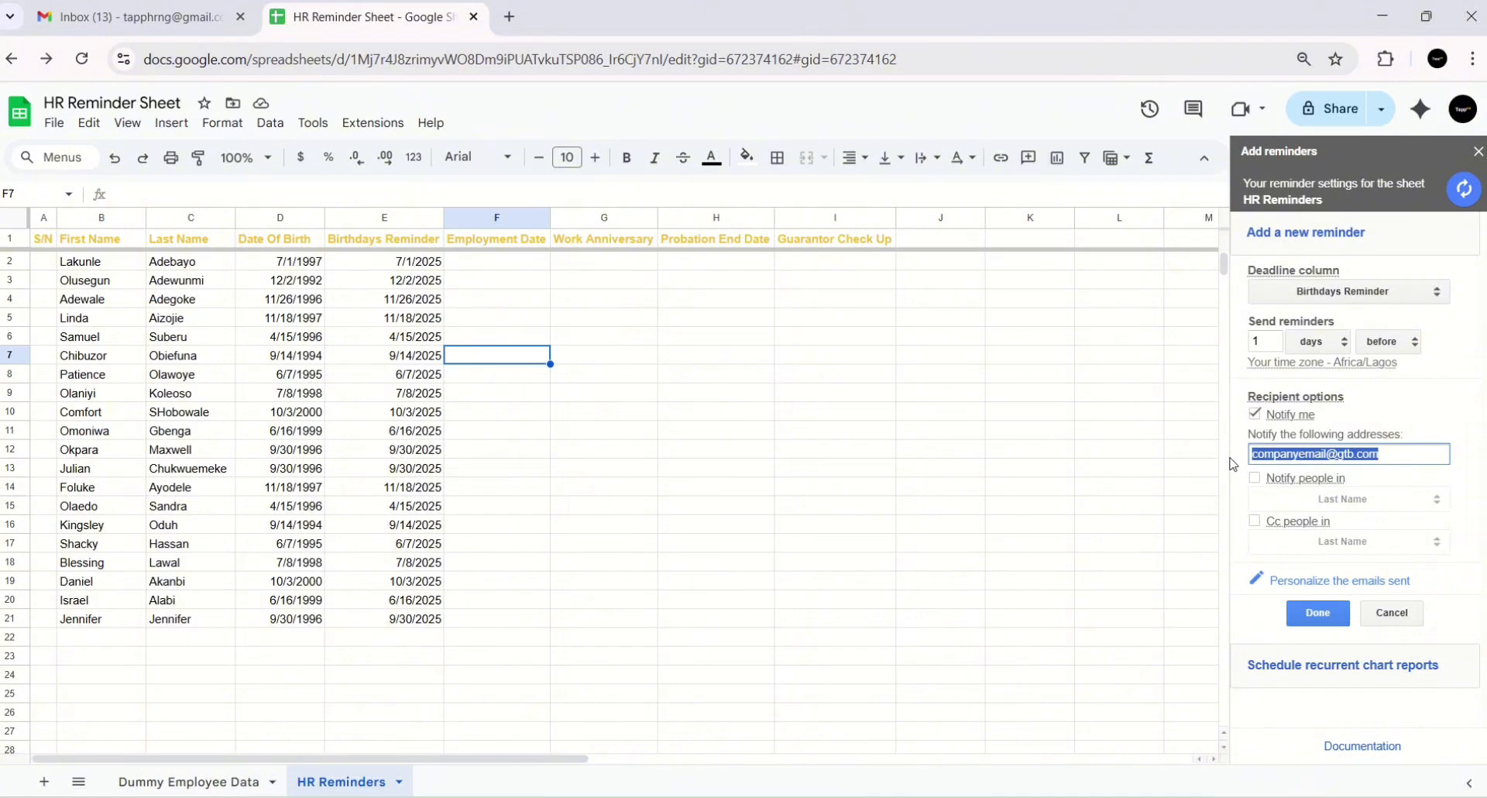
{"action": "key", "text": "BackSpace"}
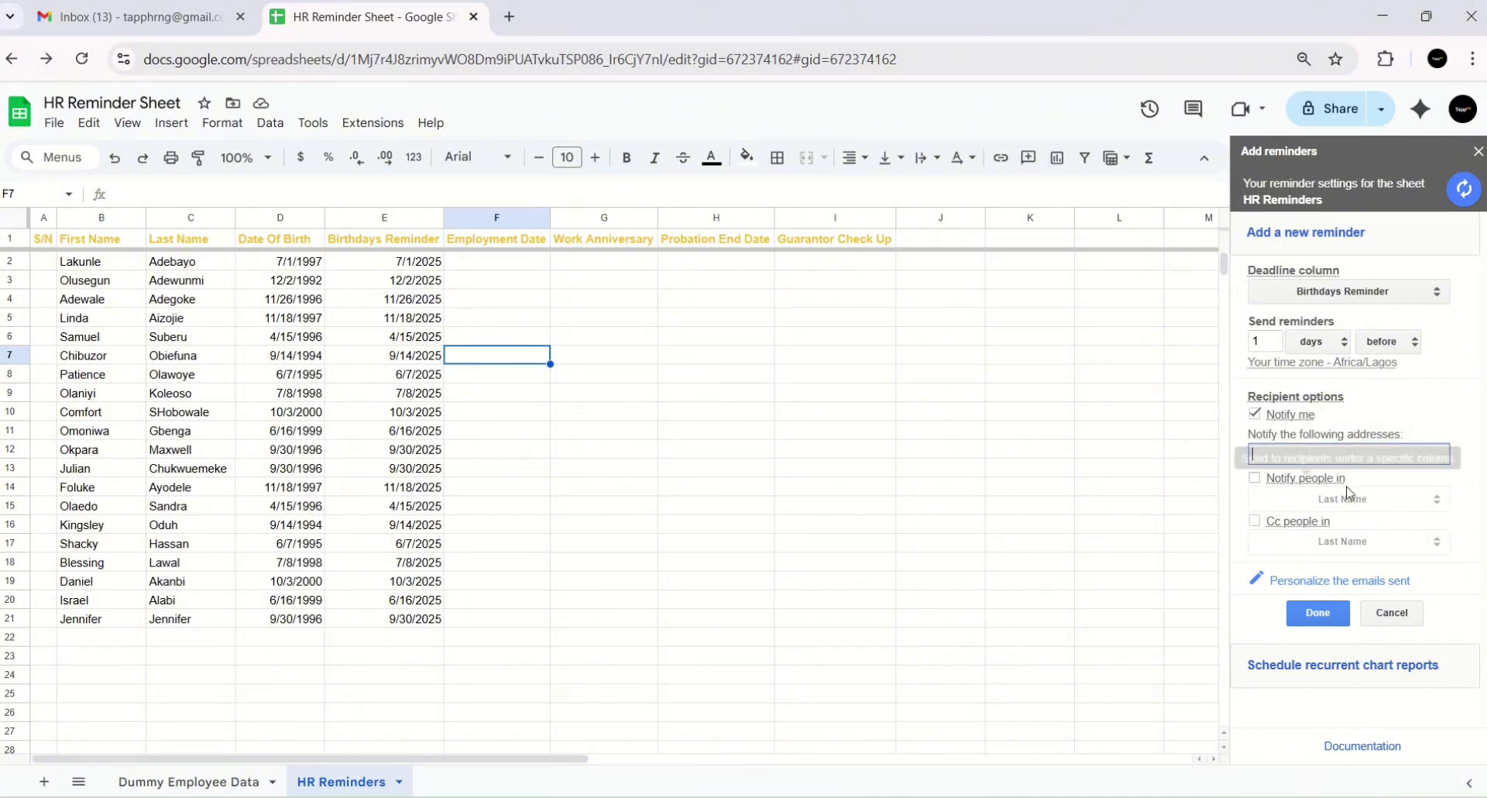
{"action": "left_click", "coordinate": [1348, 592]}
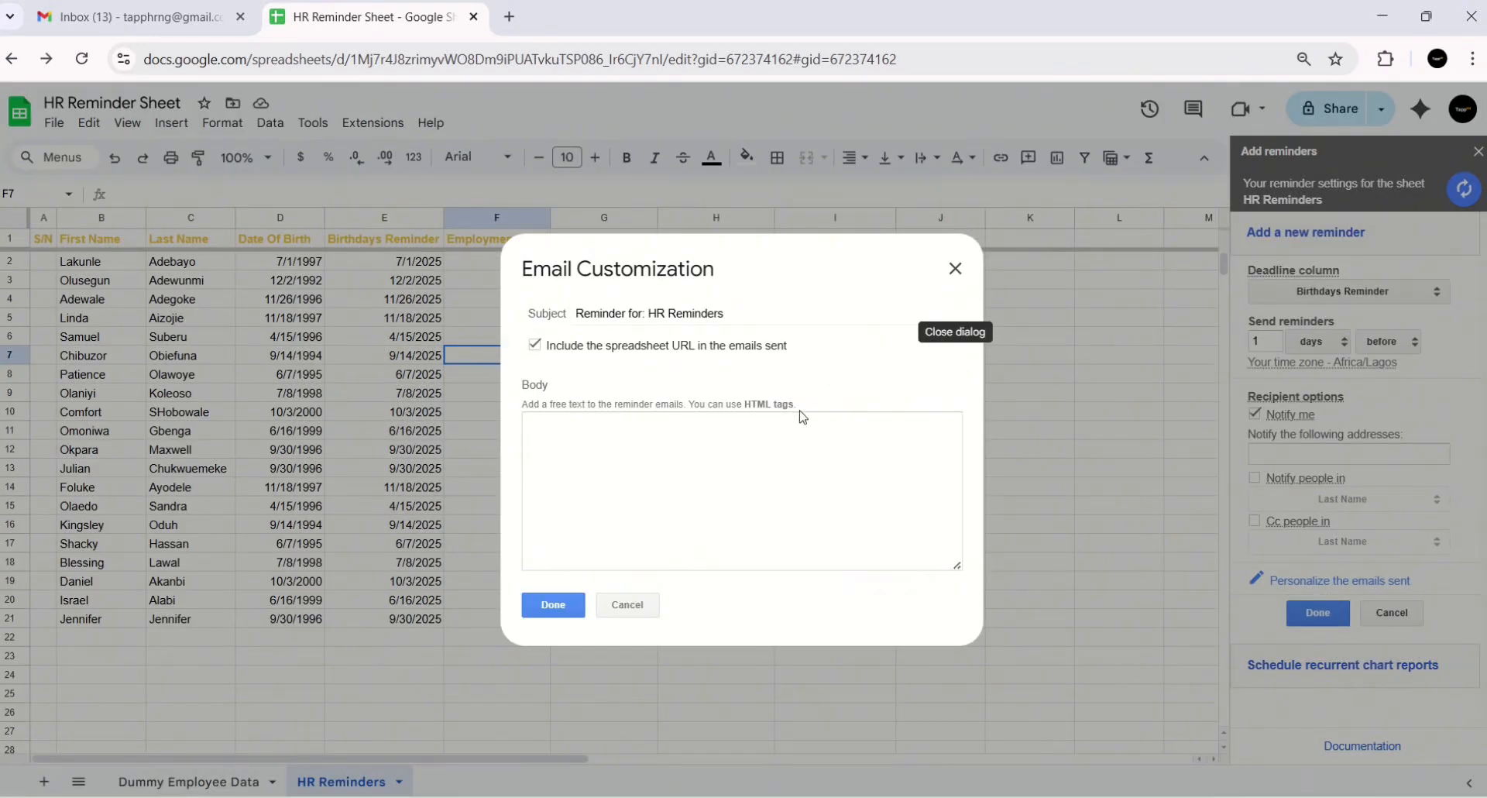
- Close Email Customization unchanged and save the Birthdays Reminder rule at 1 day before
{"action": "left_click", "coordinate": [624, 474]}
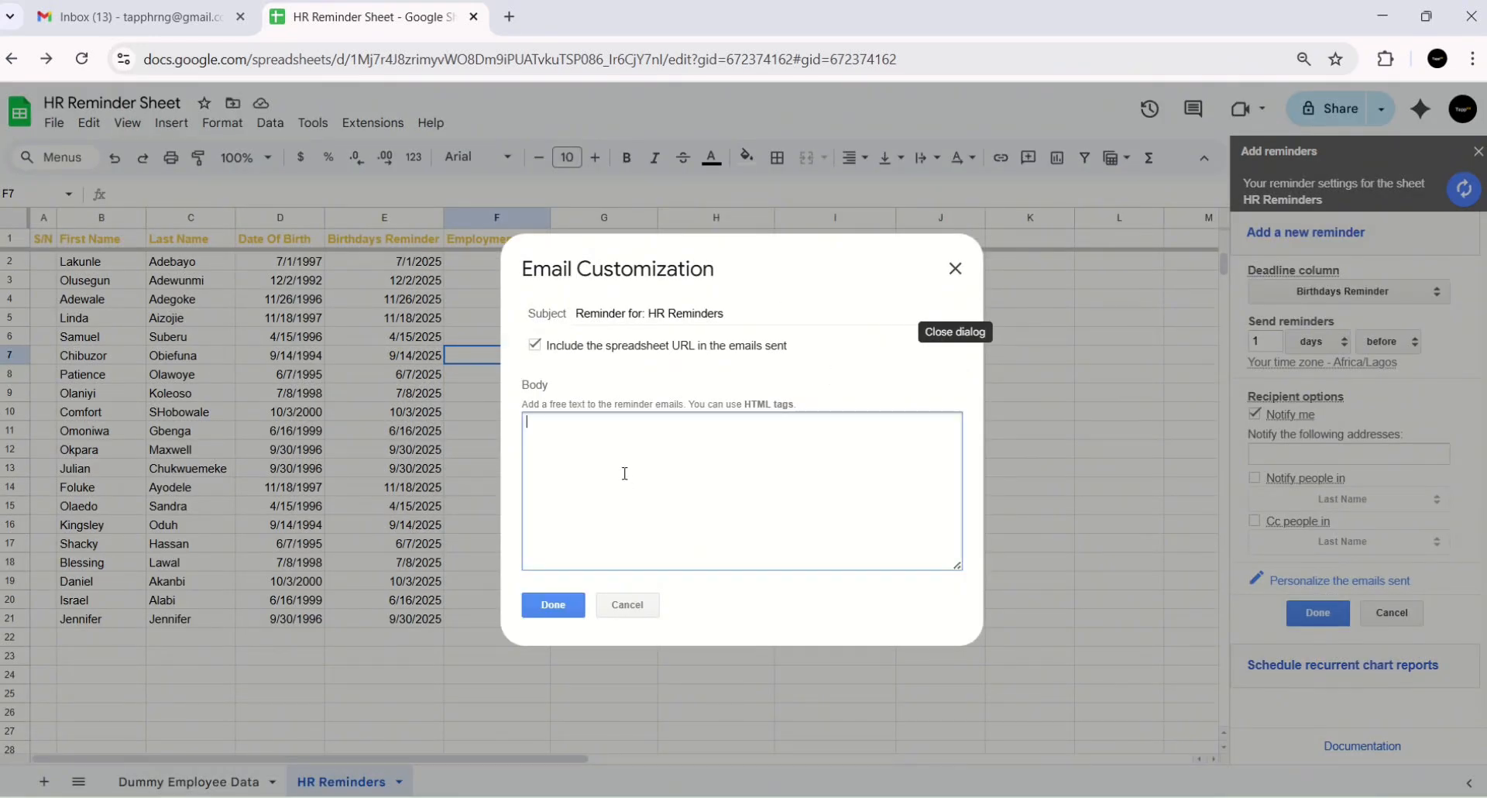
{"action": "left_click", "coordinate": [956, 269]}
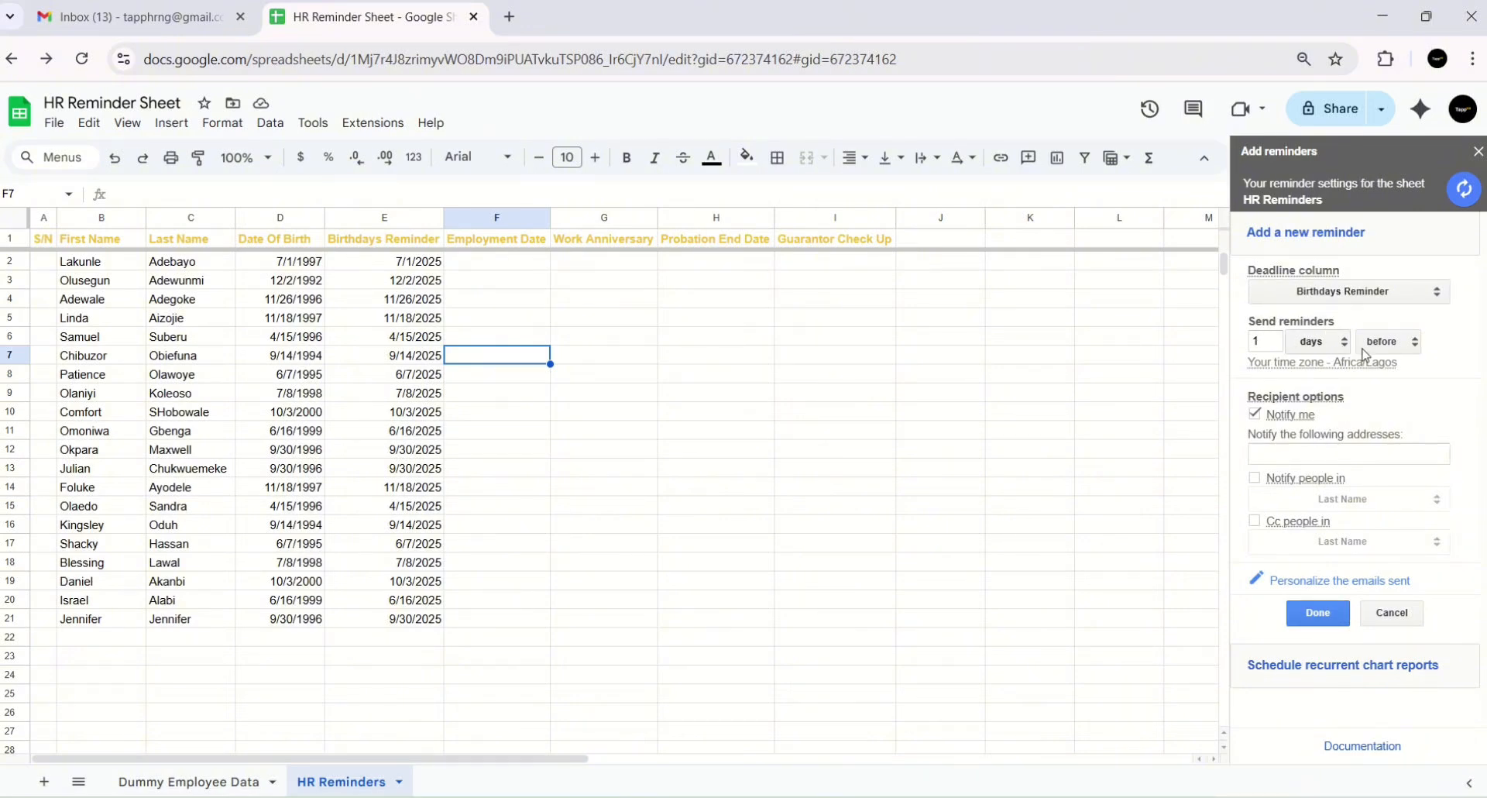
{"action": "left_click", "coordinate": [1317, 611]}
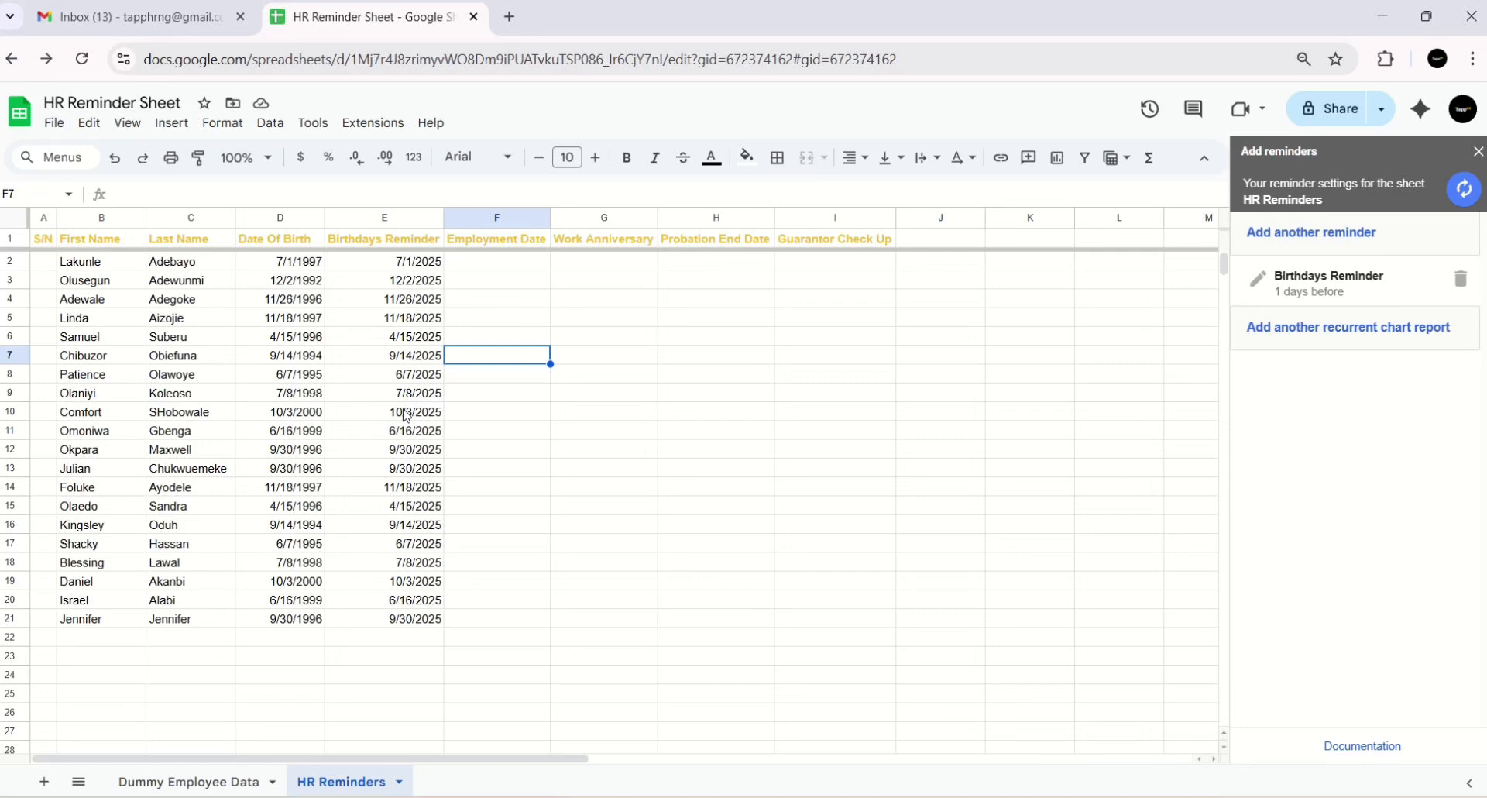
{"action": "left_click", "coordinate": [296, 267]}
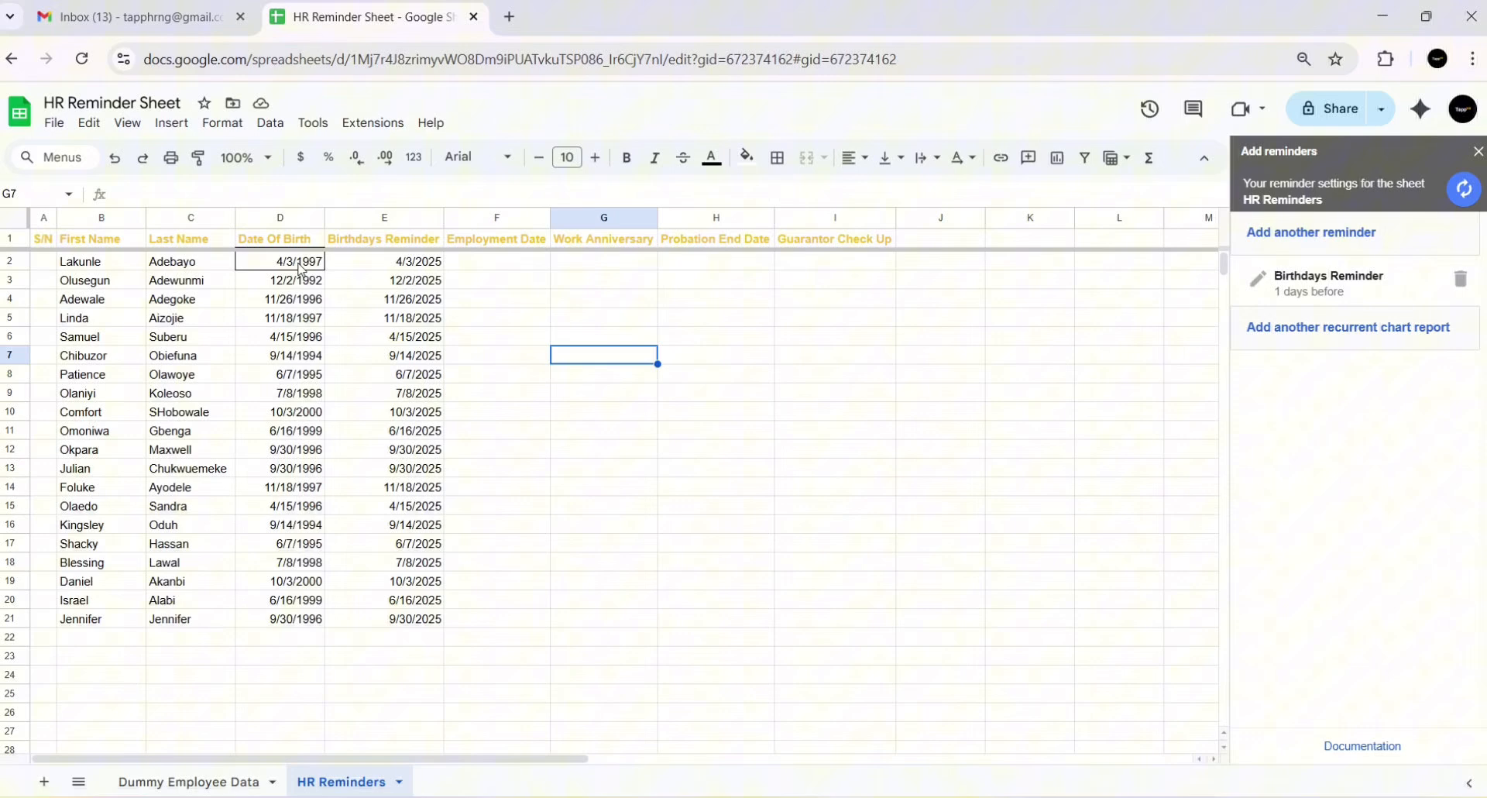
- Change D2's birth date to 4/3/1997 so E2 updates to 4/3/2025, checking Gmail meanwhile
{"action": "left_click", "coordinate": [299, 267]}
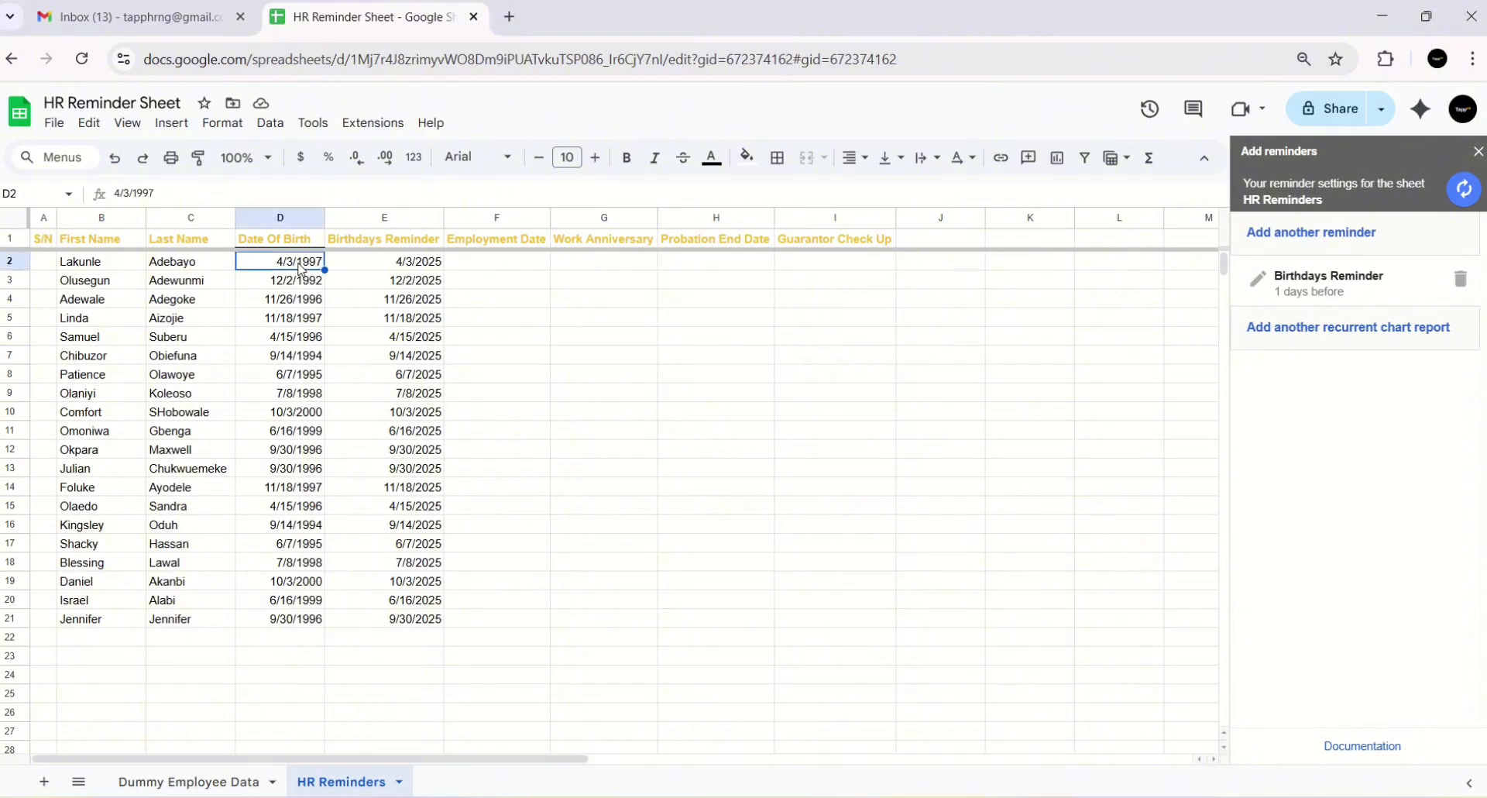
{"action": "double_click", "coordinate": [299, 266]}
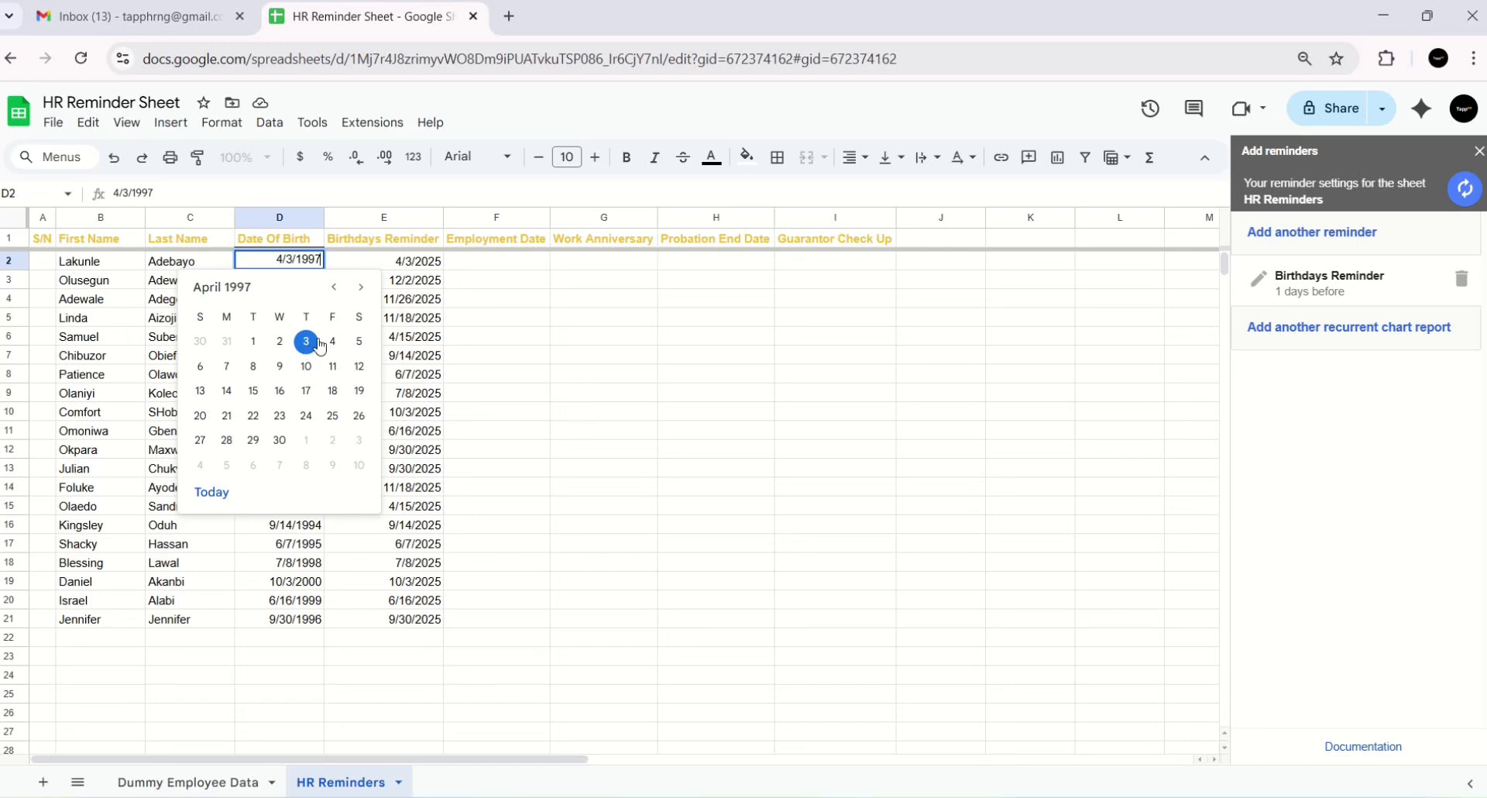
{"action": "left_click", "coordinate": [360, 262]}
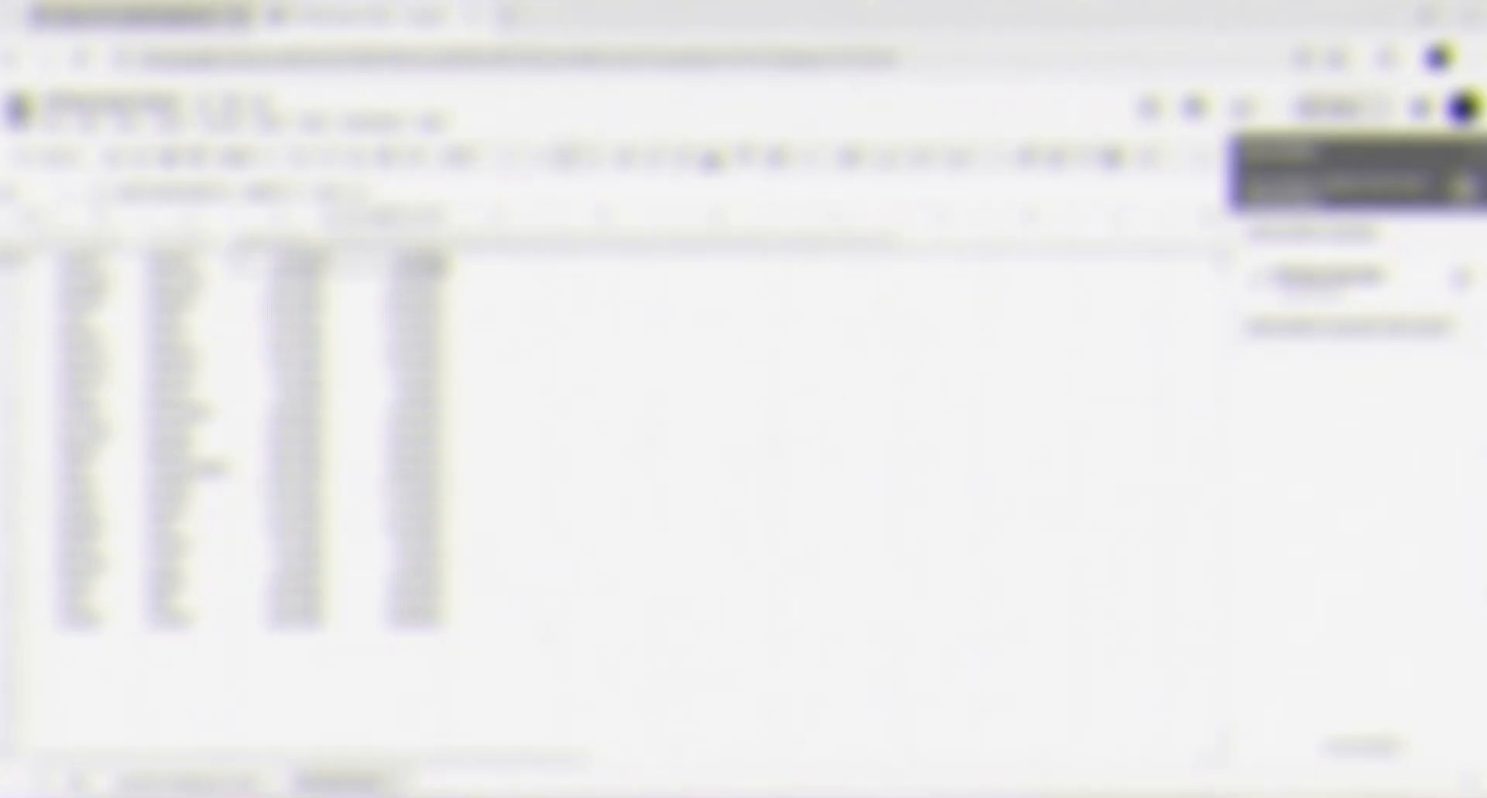
{"action": "left_click", "coordinate": [120, 11]}
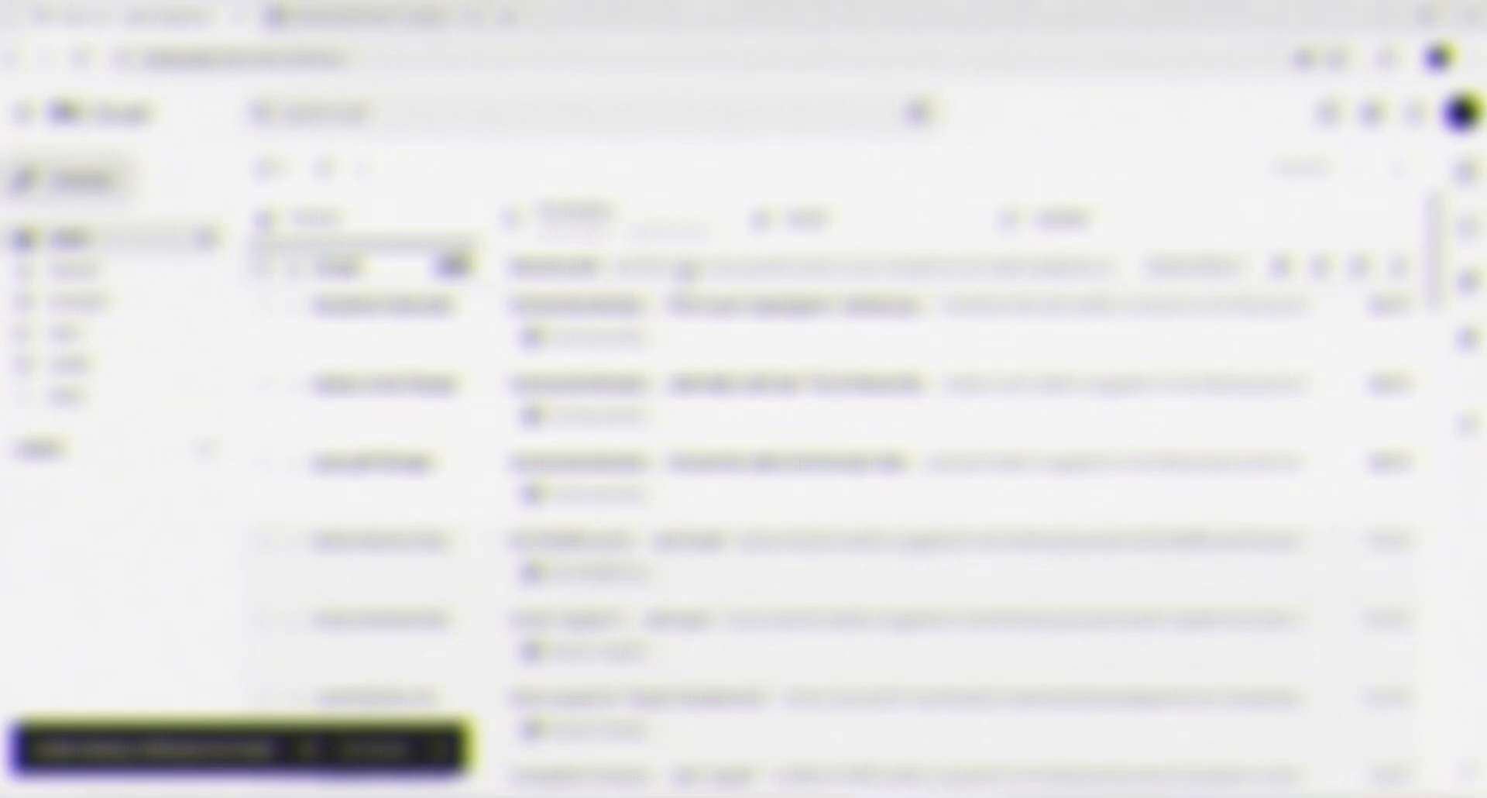
{"action": "left_click", "coordinate": [124, 14]}
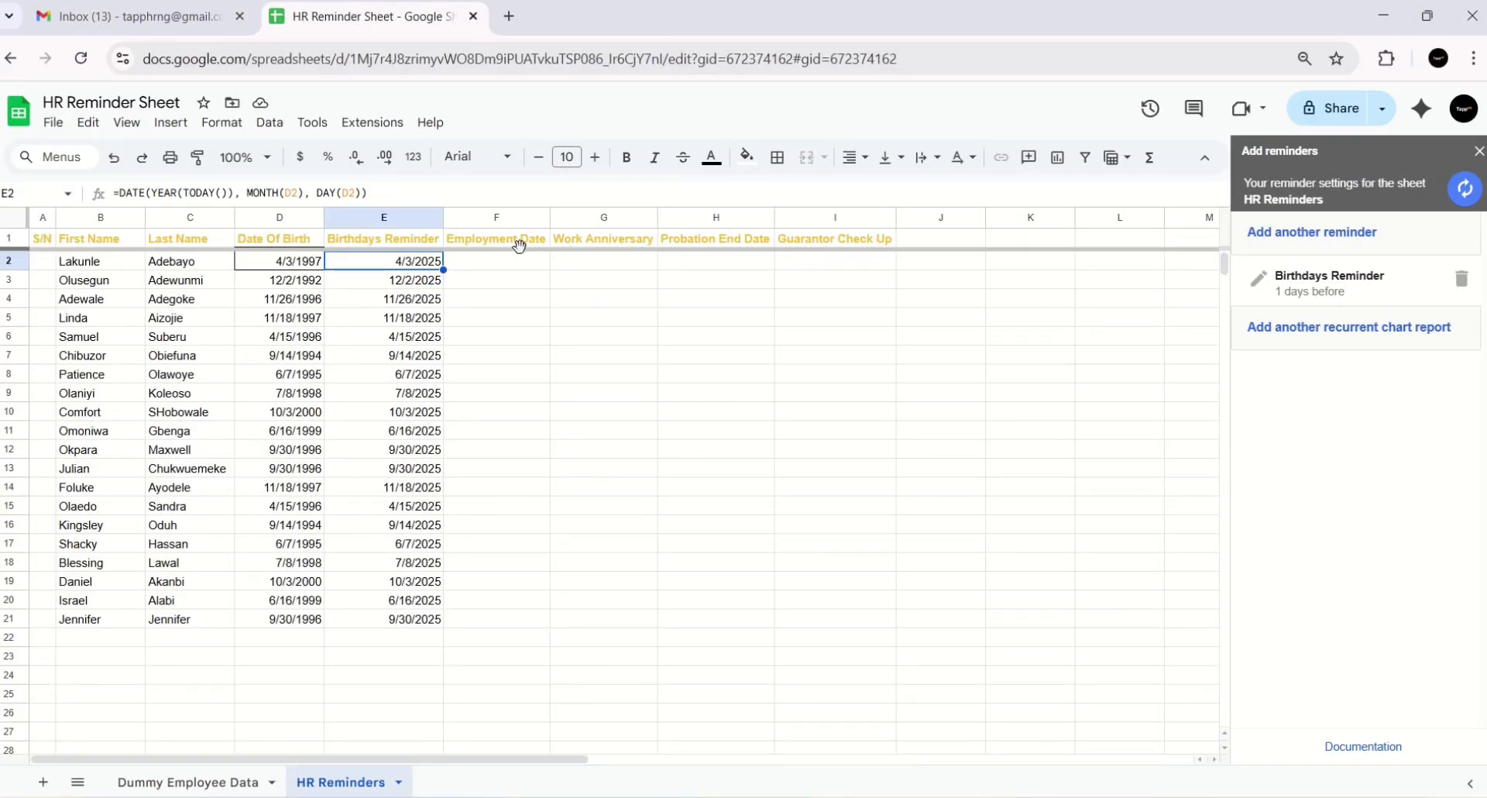
{"action": "left_click", "coordinate": [481, 264]}
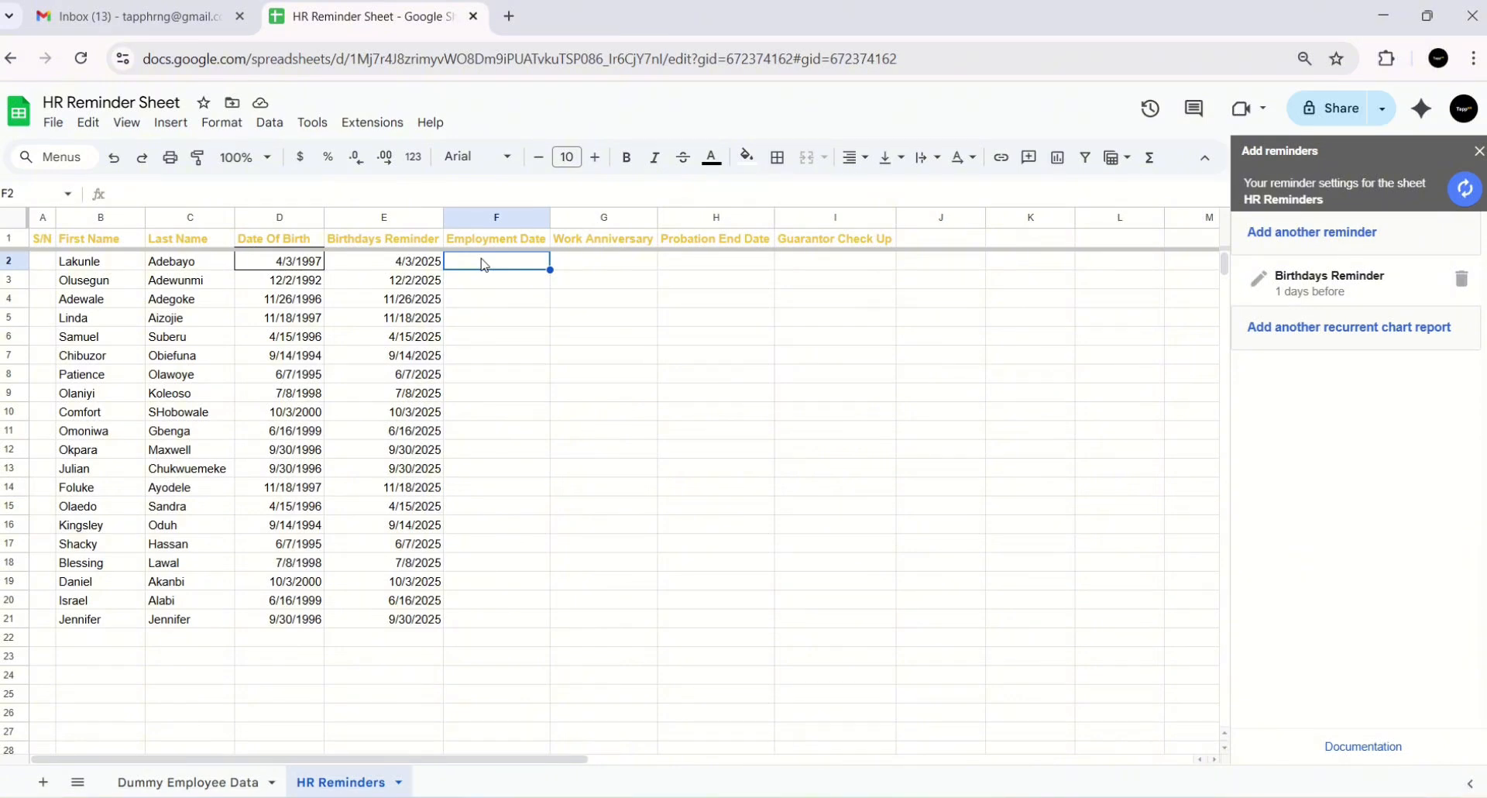
- Fill Employment Date F2:F21 with references like ='Dummy Employee Data'!F2
{"action": "type", "text": "="}
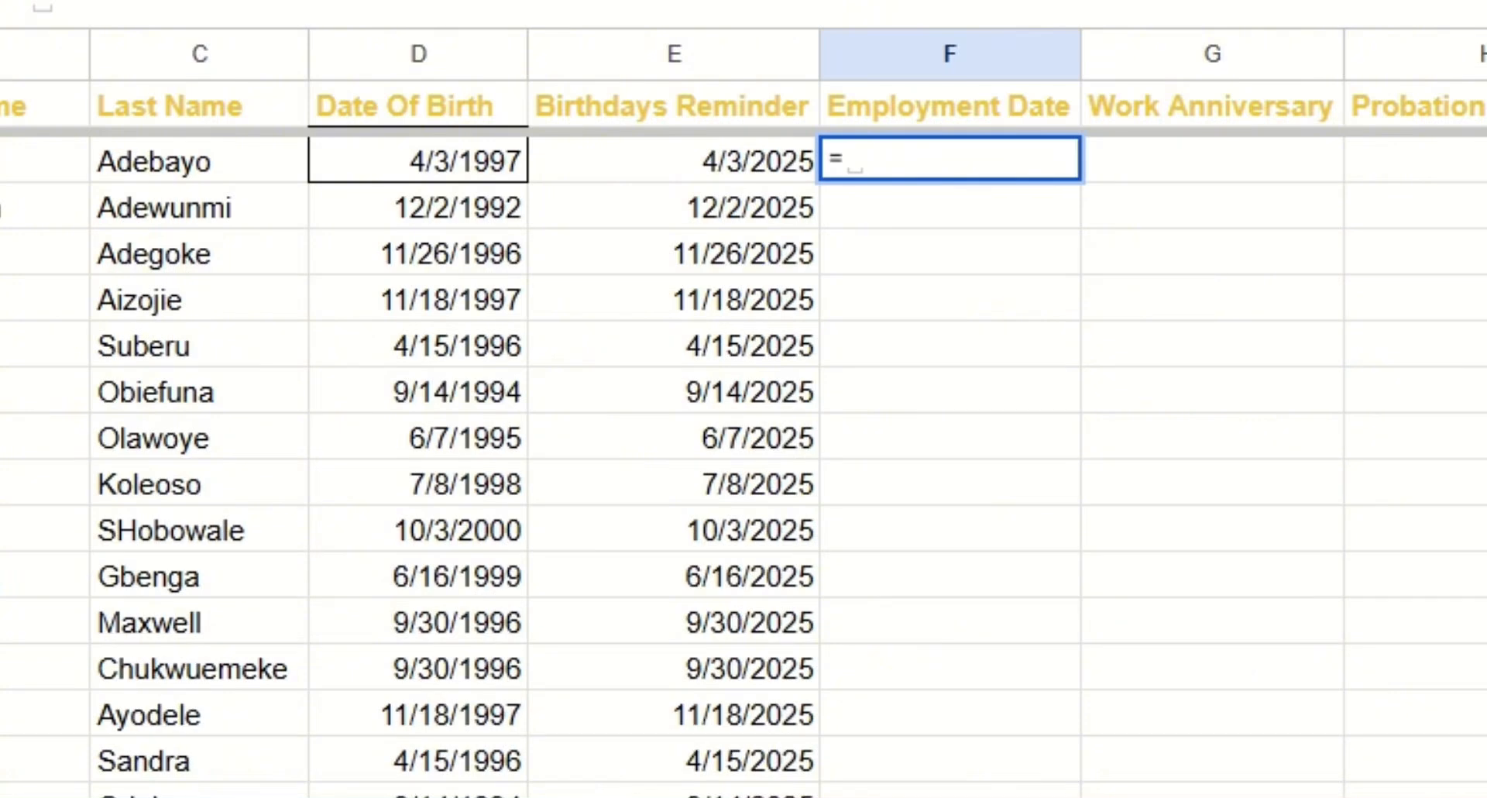
{"action": "key", "text": "ctrl+shift+Page_Down"}
{"action": "left_click", "coordinate": [1117, 164]}
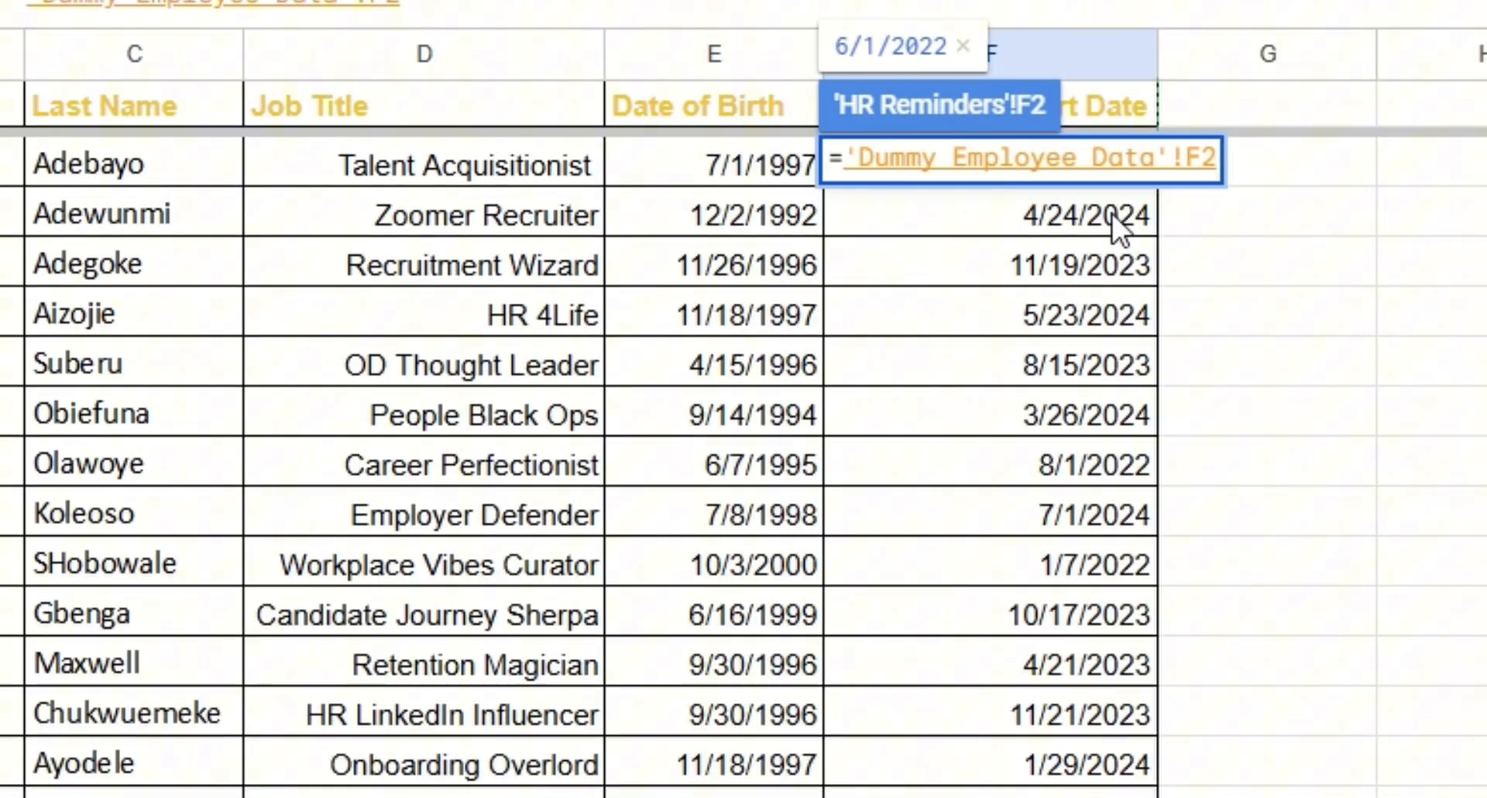
{"action": "left_click", "coordinate": [1112, 213]}
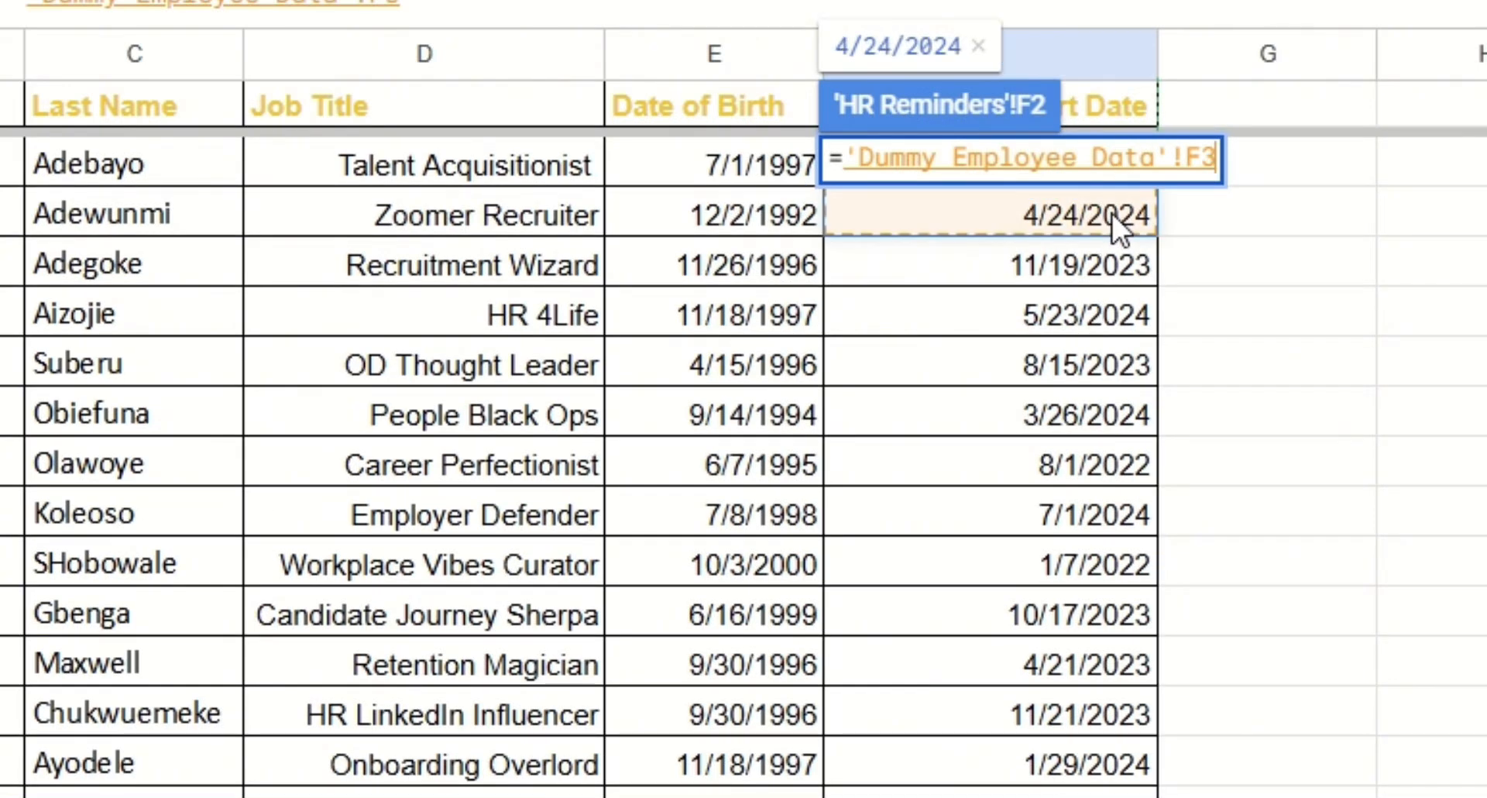
{"action": "left_click", "coordinate": [1112, 183]}
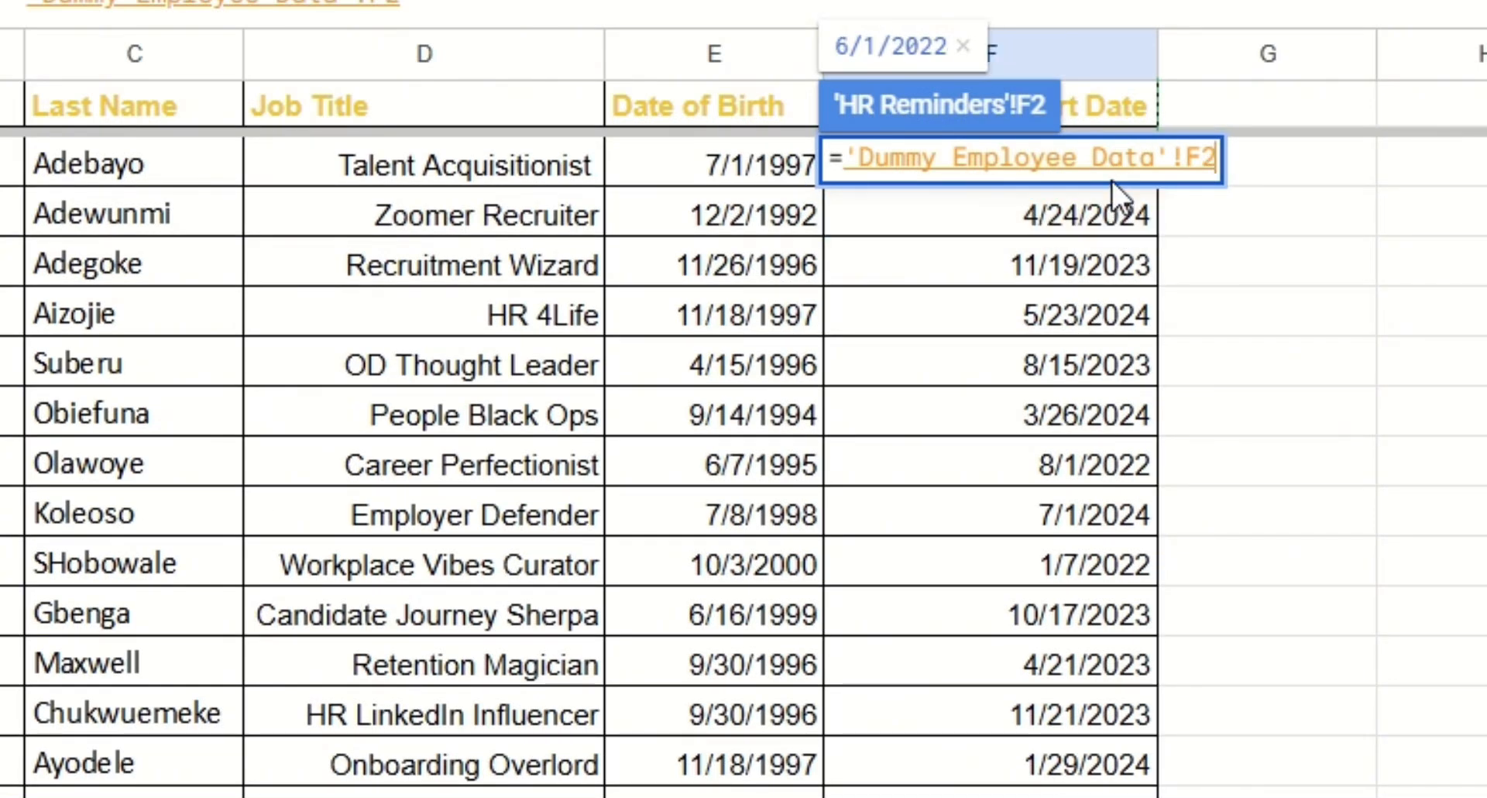
{"action": "key", "text": "Return"}
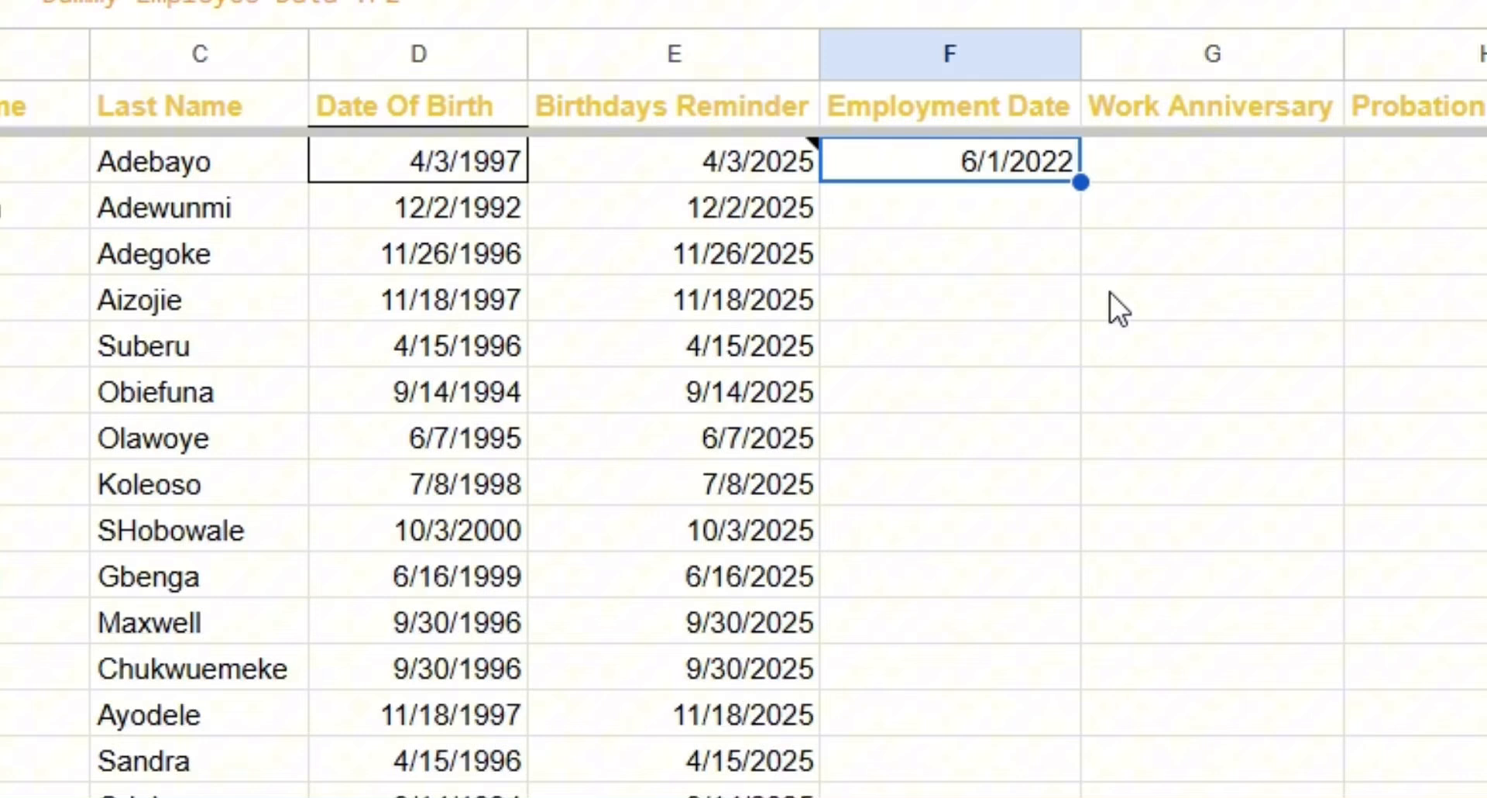
{"action": "double_click", "coordinate": [1080, 181]}
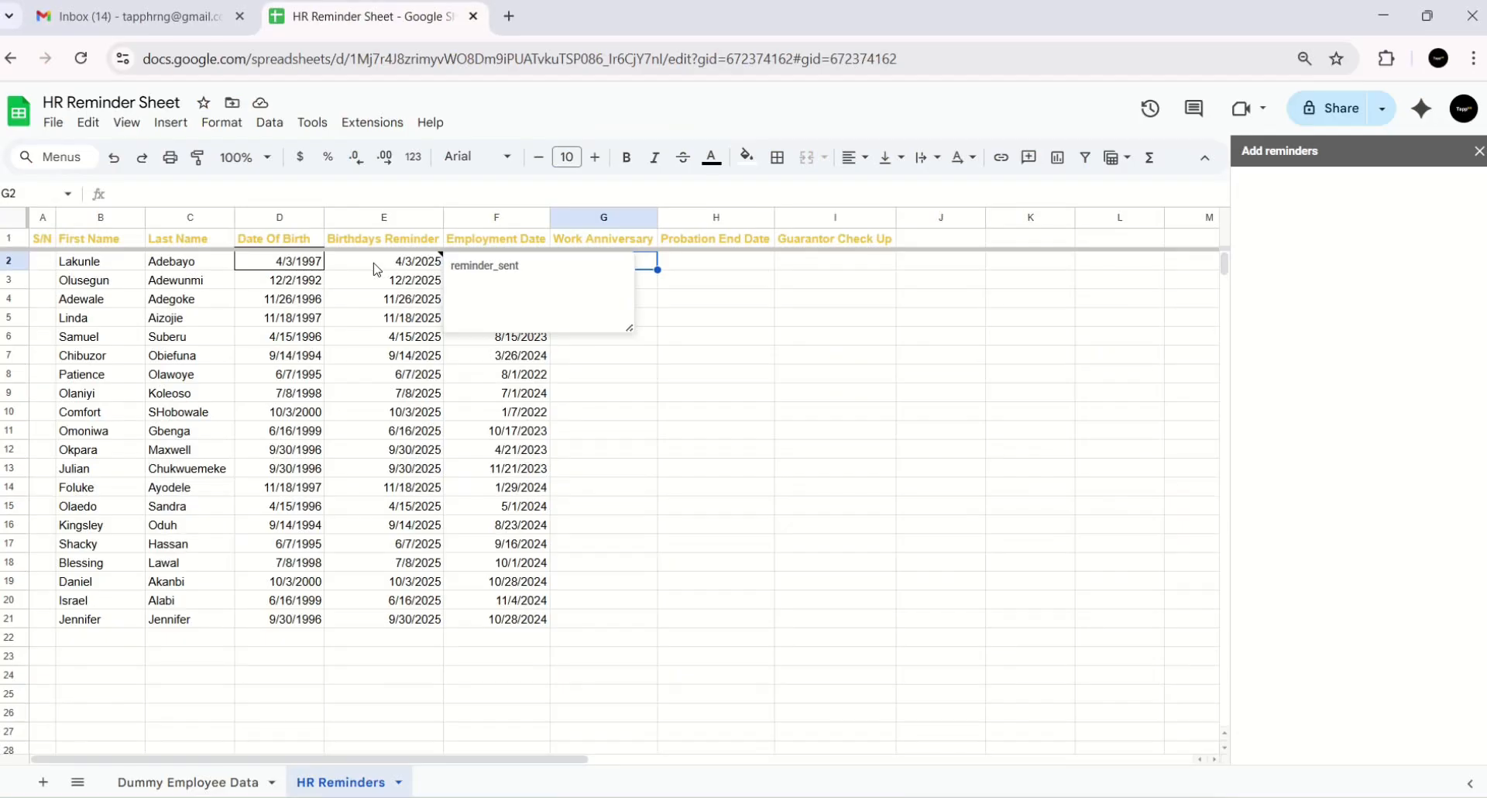
- Copy E2's birthday formula into G2 and fill it down to row 21
{"action": "left_click", "coordinate": [657, 180]}
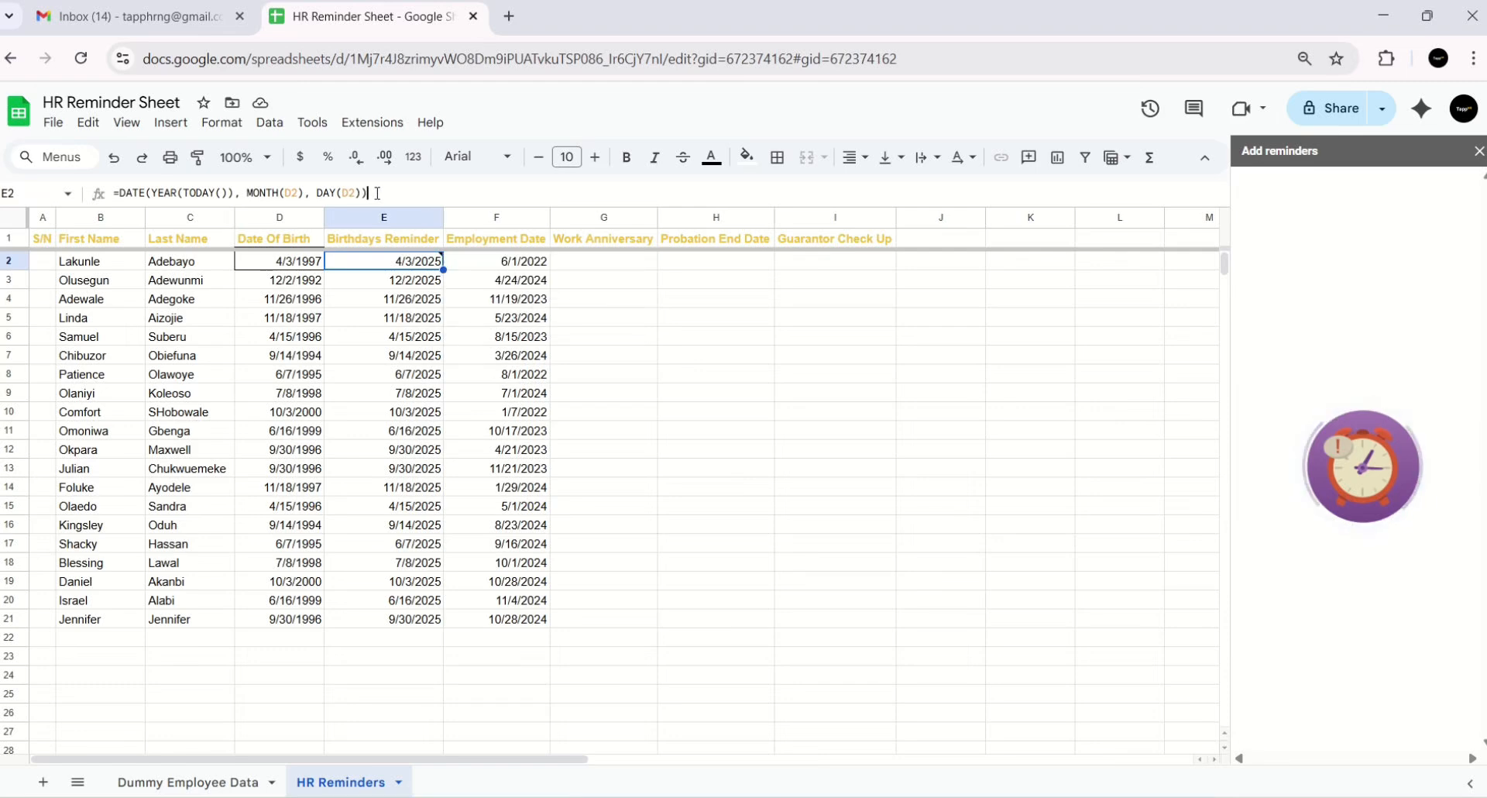
{"action": "left_click_drag", "start_coordinate": [368, 193], "coordinate": [114, 195]}
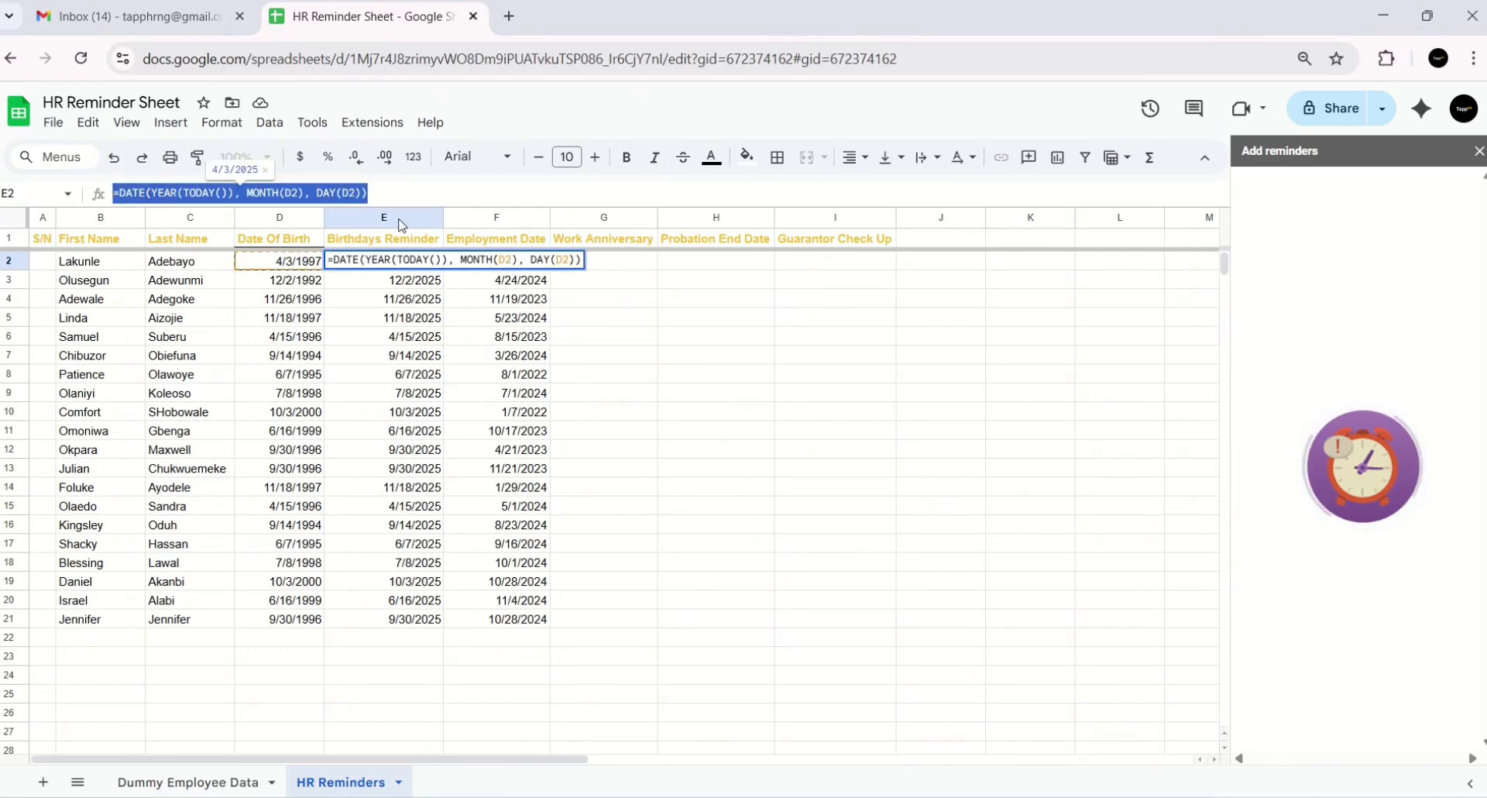
{"action": "key", "text": "ctrl+c"}
{"action": "left_click", "coordinate": [619, 263]}
{"action": "key", "text": "ctrl+v"}
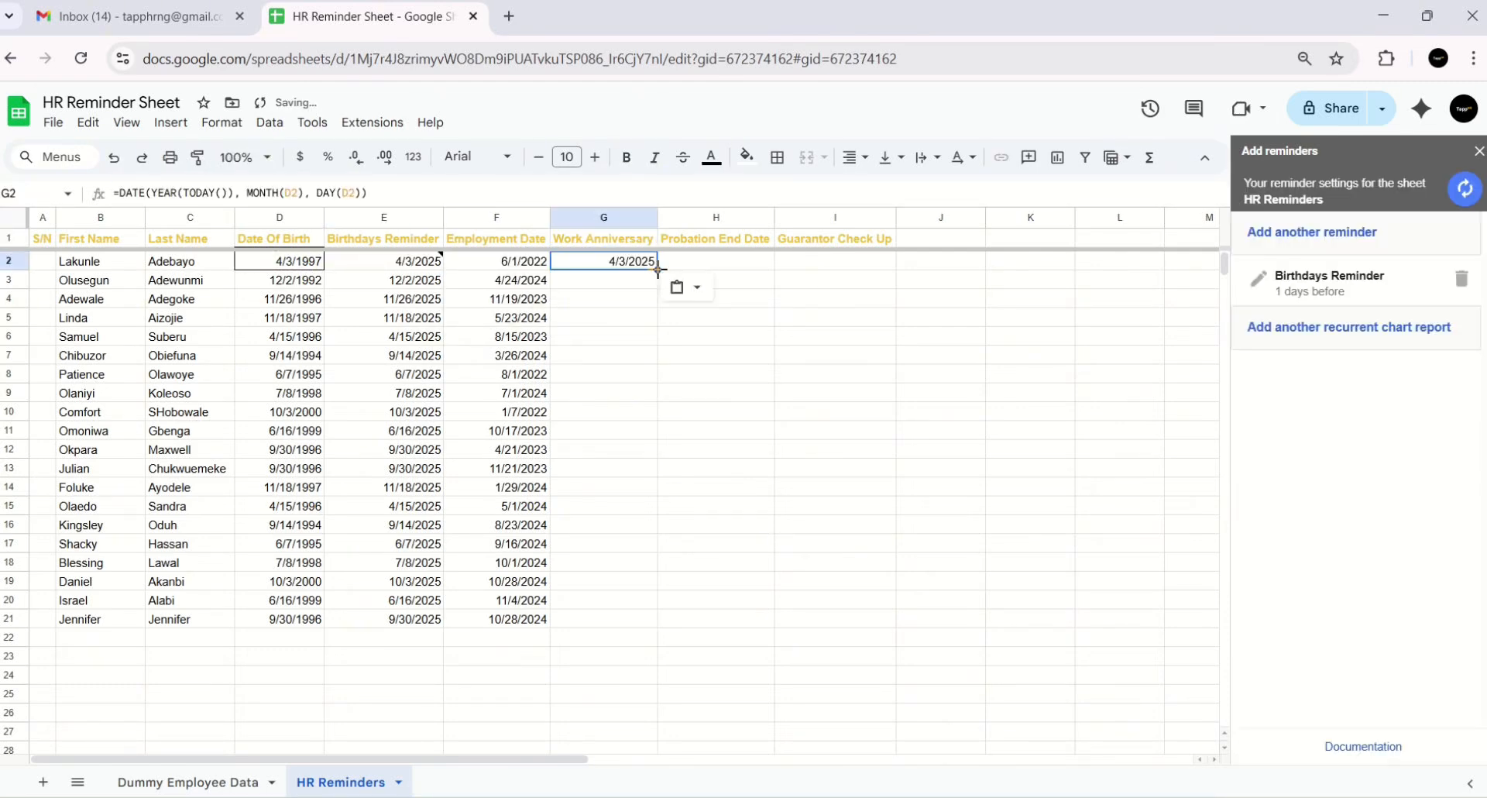
{"action": "double_click", "coordinate": [658, 270]}
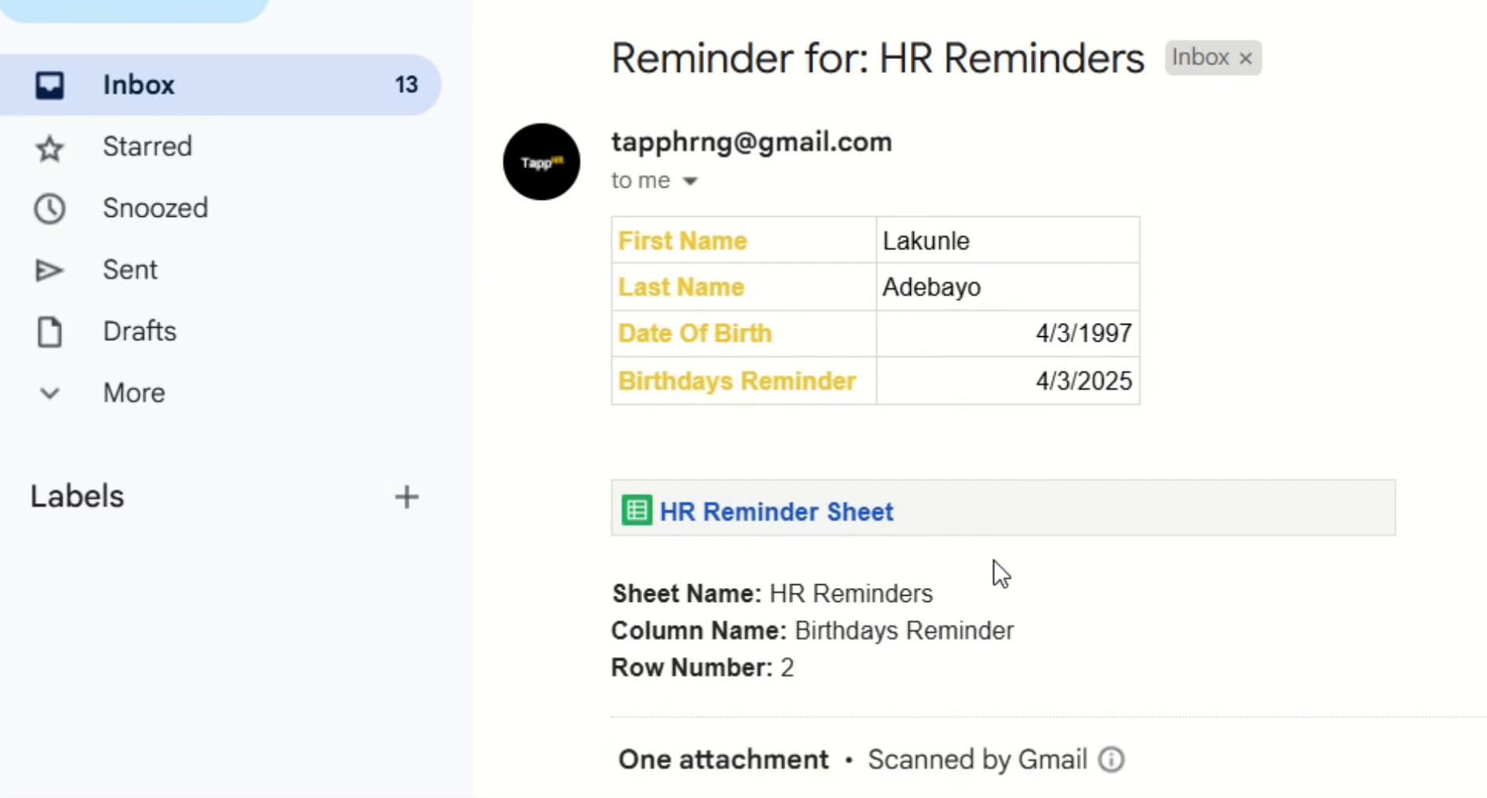
- Select the date of birth in the HR Reminders email, then go back to the HR Reminder Sheet
{"action": "double_click", "coordinate": [1127, 337]}
{"action": "triple_click", "coordinate": [1052, 335]}
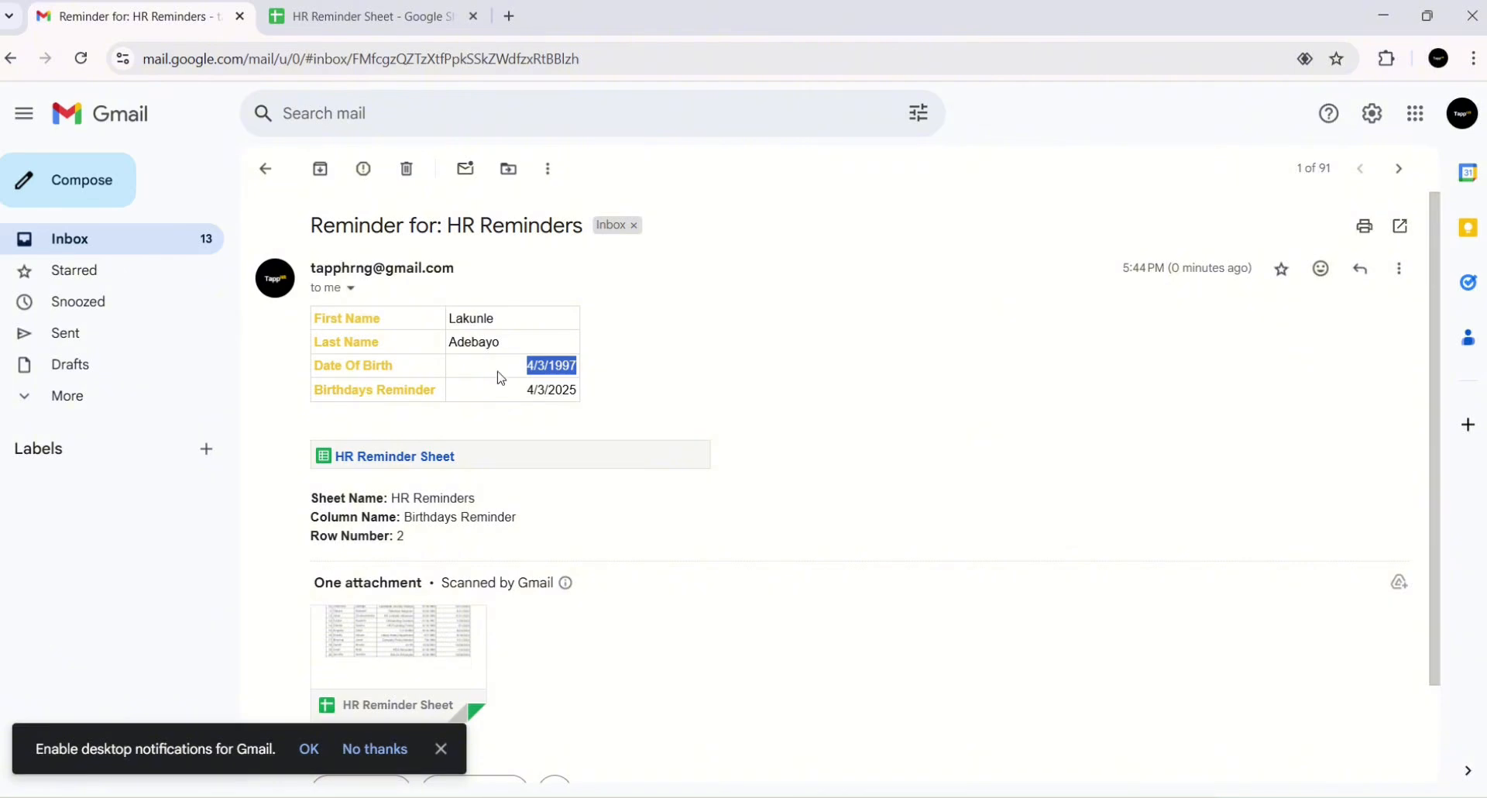
{"action": "left_click", "coordinate": [486, 474]}
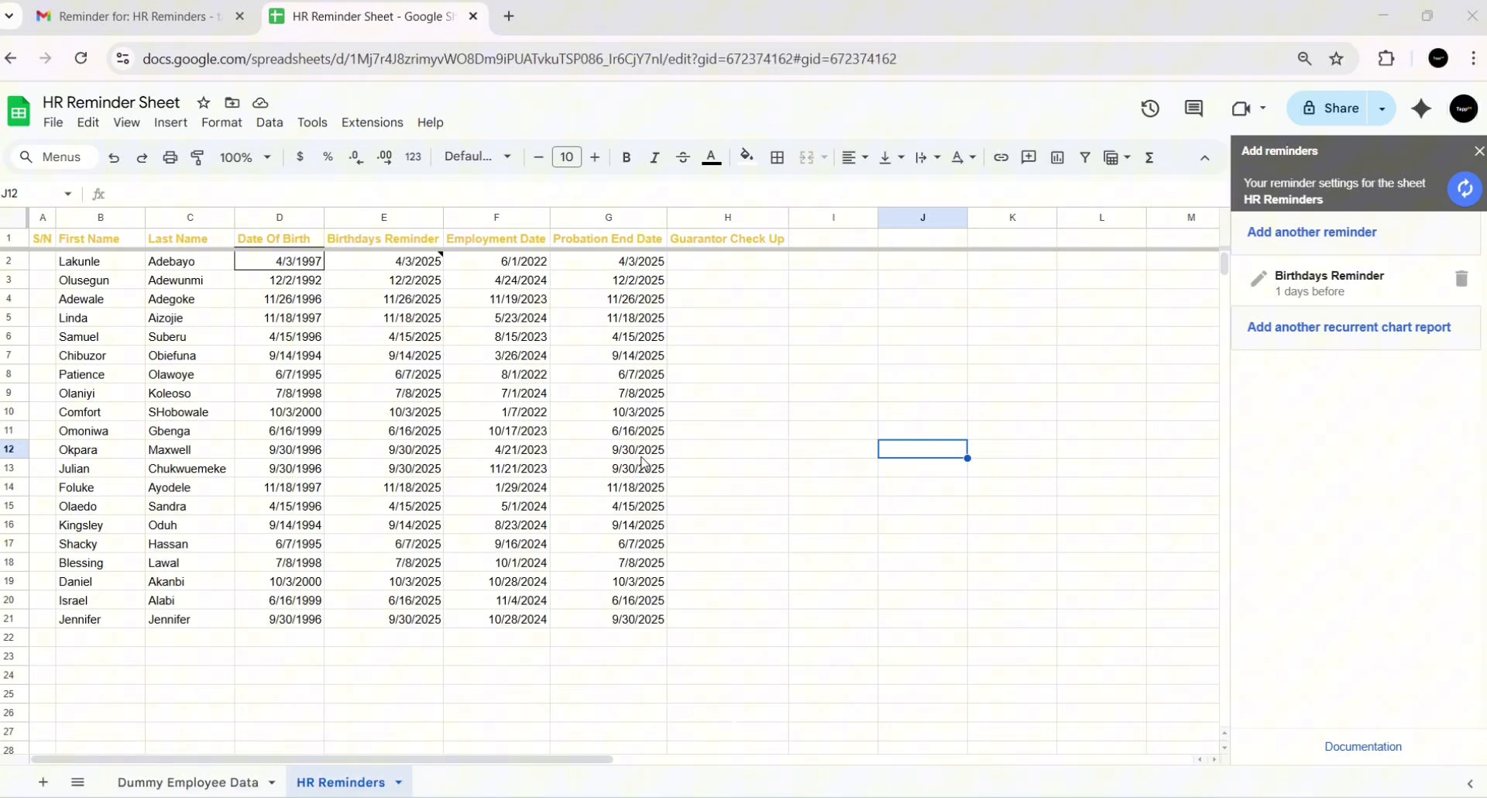
- Select the Probation End Date header and start a second reminder rule for column G
{"action": "left_click", "coordinate": [500, 239]}
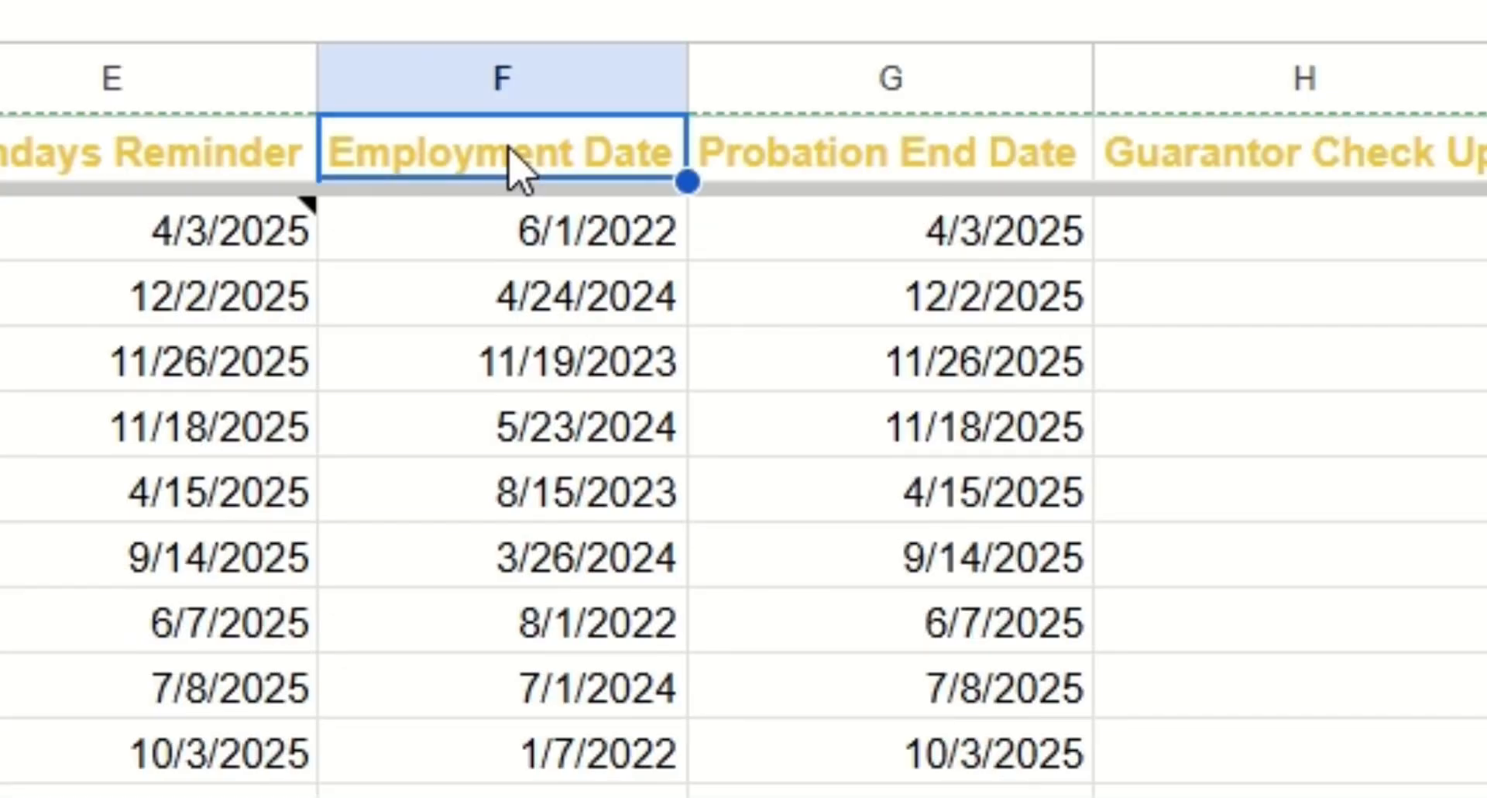
{"action": "left_click", "coordinate": [824, 170]}
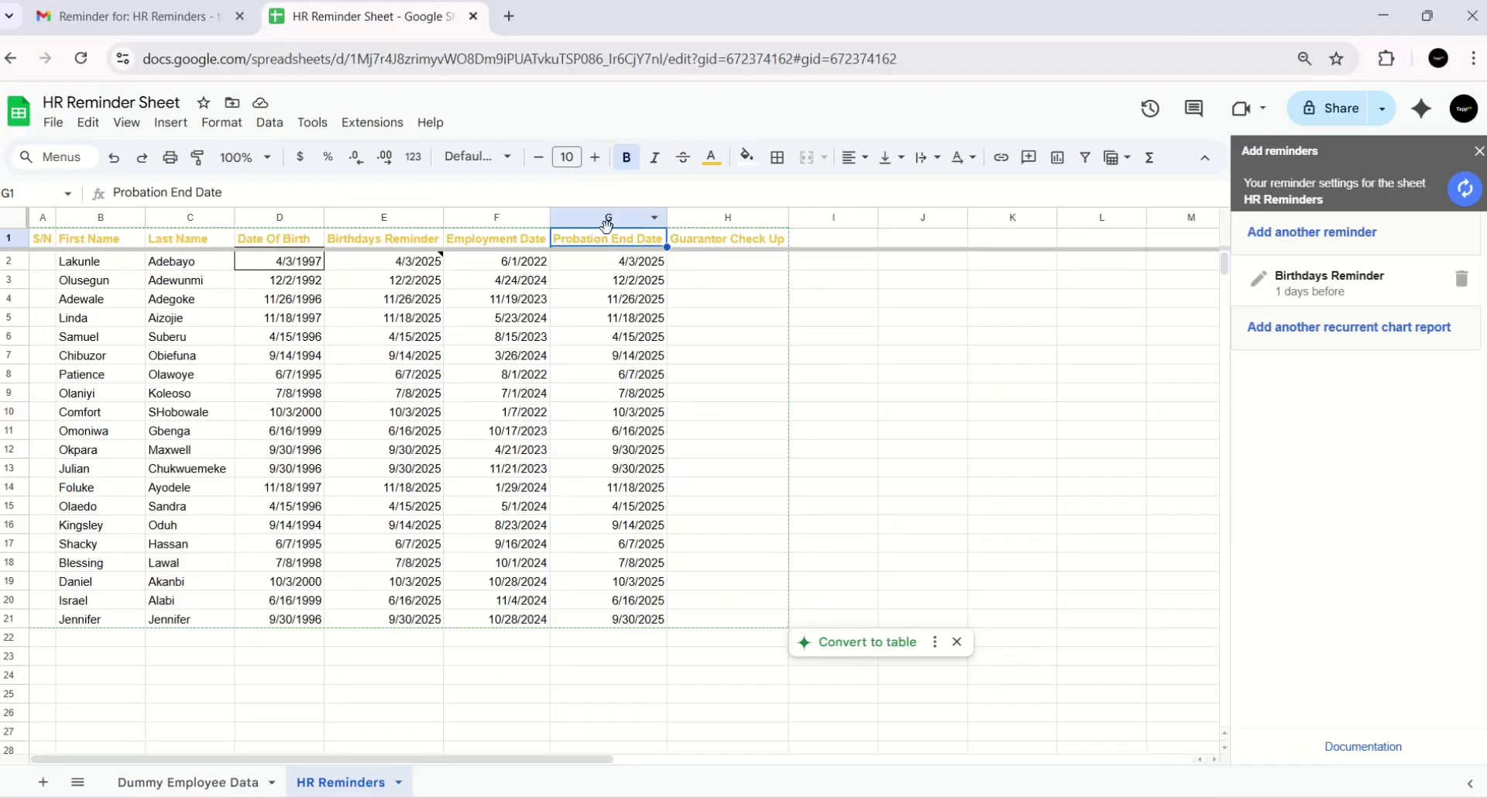
{"action": "left_click", "coordinate": [1301, 232]}
{"action": "left_click", "coordinate": [594, 218]}
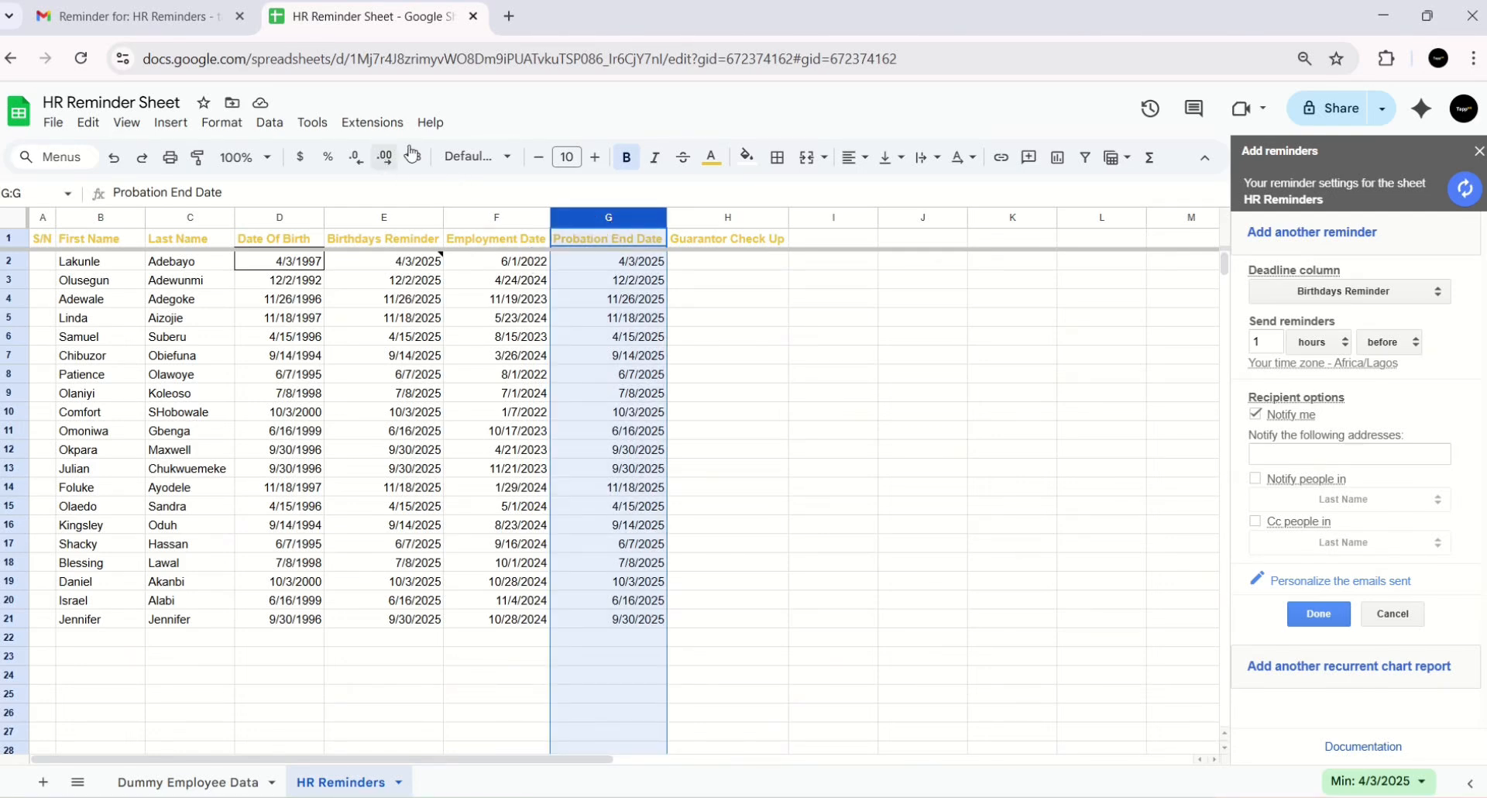
- Restart the reminder form with Probation End Date as the deadline column, measured in months
{"action": "left_click", "coordinate": [1309, 235]}
{"action": "left_click", "coordinate": [1309, 236]}
{"action": "left_click", "coordinate": [1301, 290]}
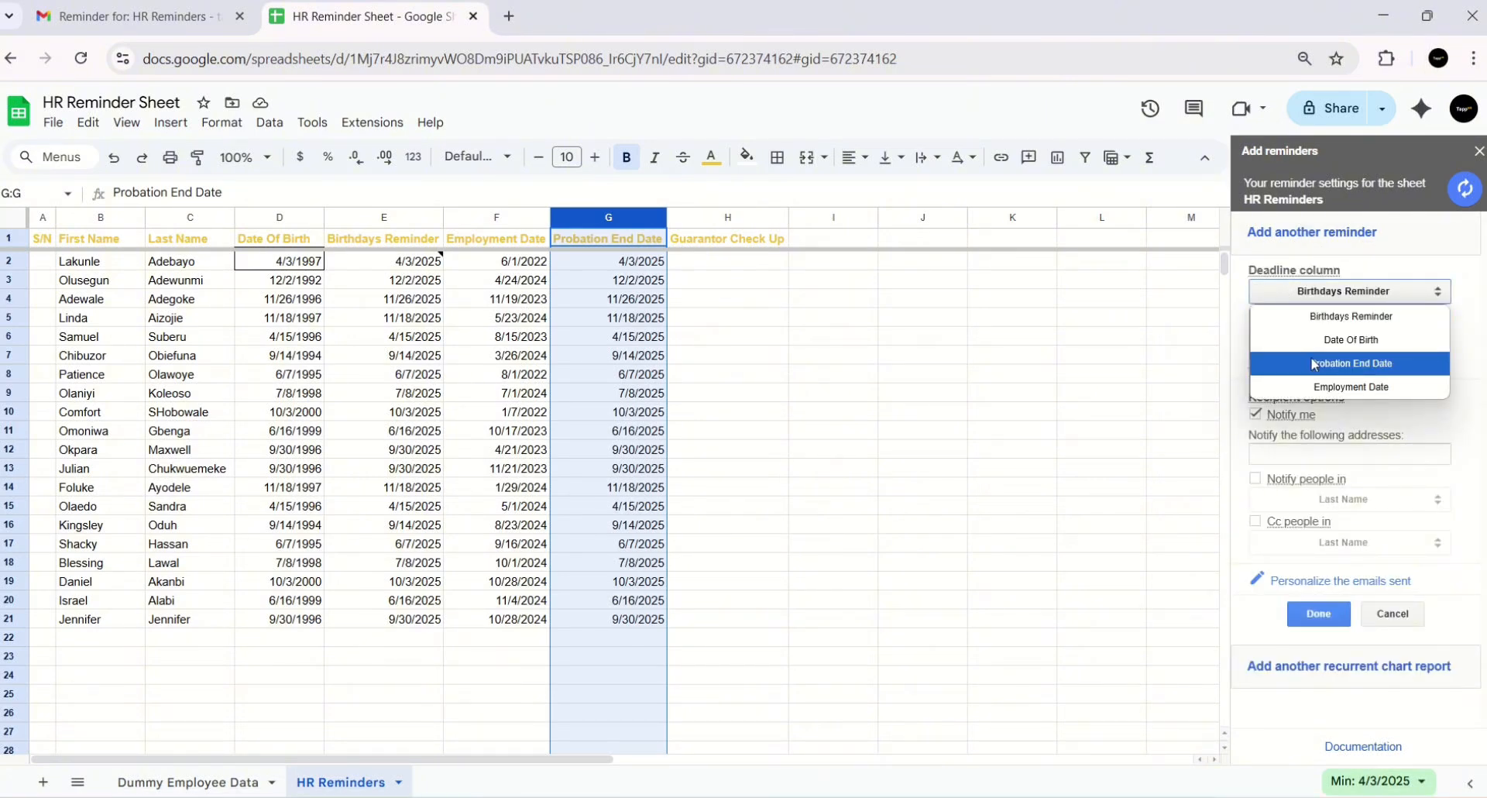
{"action": "left_click", "coordinate": [1314, 364]}
{"action": "left_click", "coordinate": [1317, 341]}
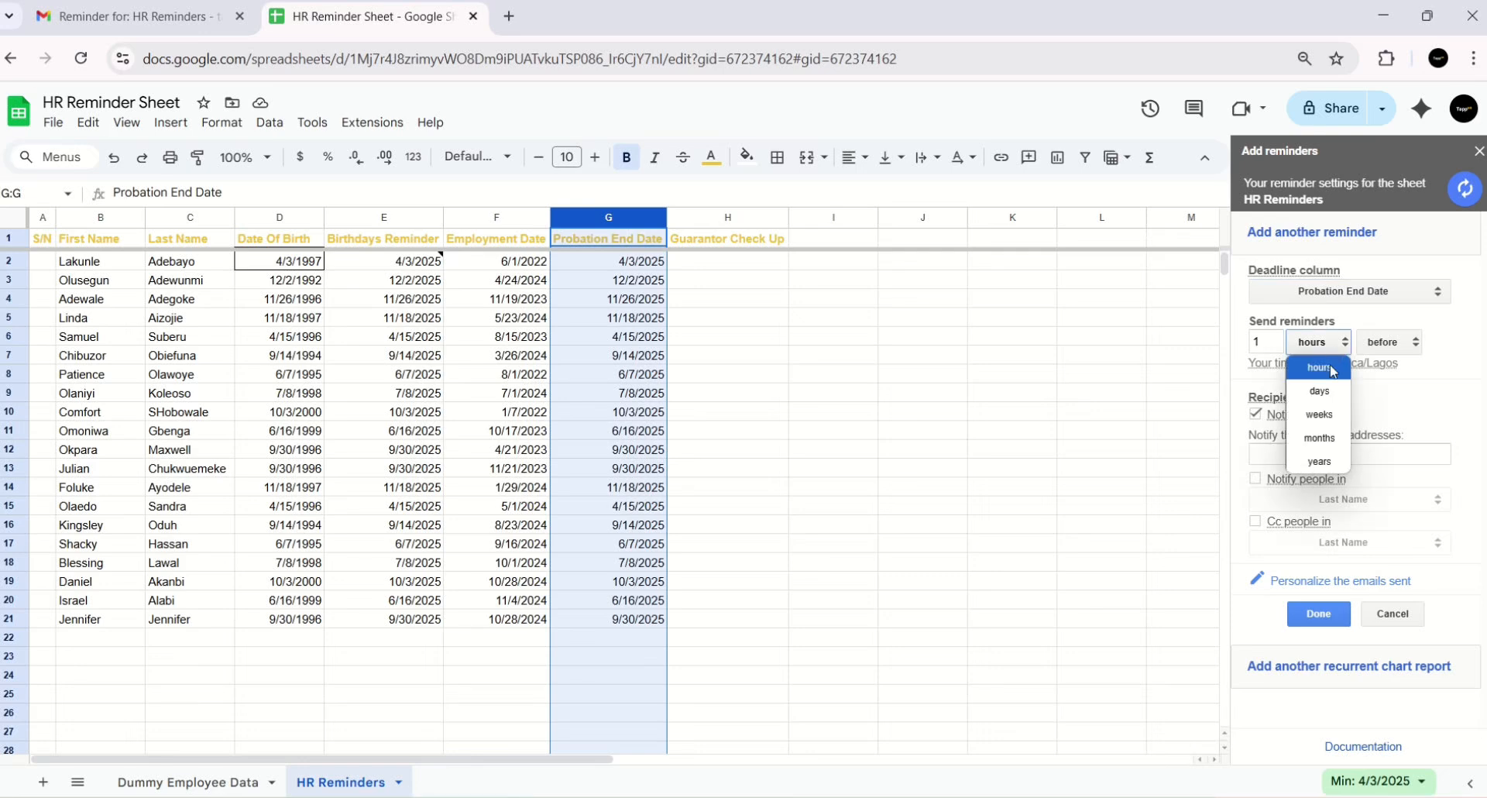
{"action": "left_click", "coordinate": [1326, 438]}
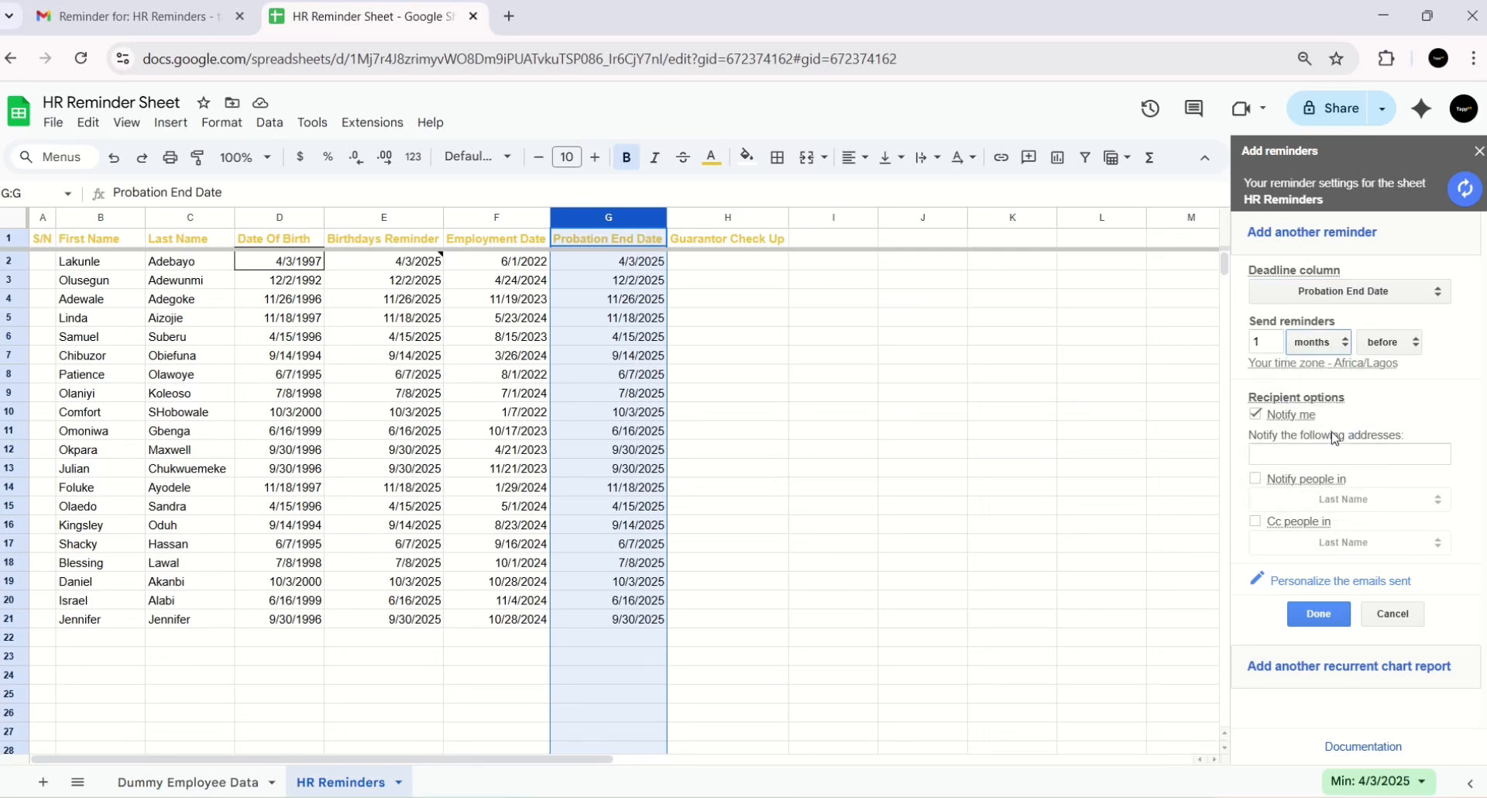
- Set the reminder to 6 months after, save the rule, and switch to Gmail
{"action": "left_click", "coordinate": [1271, 339]}
{"action": "type", "text": "6"}
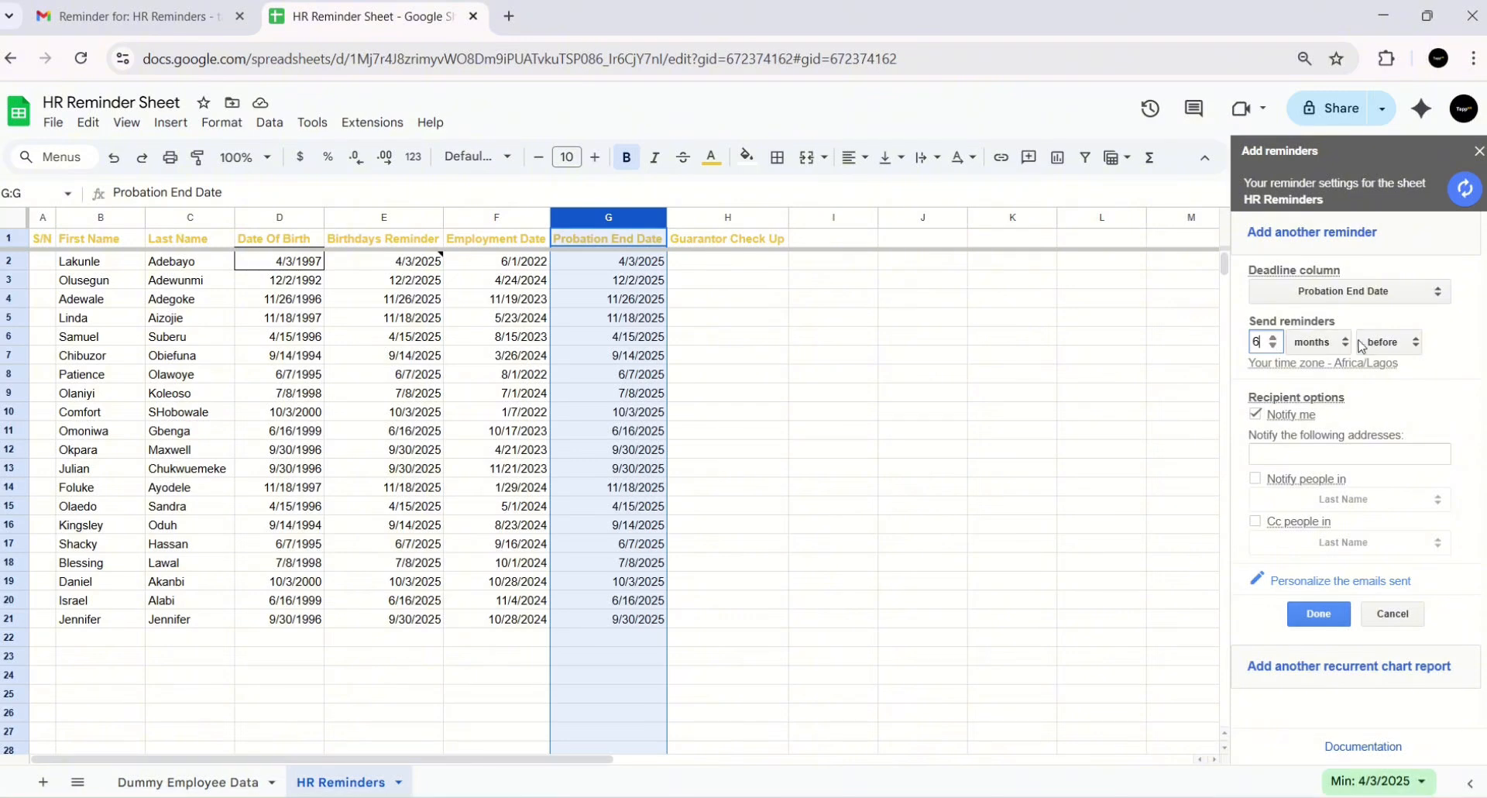
{"action": "left_click", "coordinate": [1389, 342]}
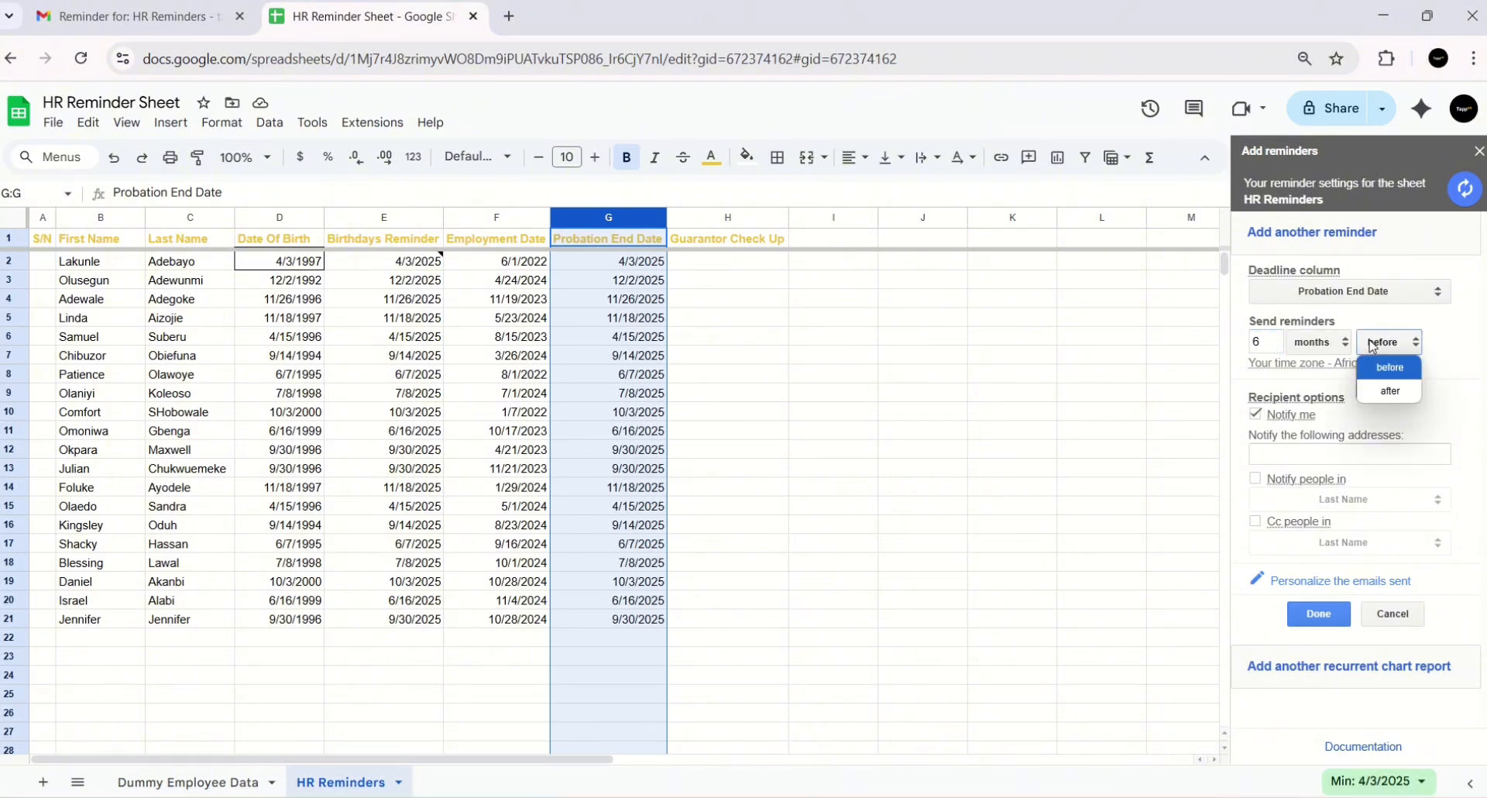
{"action": "left_click", "coordinate": [1406, 409]}
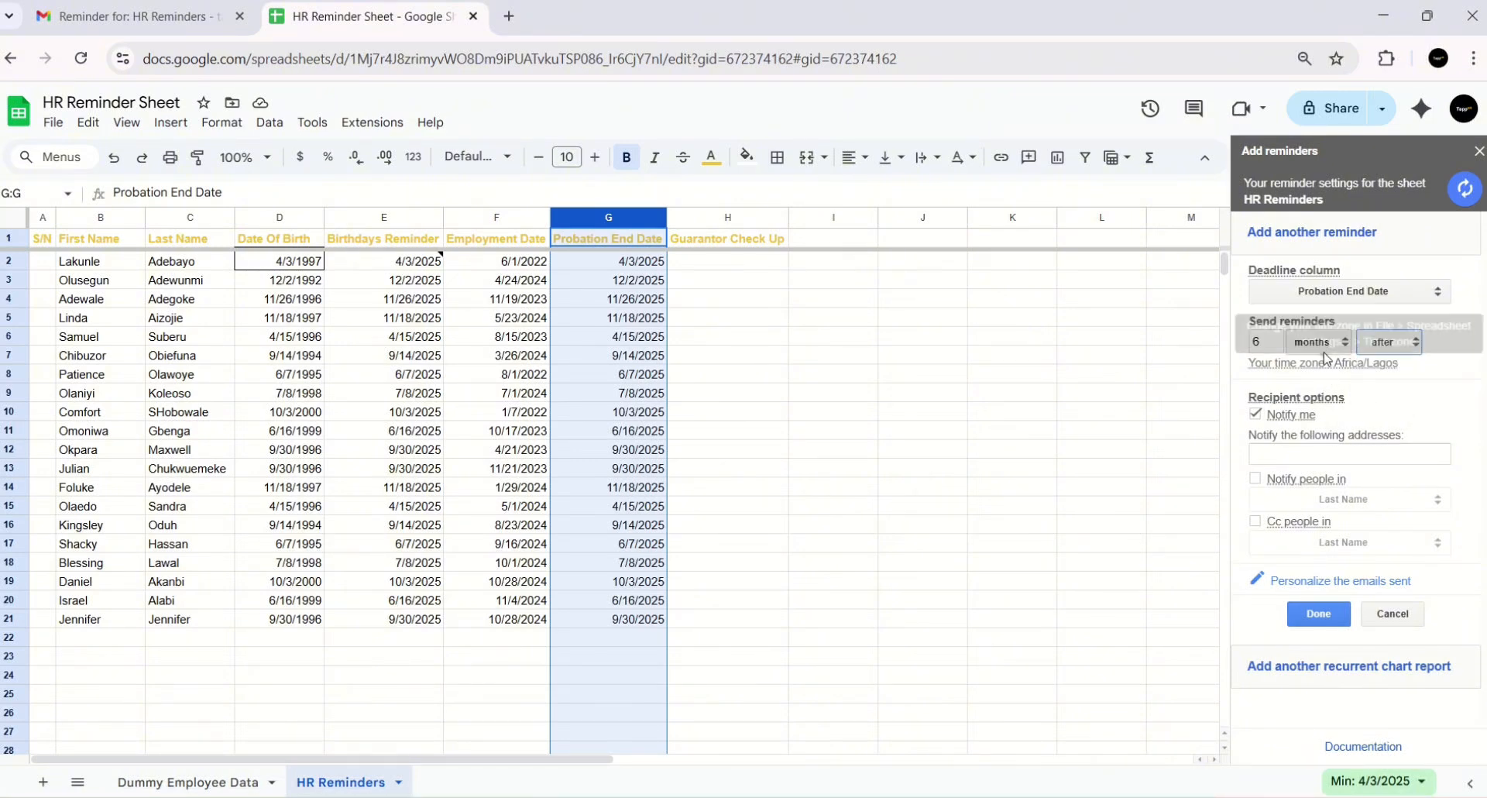
{"action": "left_click", "coordinate": [1325, 453]}
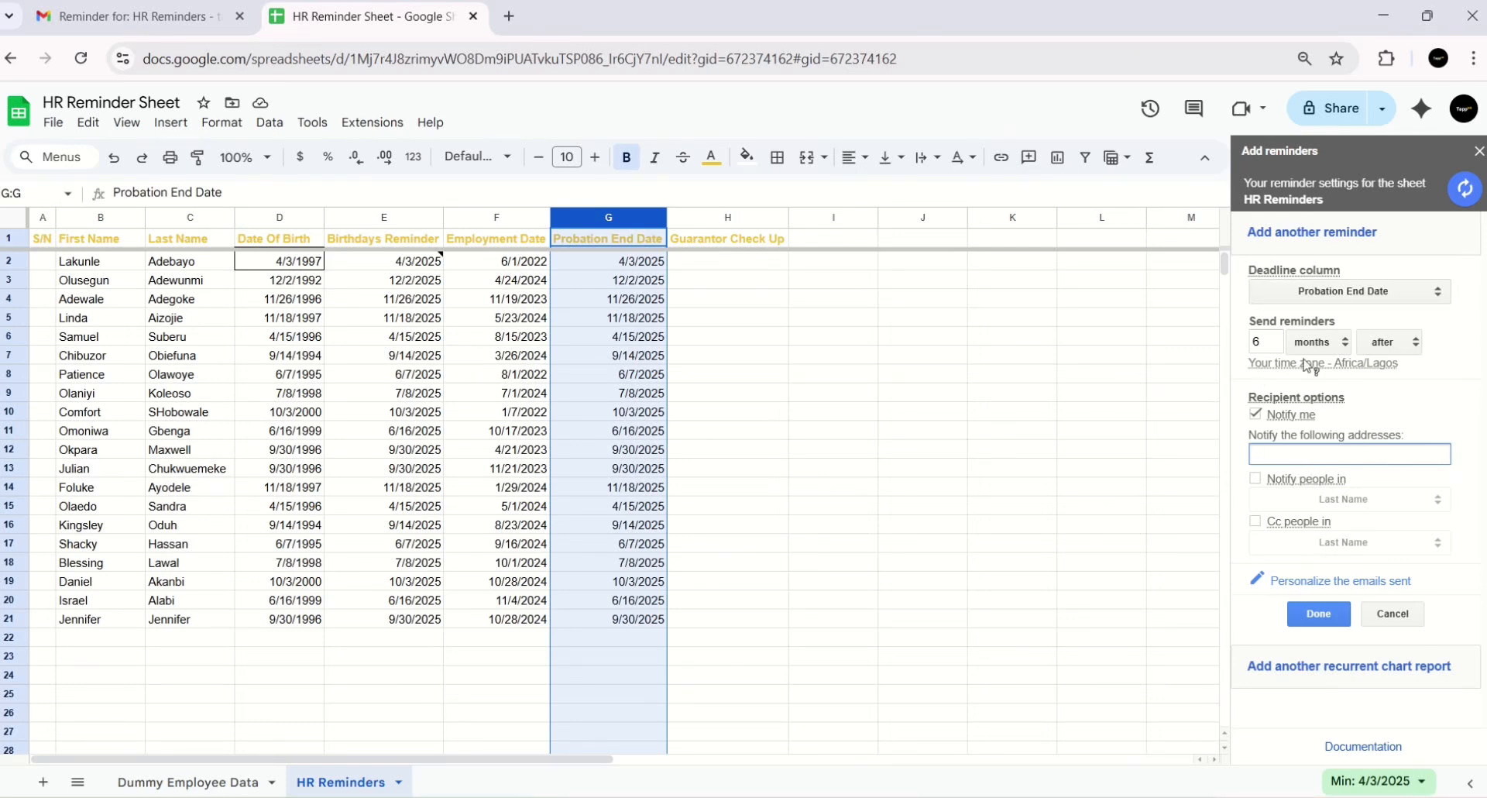
{"action": "left_click", "coordinate": [1319, 614]}
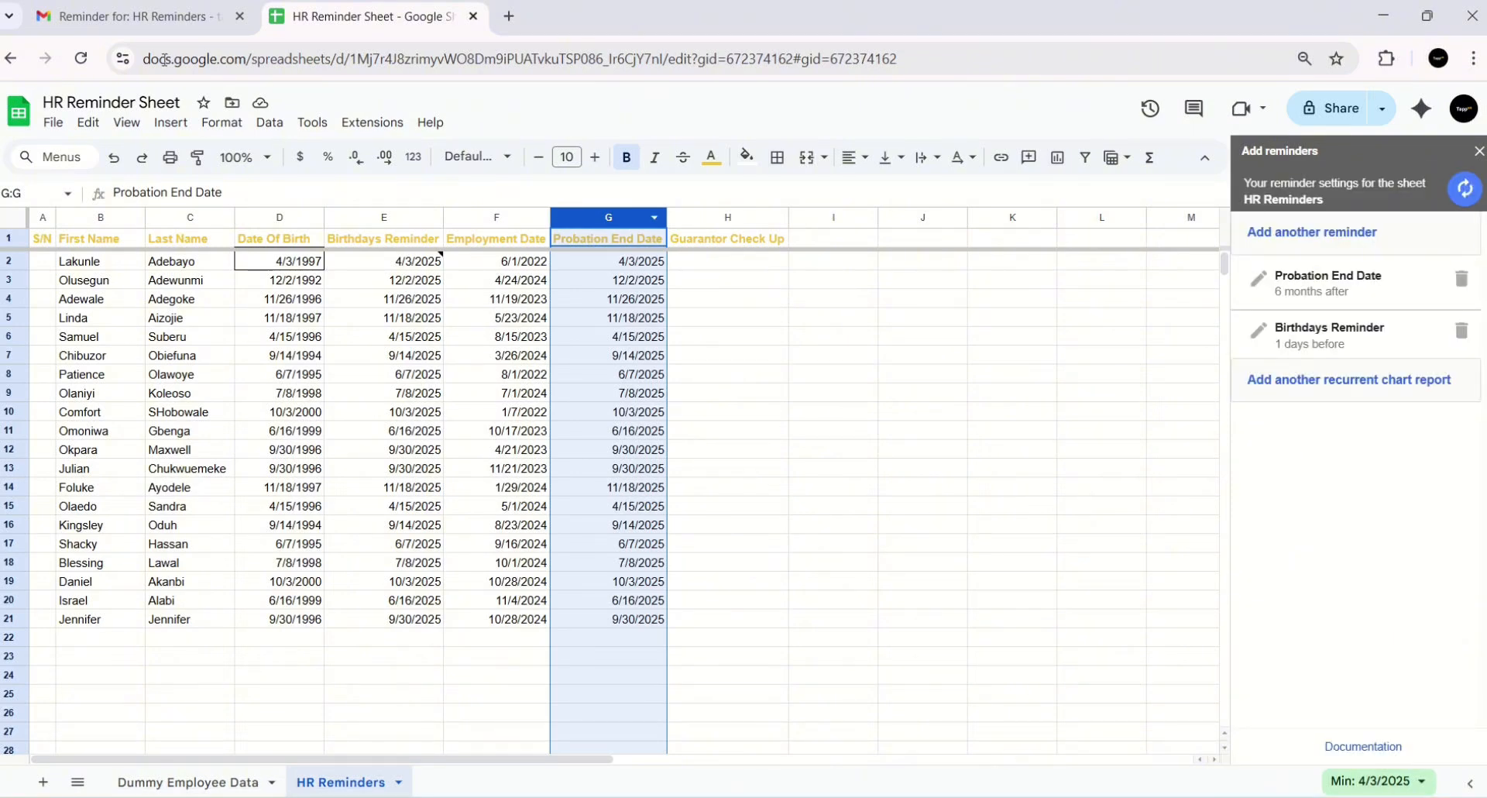
{"action": "left_click", "coordinate": [105, 17]}
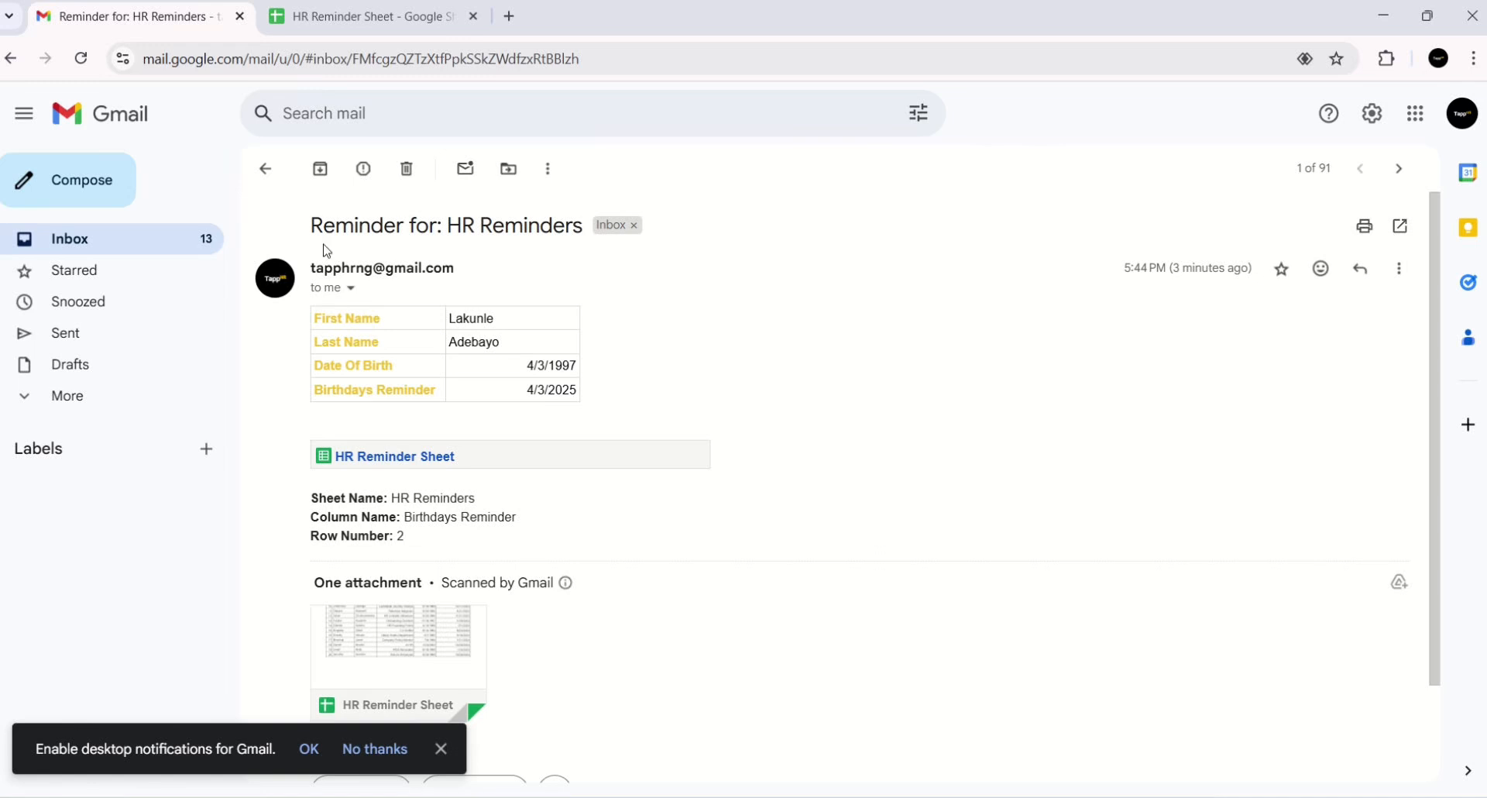
- Return to the HR Reminder Sheet and select the Guarantor Check Up header and cell I1
{"action": "left_click", "coordinate": [335, 18]}
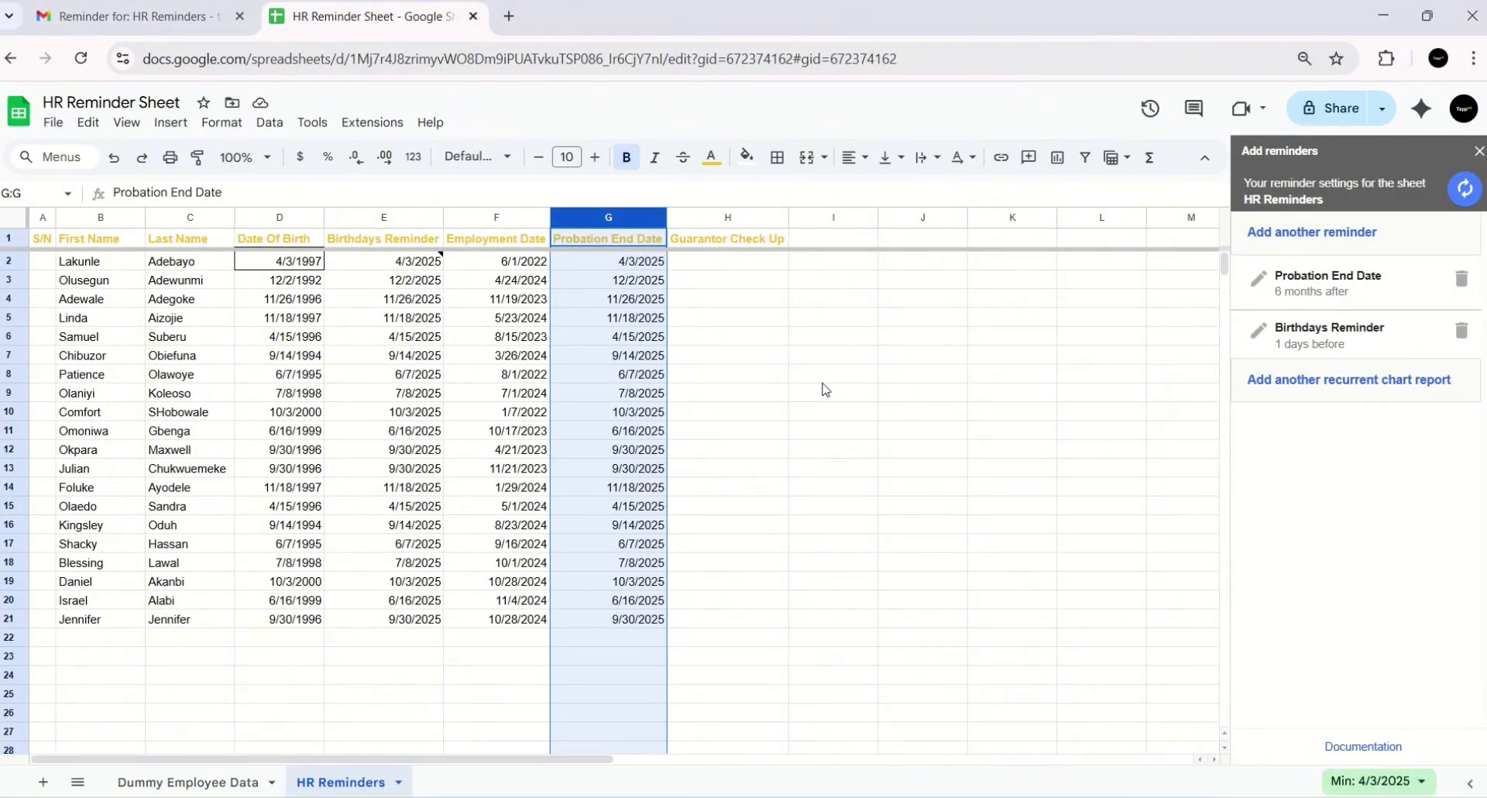
{"action": "left_click", "coordinate": [728, 244]}
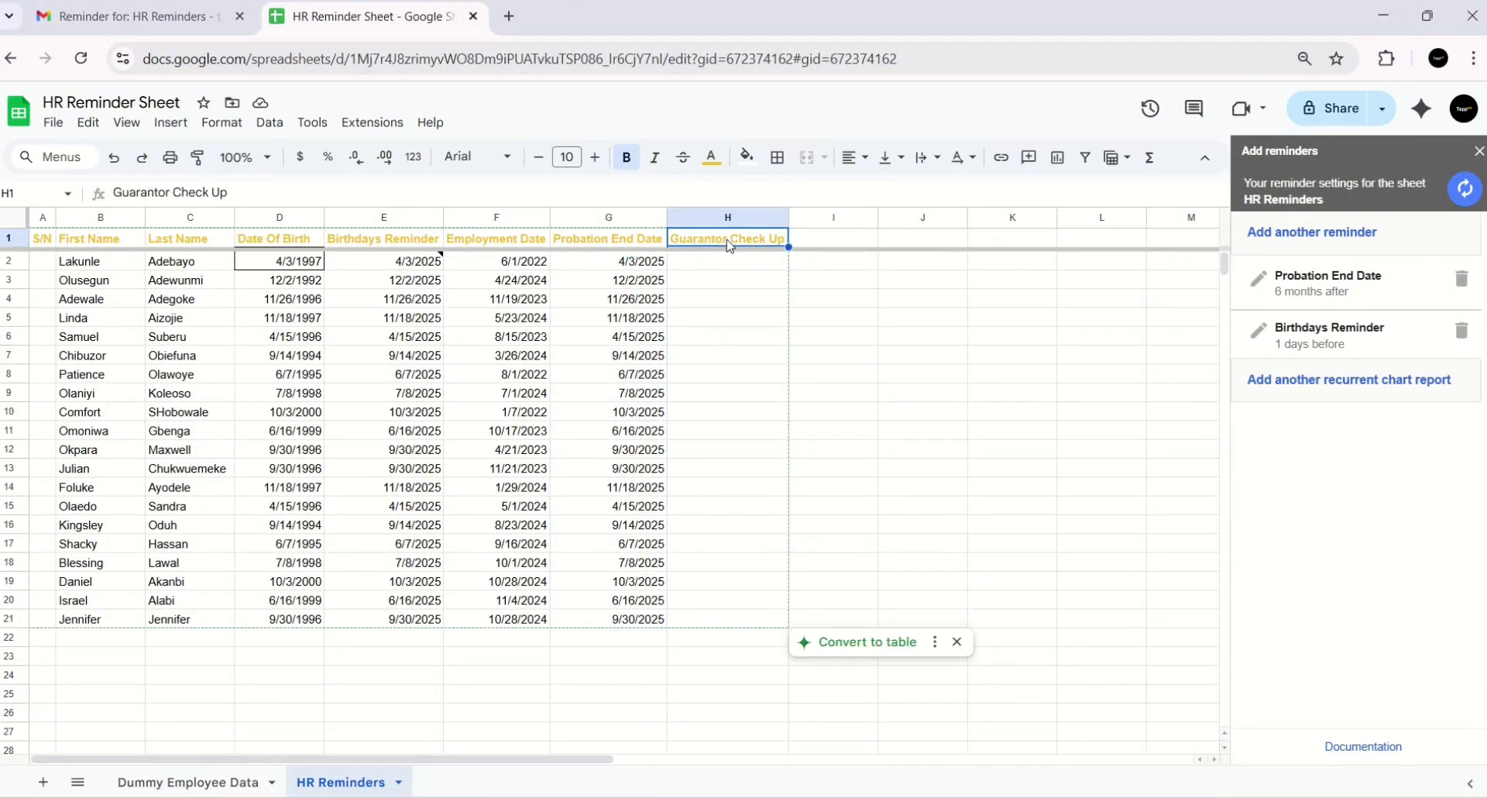
{"action": "left_click", "coordinate": [832, 245]}
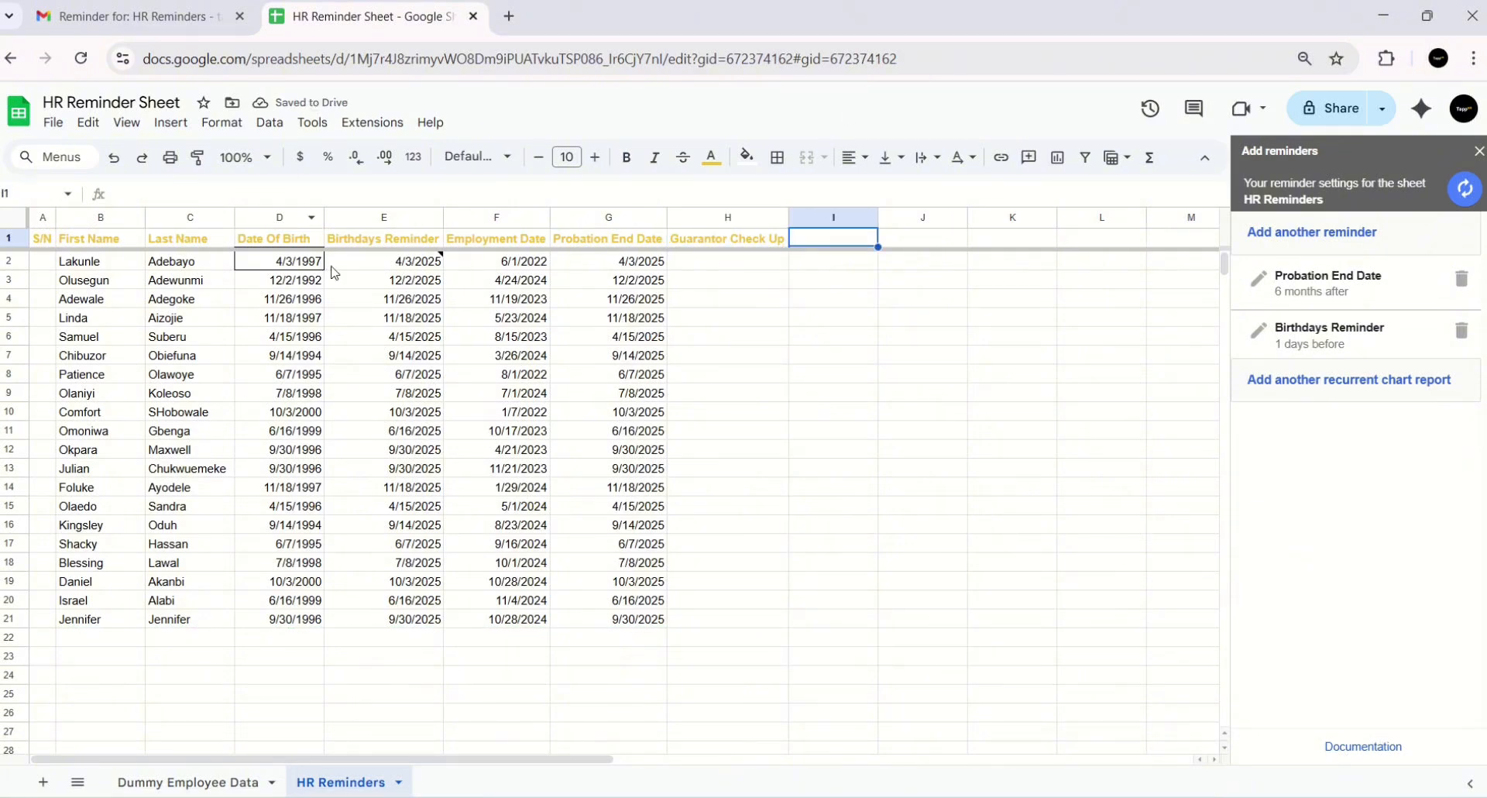
- Check E2's note, select empty cells J8 and J14, then open the Dummy Employee Data sheet
{"action": "mouse_move", "coordinate": [438, 261]}
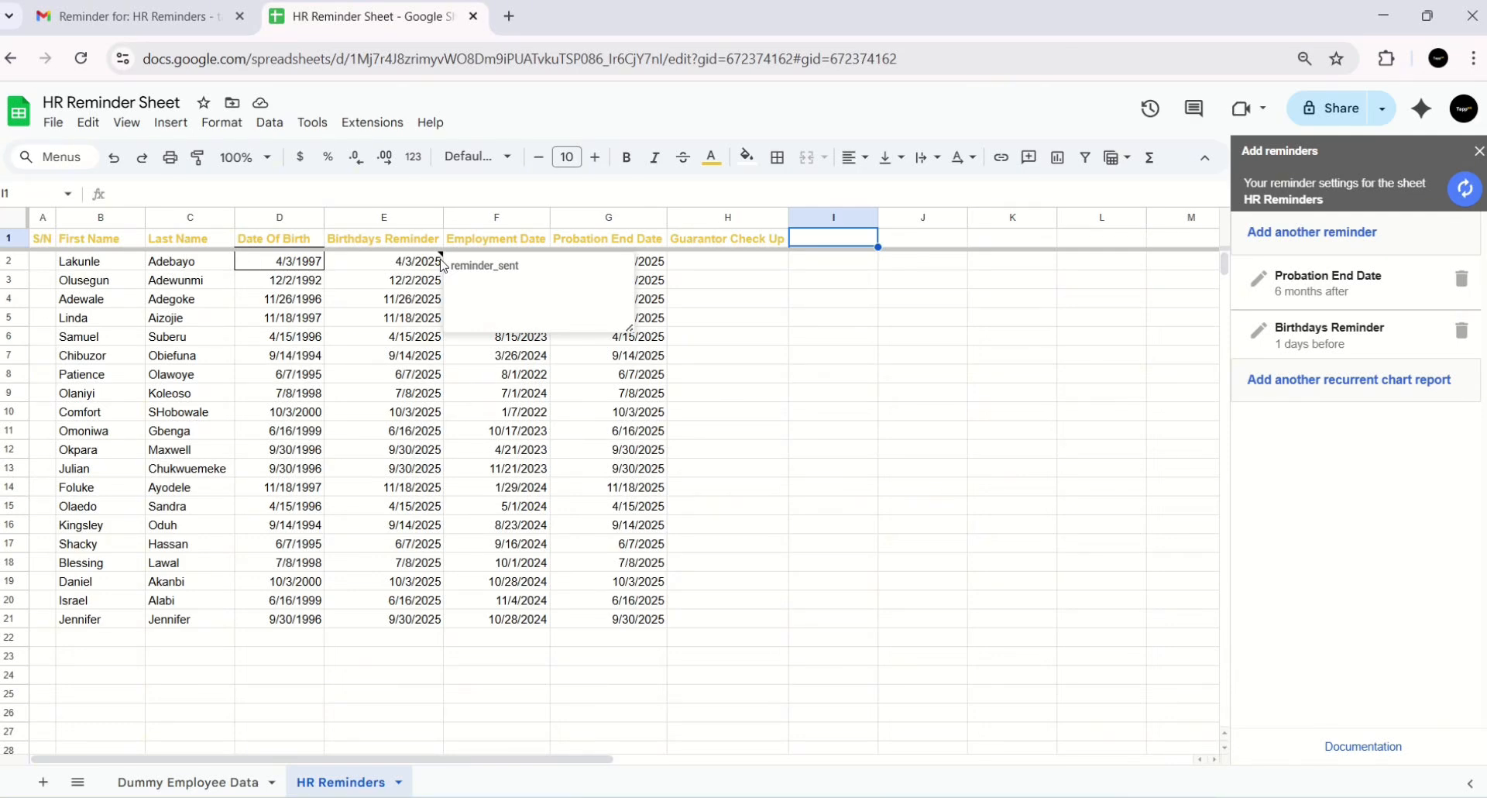
{"action": "left_click", "coordinate": [922, 366]}
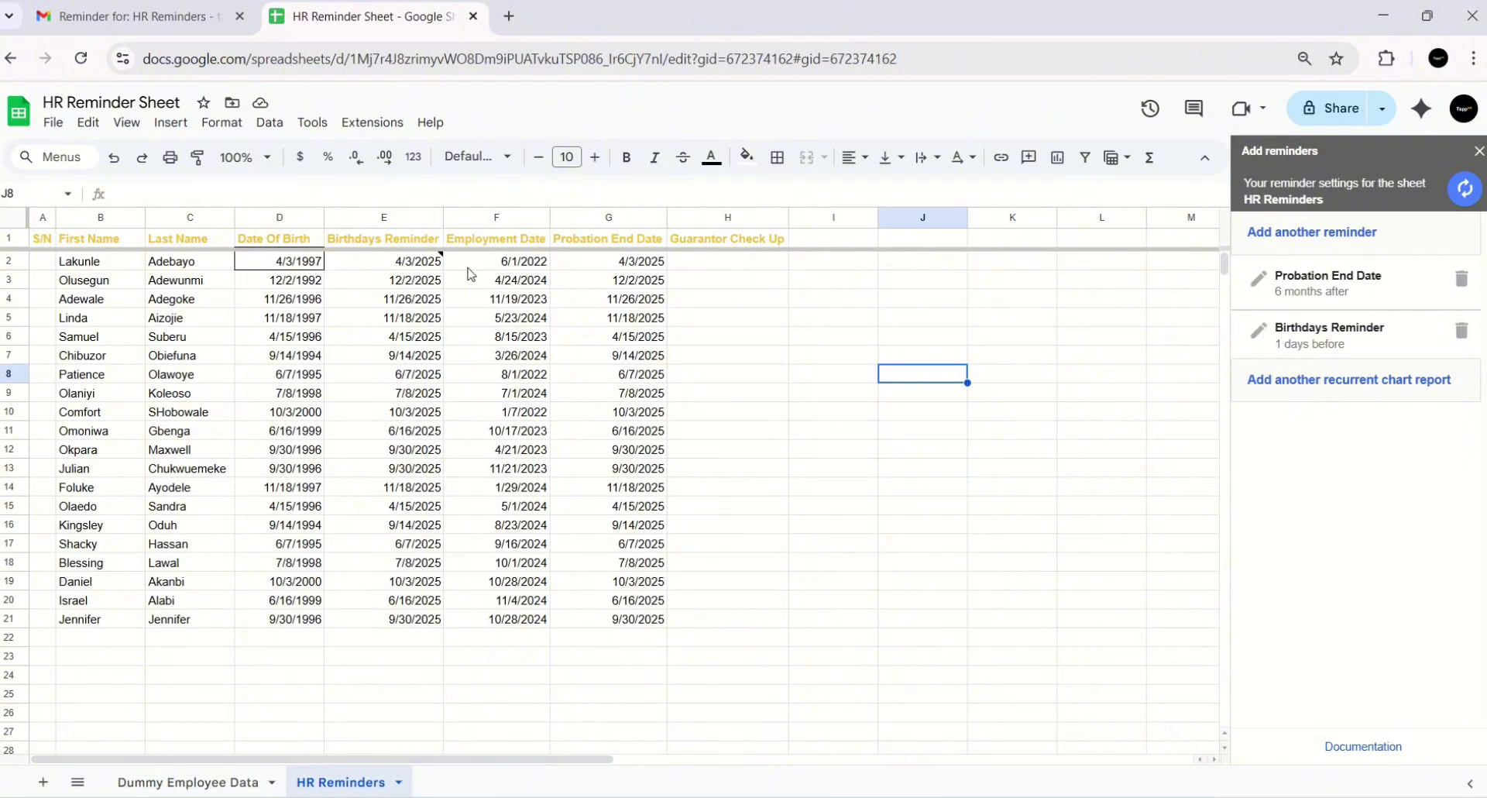
{"action": "mouse_move", "coordinate": [410, 273]}
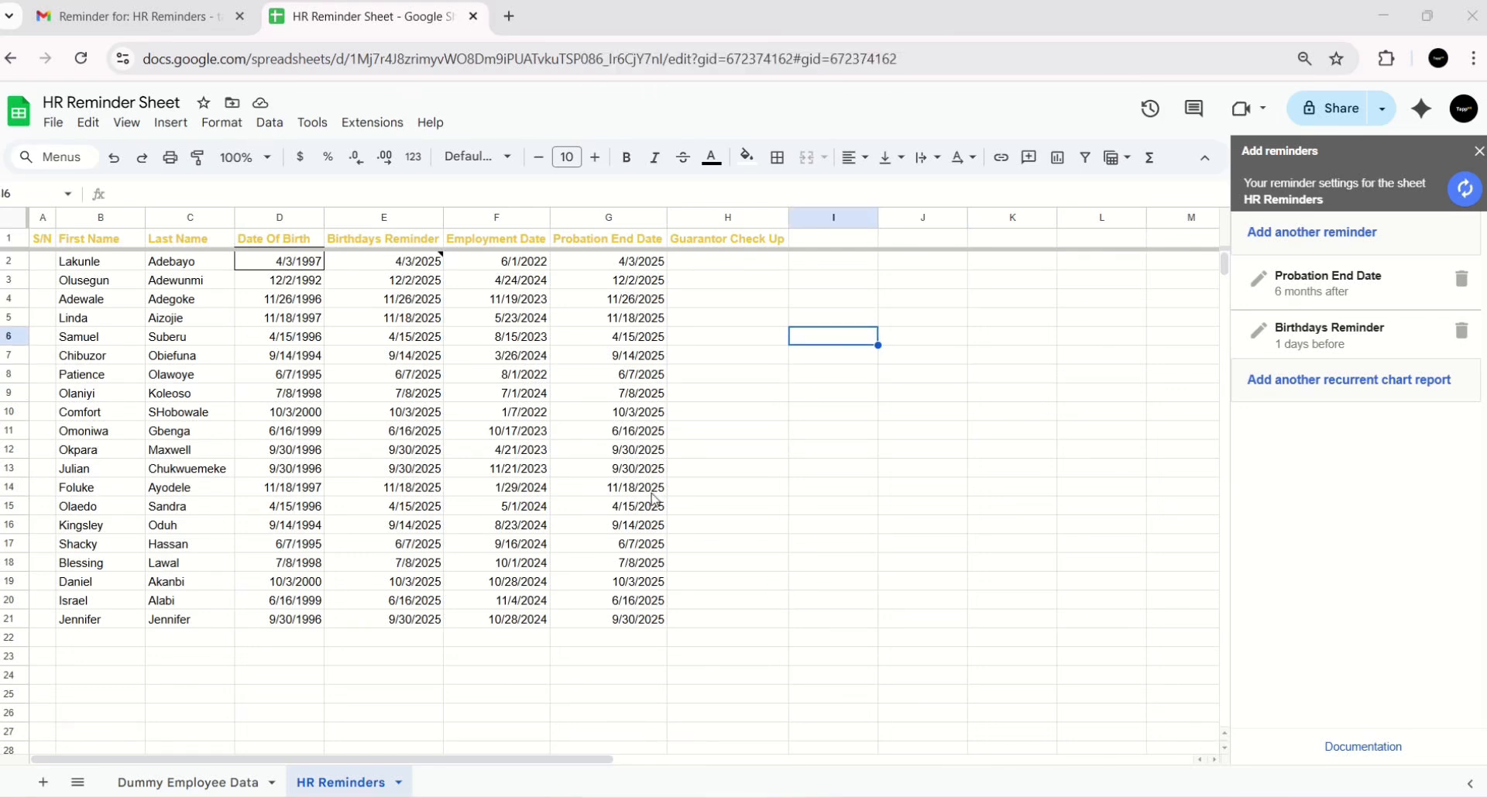
{"action": "left_click", "coordinate": [915, 493]}
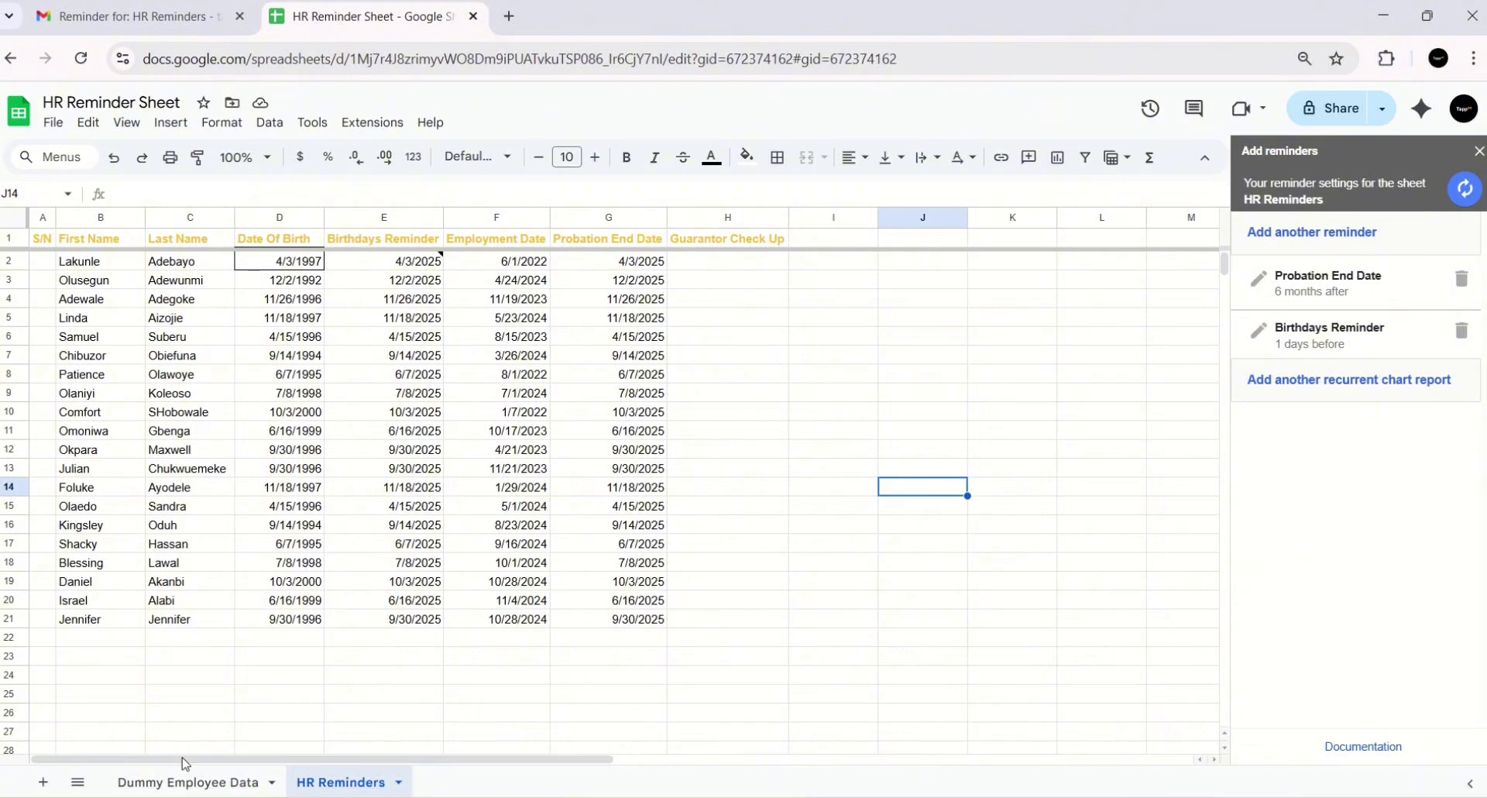
{"action": "left_click", "coordinate": [185, 783]}
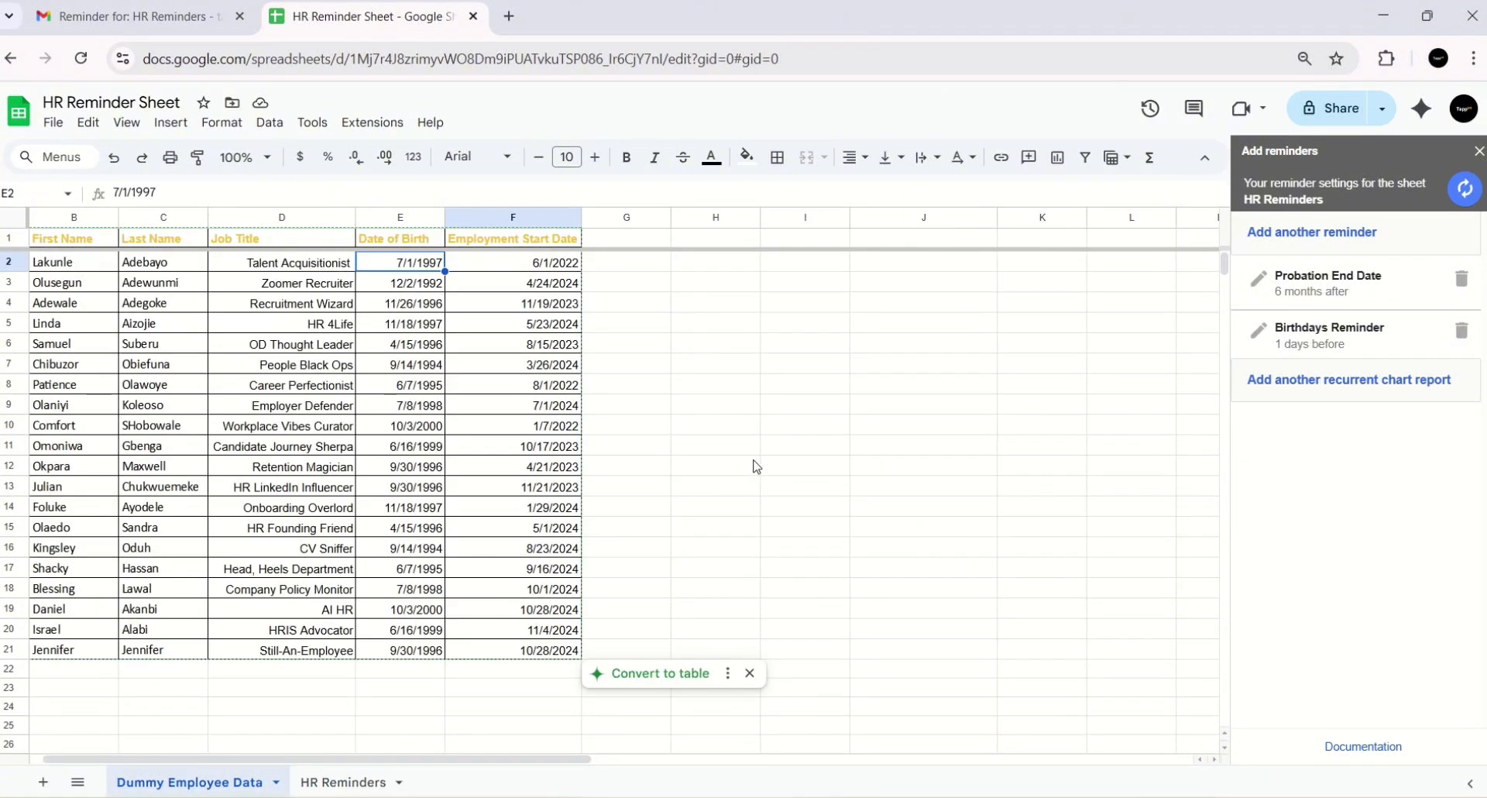